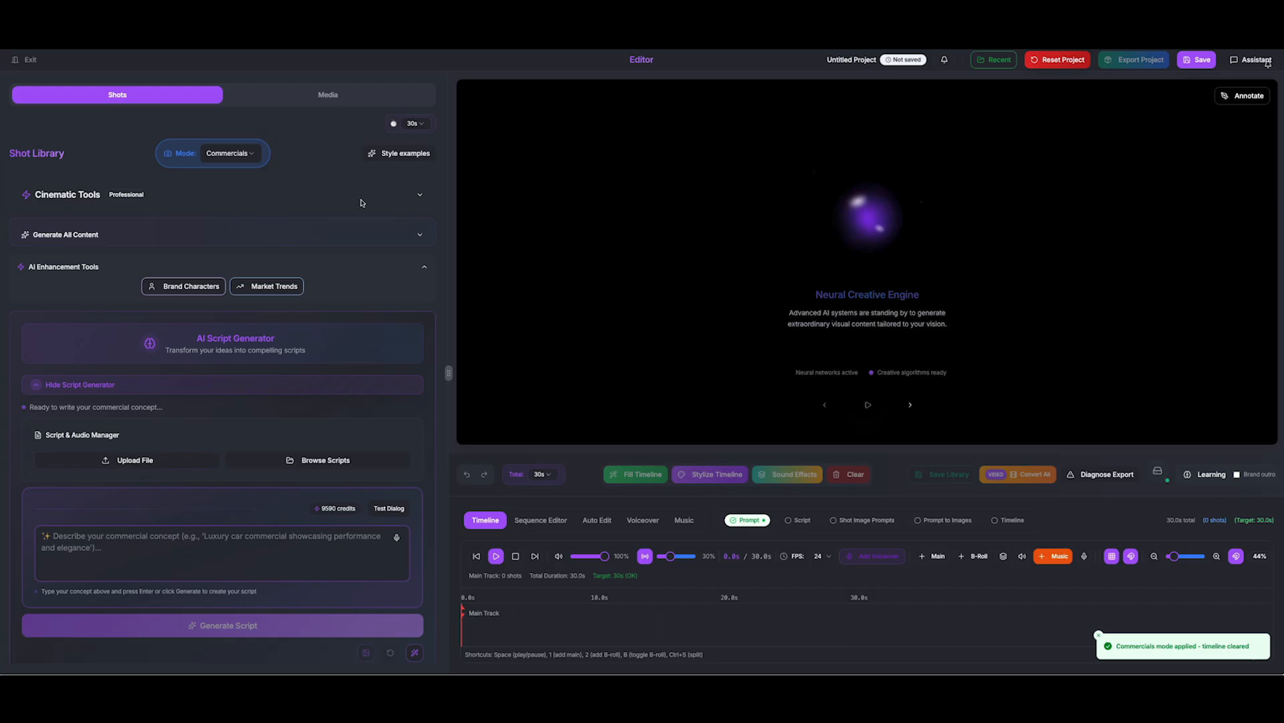
Set the commercial length to 15 seconds
{"action": "left_click", "coordinate": [234, 153]}
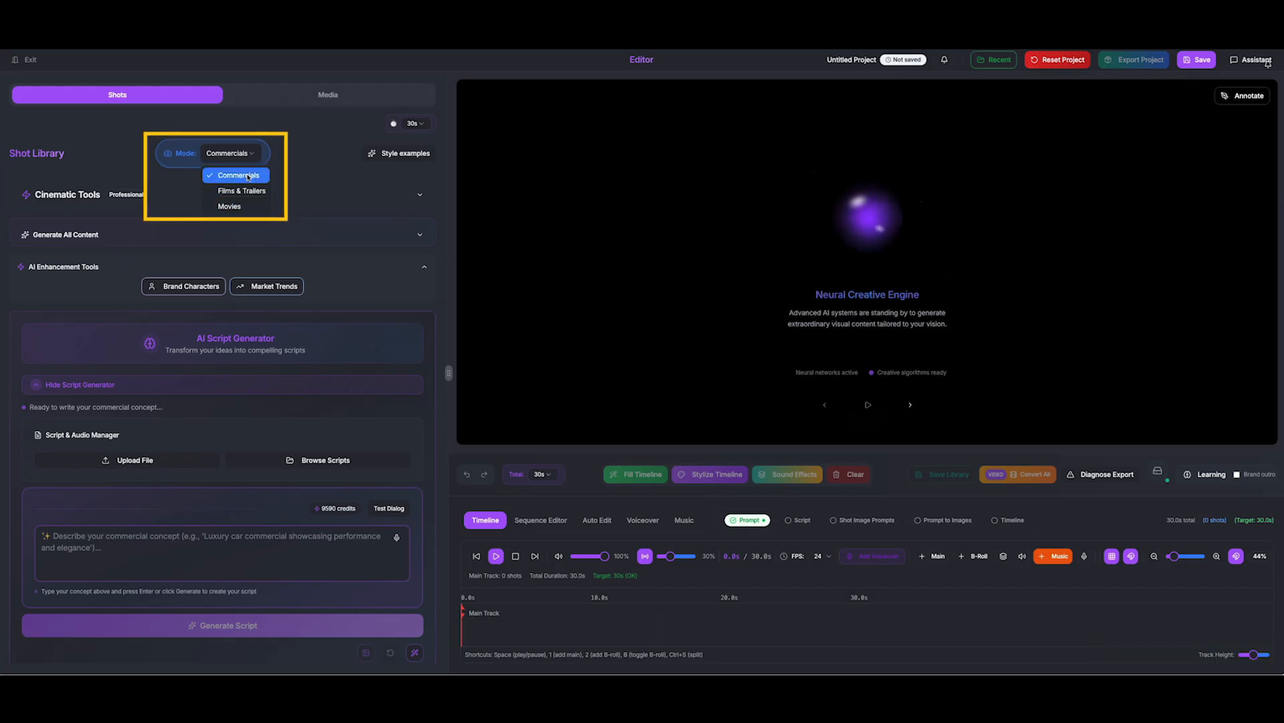
{"action": "left_click", "coordinate": [412, 123]}
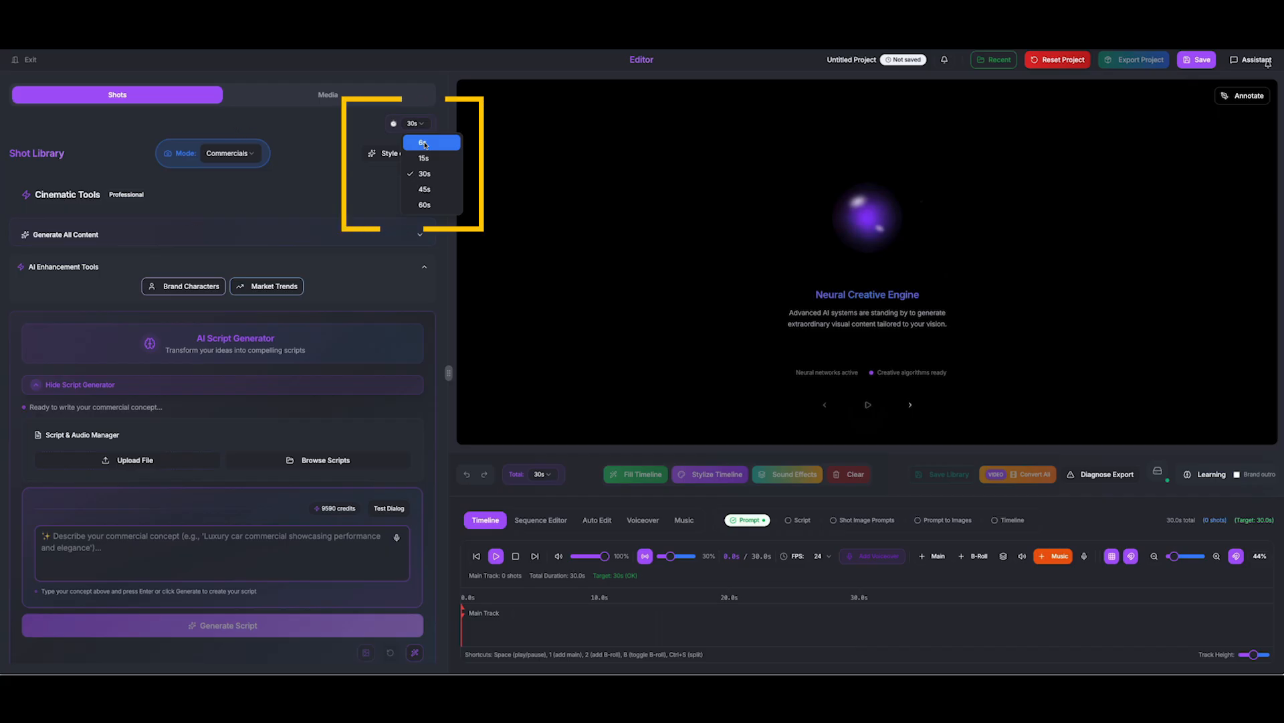
{"action": "left_click", "coordinate": [424, 158]}
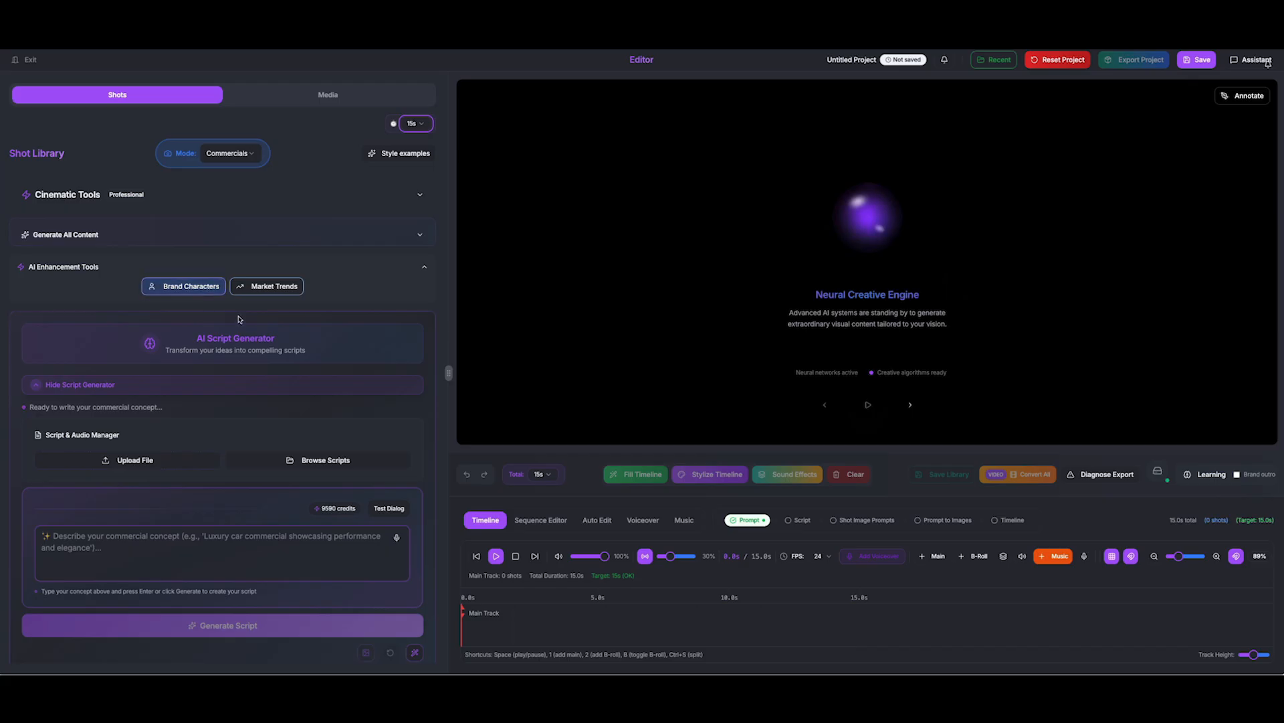
Copy the Versace advertising campaigns page address from the browser
{"action": "scroll", "coordinate": [205, 308], "scroll_direction": "down", "scroll_amount": 3}
{"action": "scroll", "coordinate": [221, 311], "scroll_direction": "down", "scroll_amount": 2}
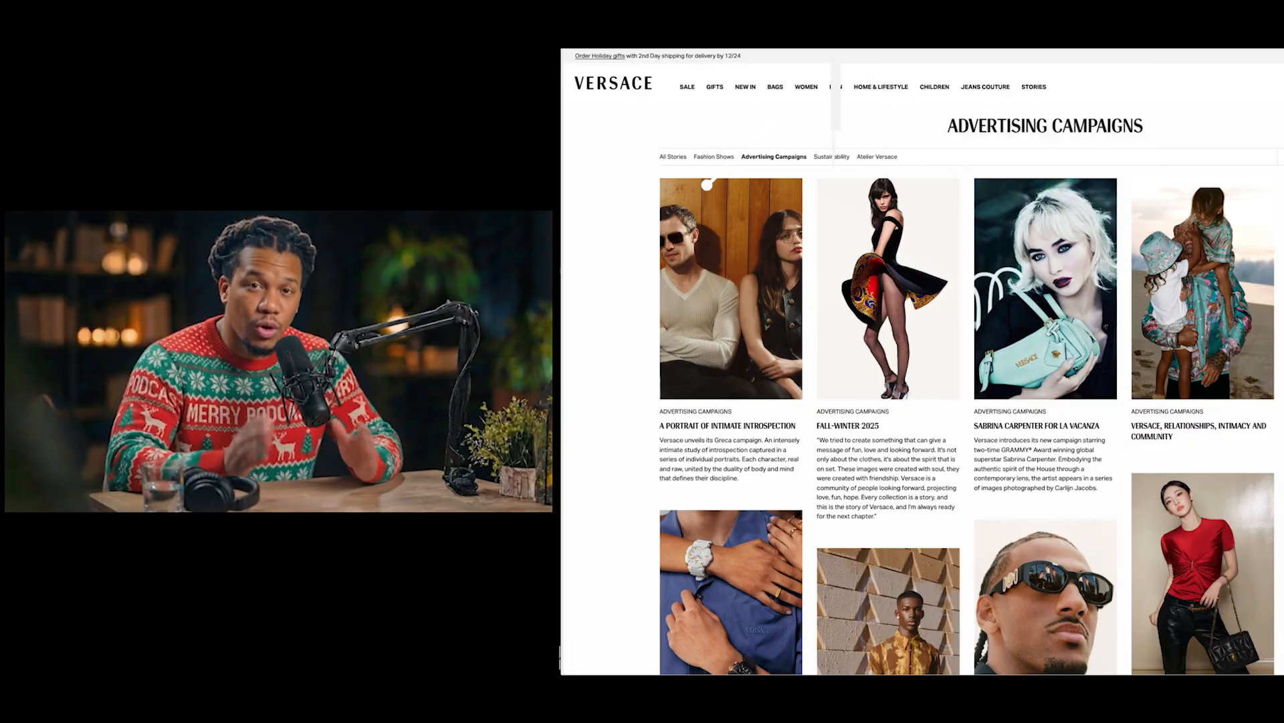
{"action": "right_click", "coordinate": [697, 52]}
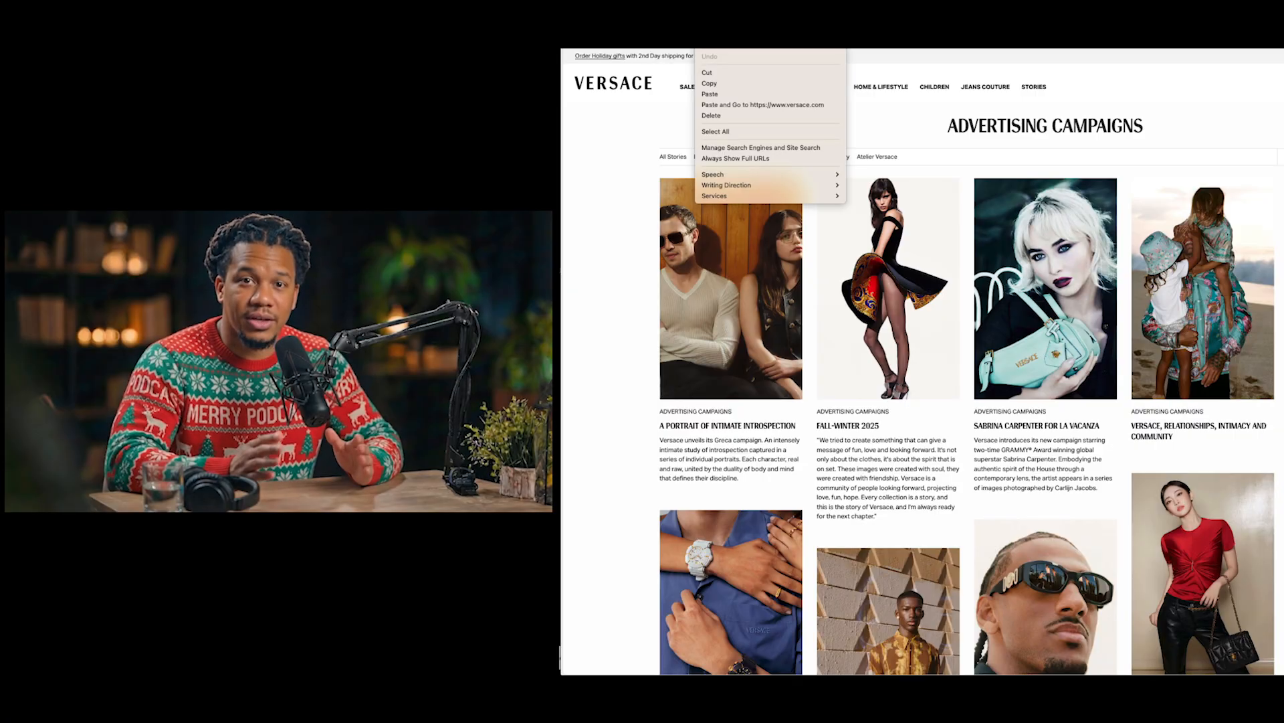
{"action": "left_click", "coordinate": [717, 83]}
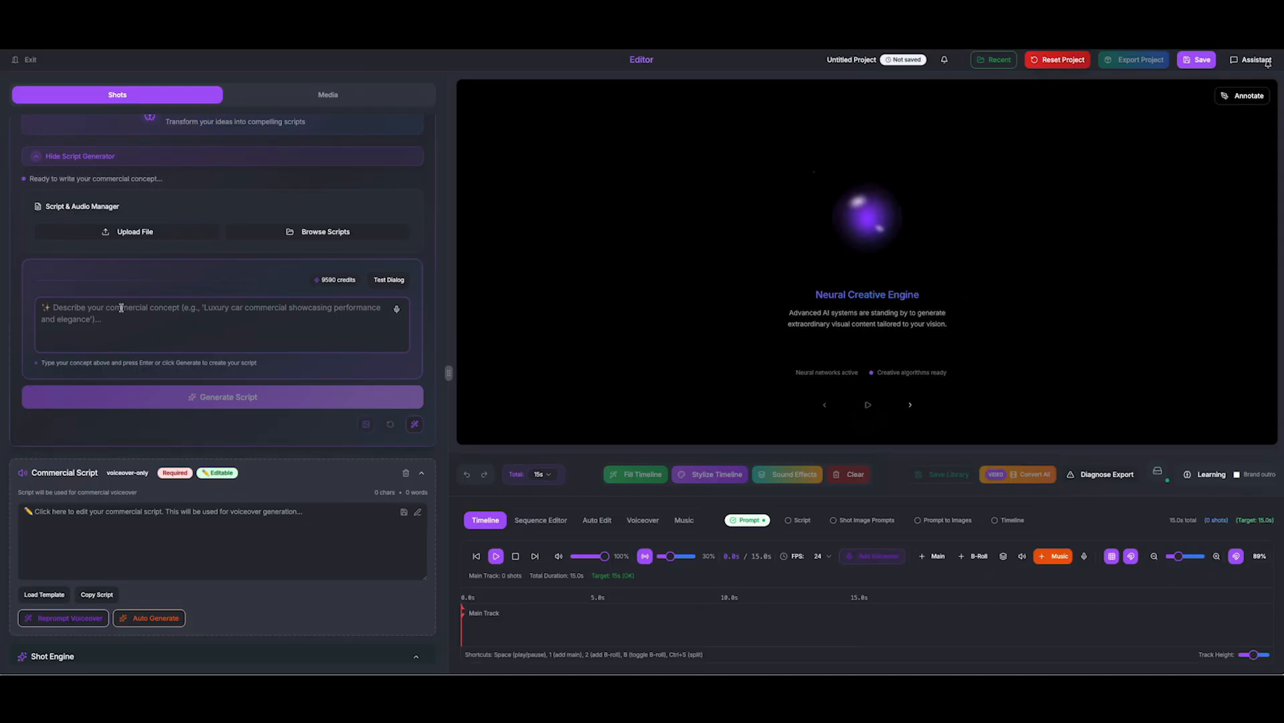
Paste the Versace URL into the concept, correct 'chritmas' to 'Christmas', and generate the script
{"action": "left_click", "coordinate": [121, 307]}
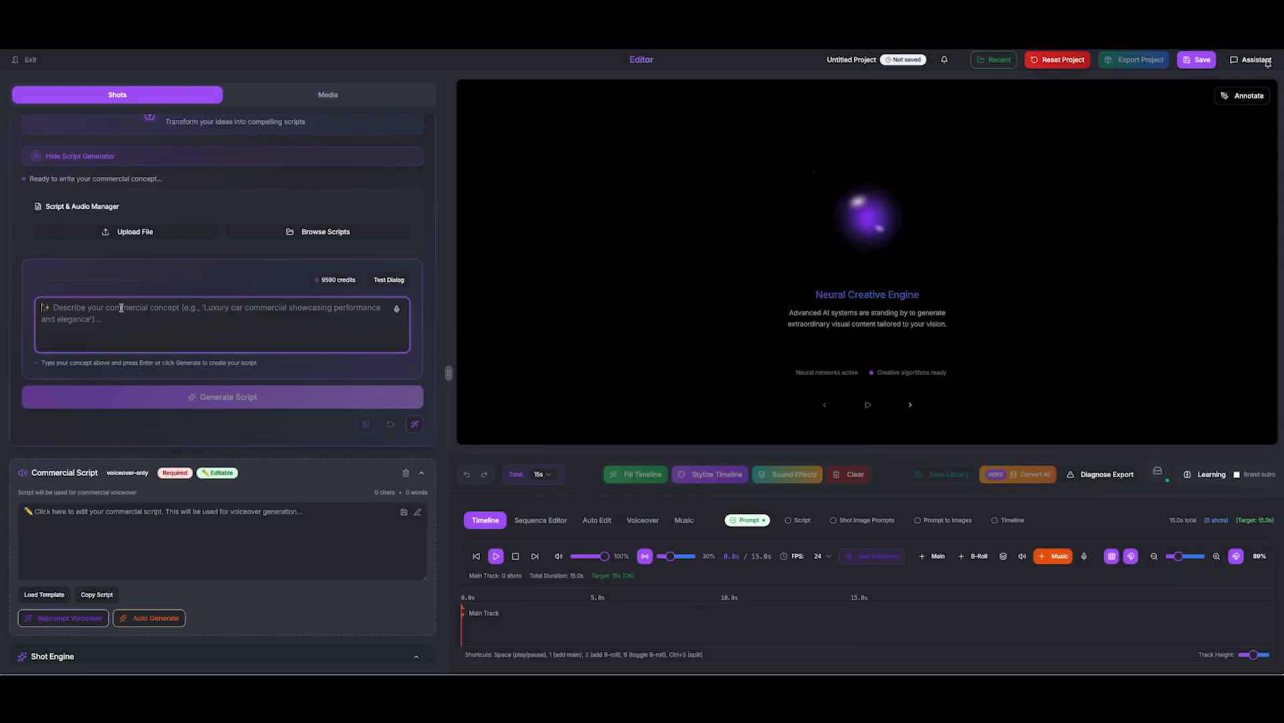
{"action": "key", "text": "ctrl+v"}
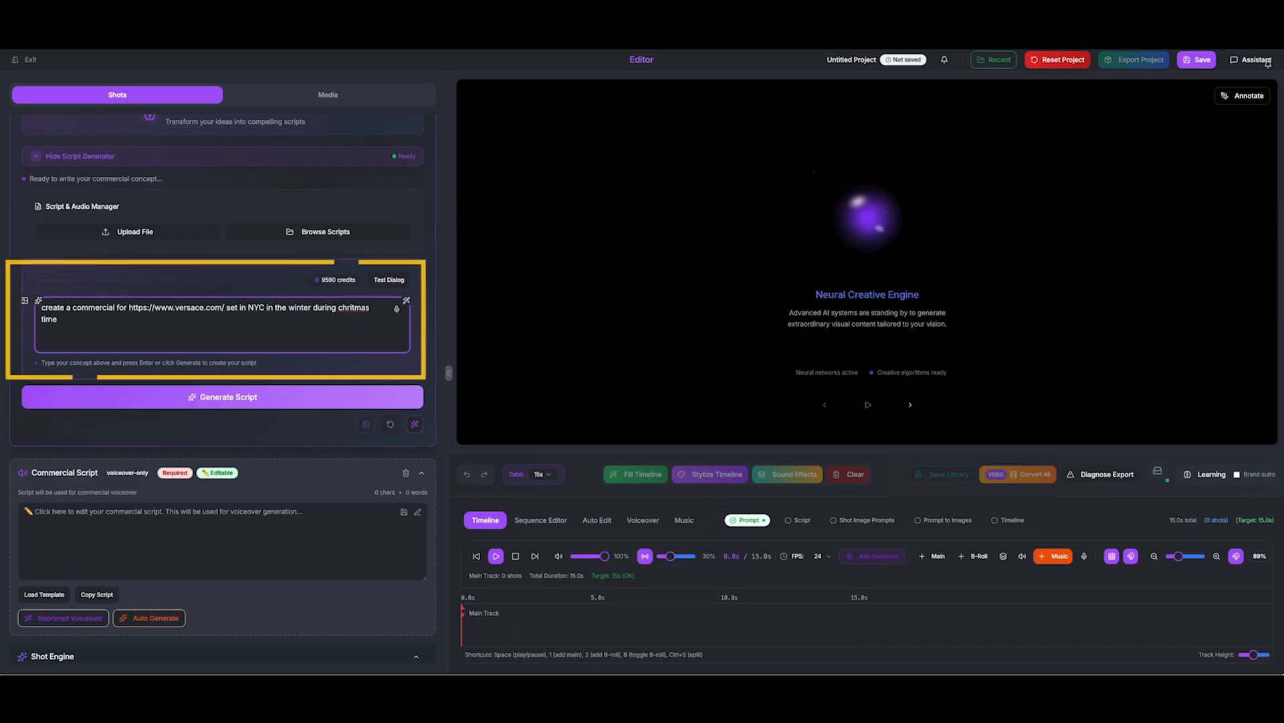
{"action": "type", "text": "."}
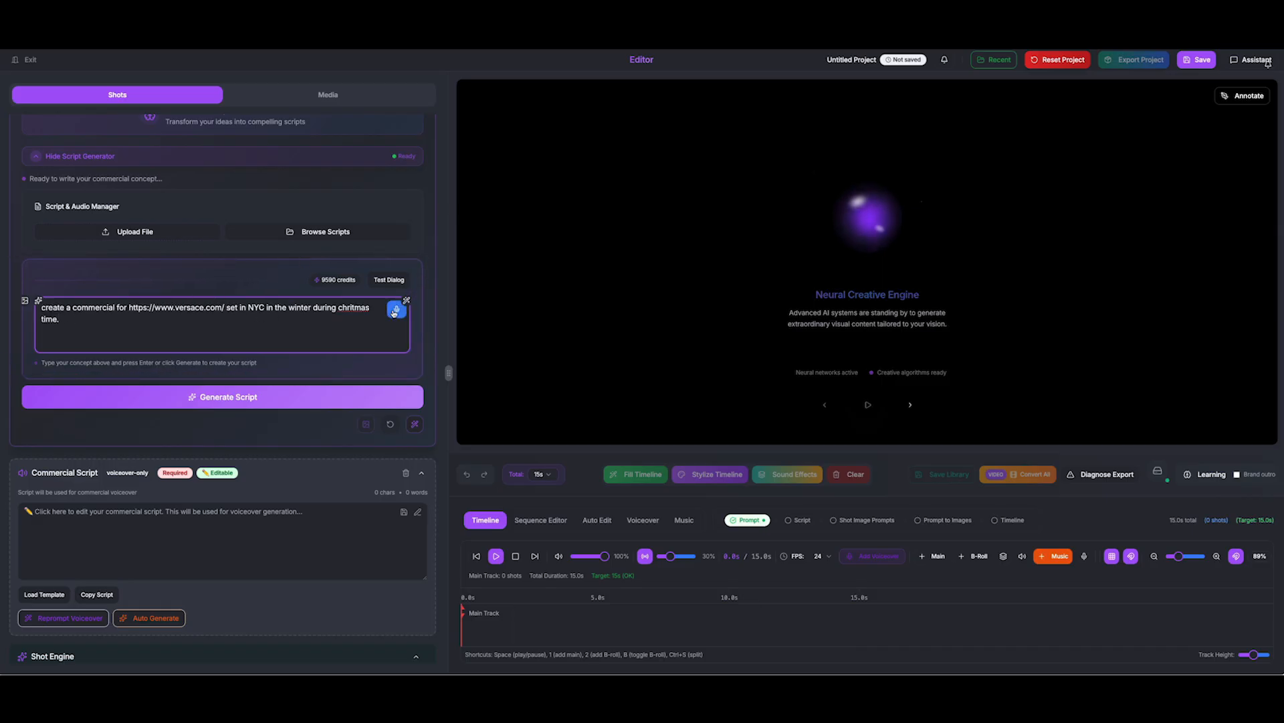
{"action": "right_click", "coordinate": [355, 308]}
{"action": "key", "text": "Return"}
{"action": "left_click", "coordinate": [266, 392]}
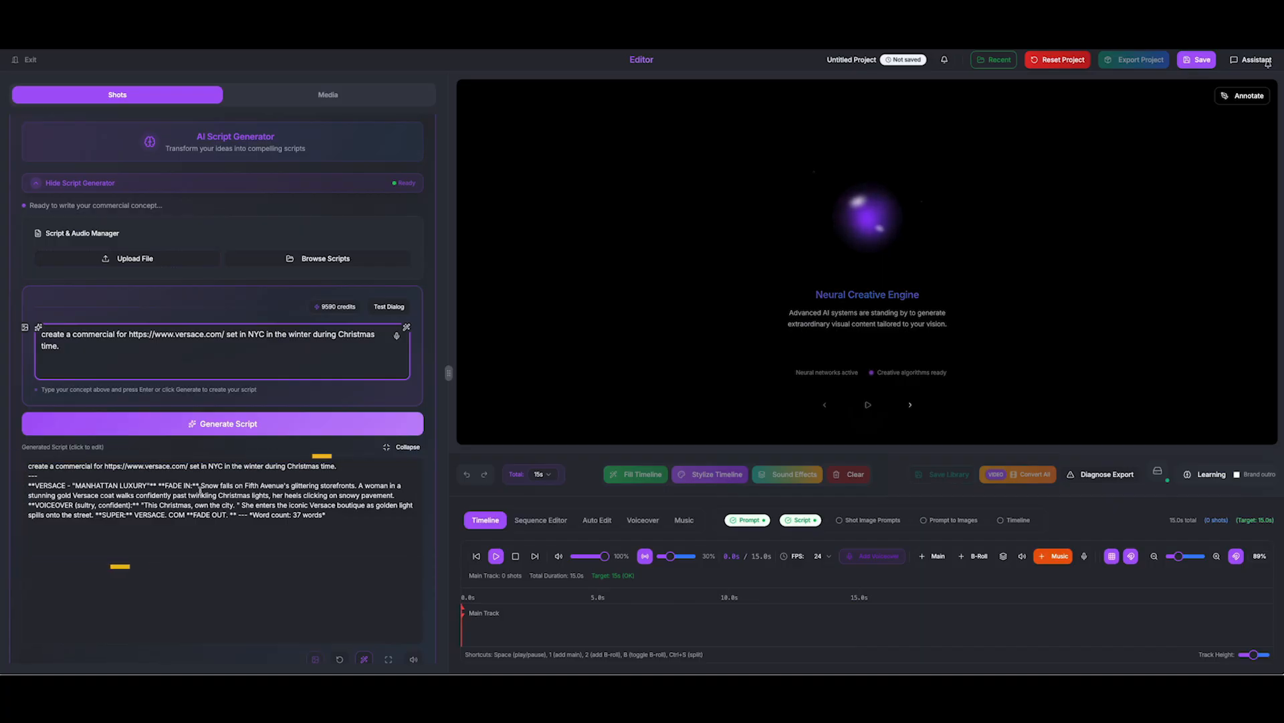
Scroll through the generated script to review the 'MANHATTAN LUXURY' voiceover
{"action": "scroll", "coordinate": [209, 501], "scroll_direction": "down", "scroll_amount": 7}
{"action": "scroll", "coordinate": [207, 502], "scroll_direction": "up", "scroll_amount": 6}
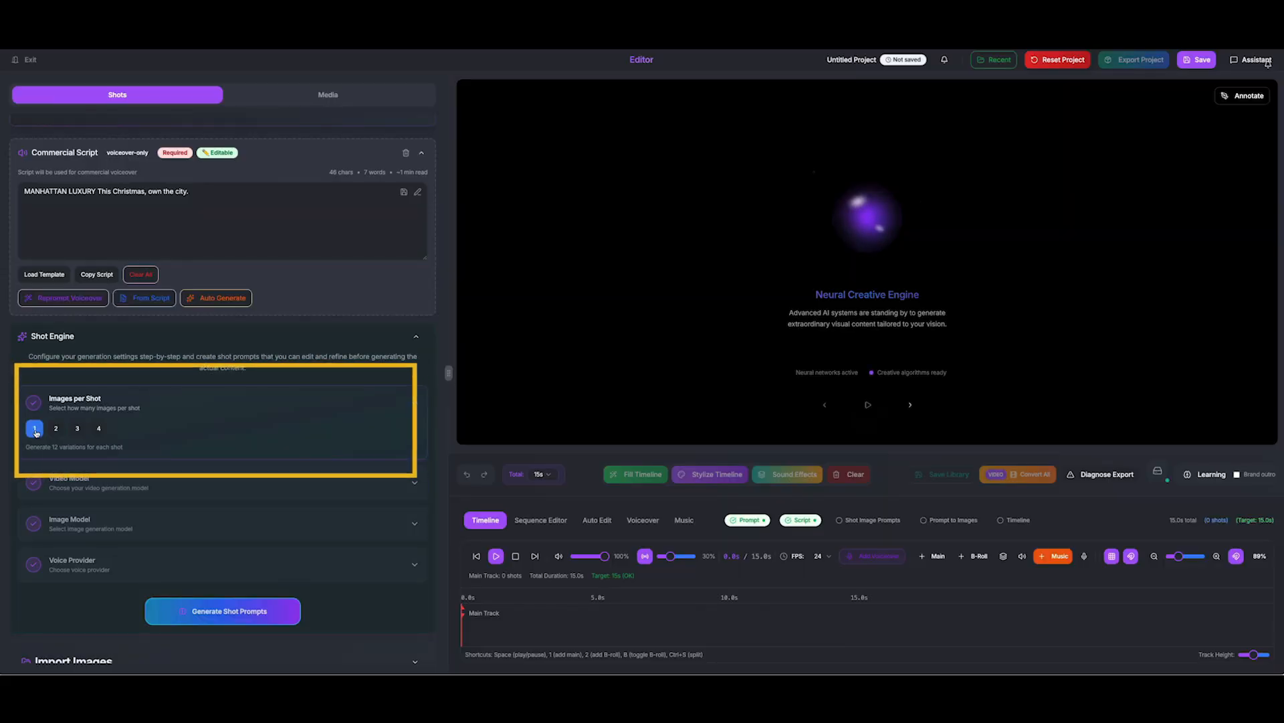
Set the Shot Engine video model to Kling 2.6
{"action": "scroll", "coordinate": [133, 477], "scroll_direction": "down", "scroll_amount": 1}
{"action": "left_click", "coordinate": [134, 444]}
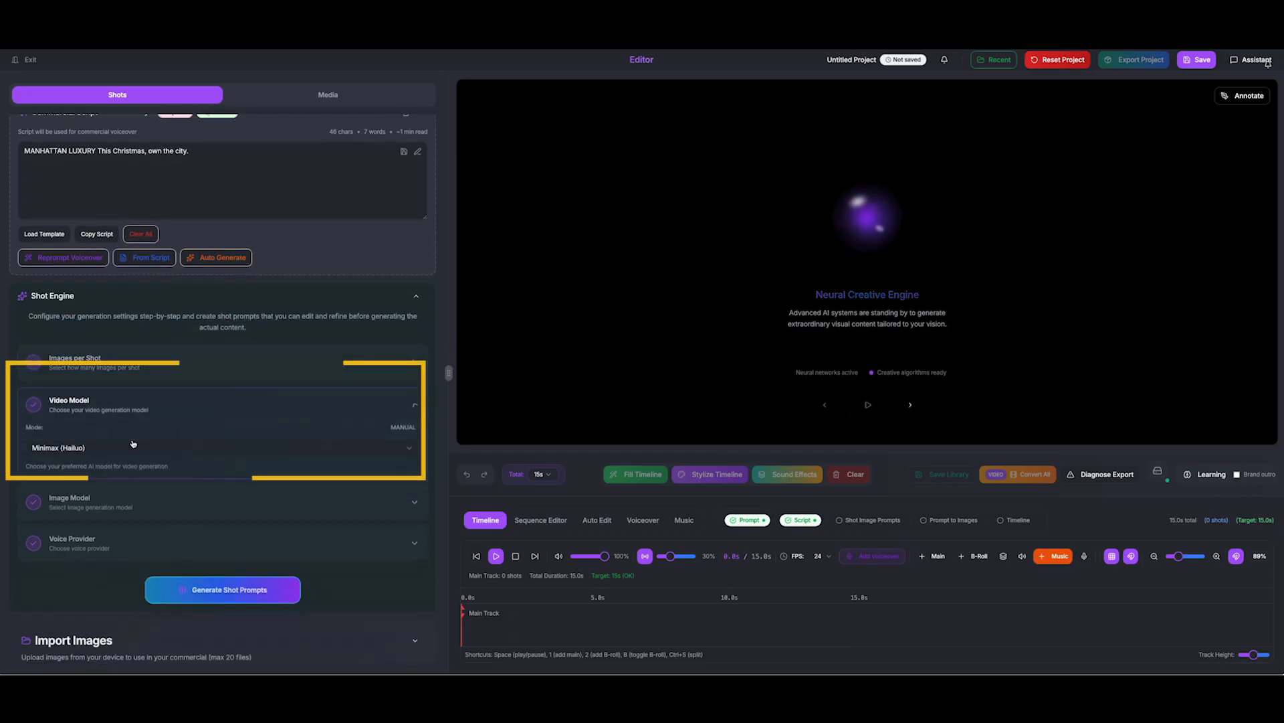
{"action": "left_click", "coordinate": [123, 449]}
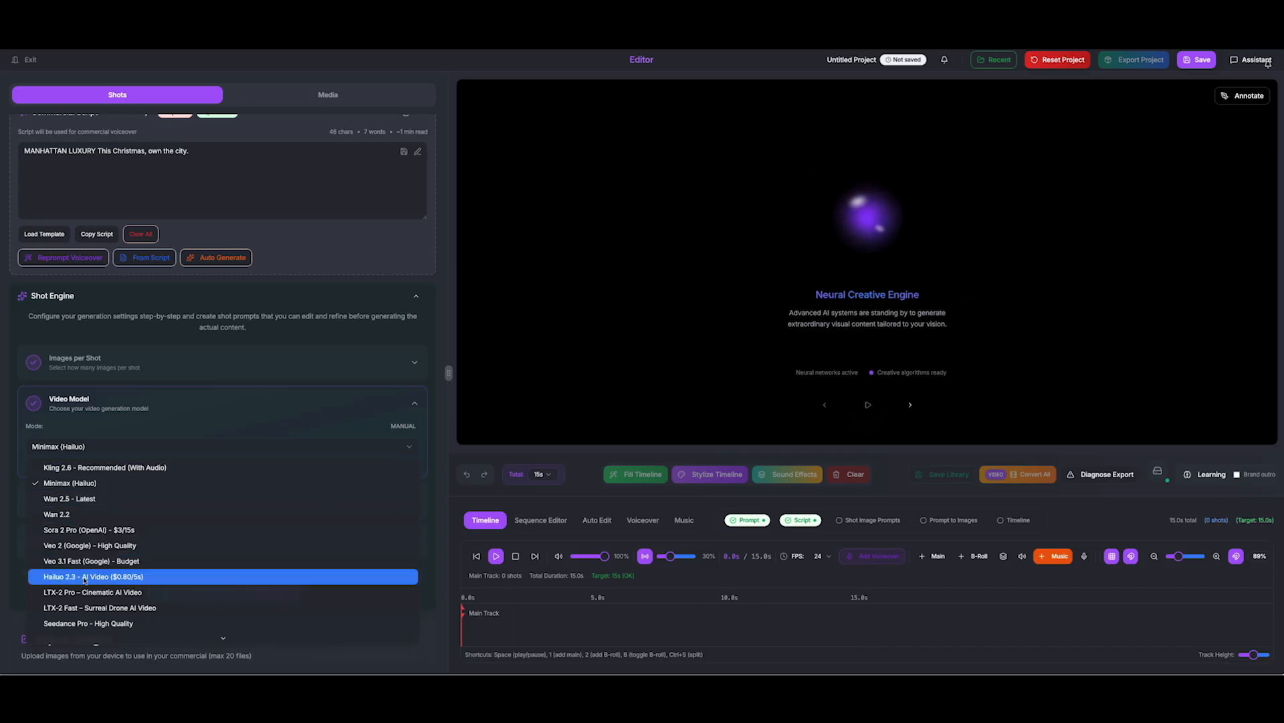
{"action": "scroll", "coordinate": [84, 588], "scroll_direction": "down", "scroll_amount": 2}
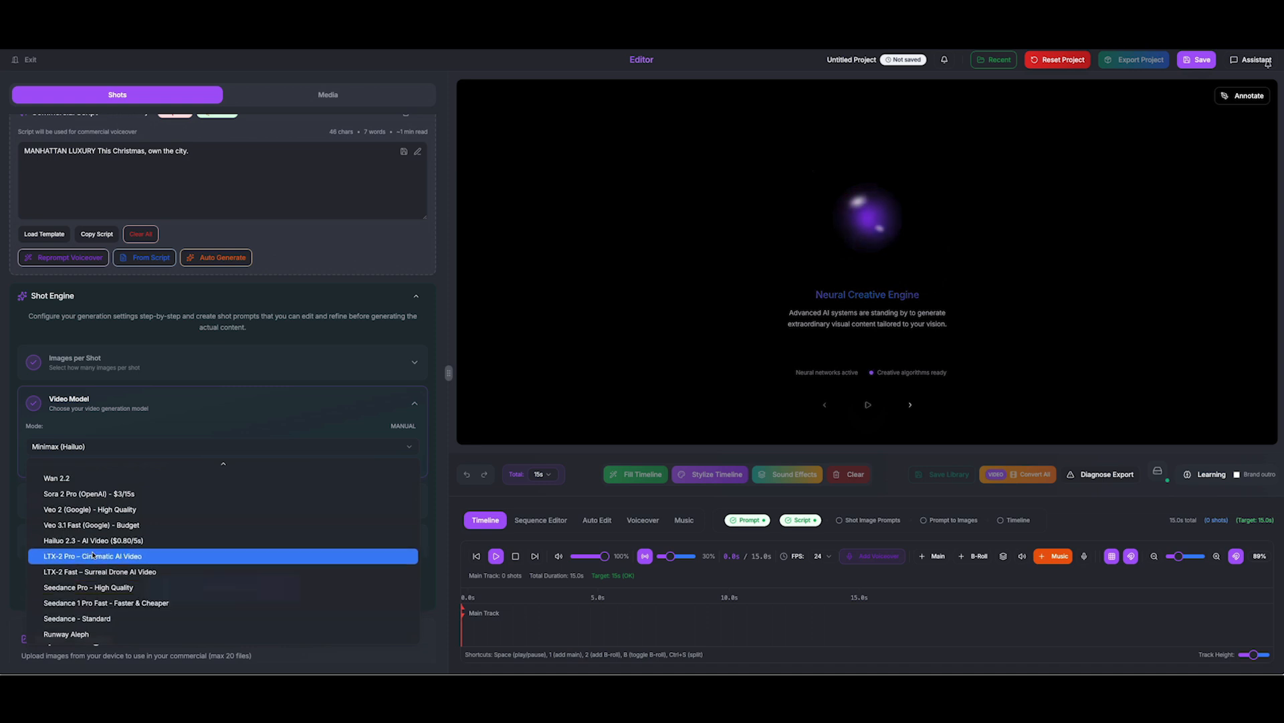
{"action": "scroll", "coordinate": [81, 509], "scroll_direction": "up", "scroll_amount": 3}
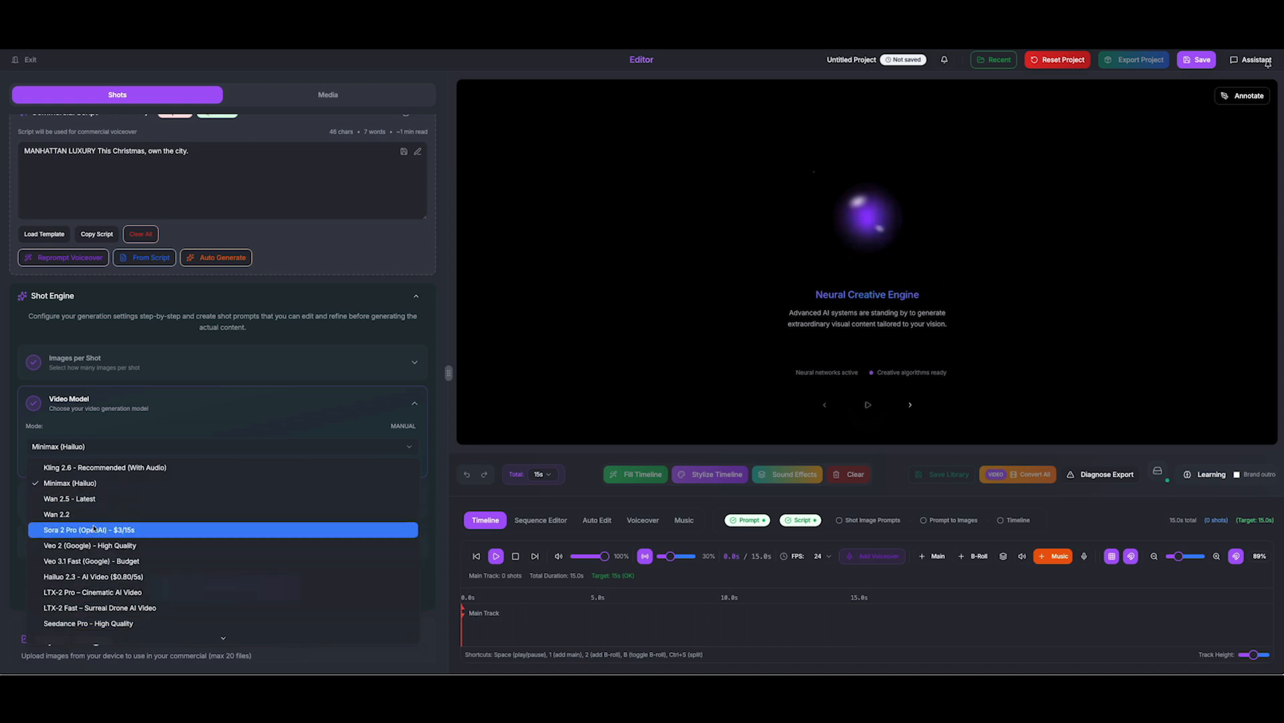
{"action": "left_click", "coordinate": [74, 467]}
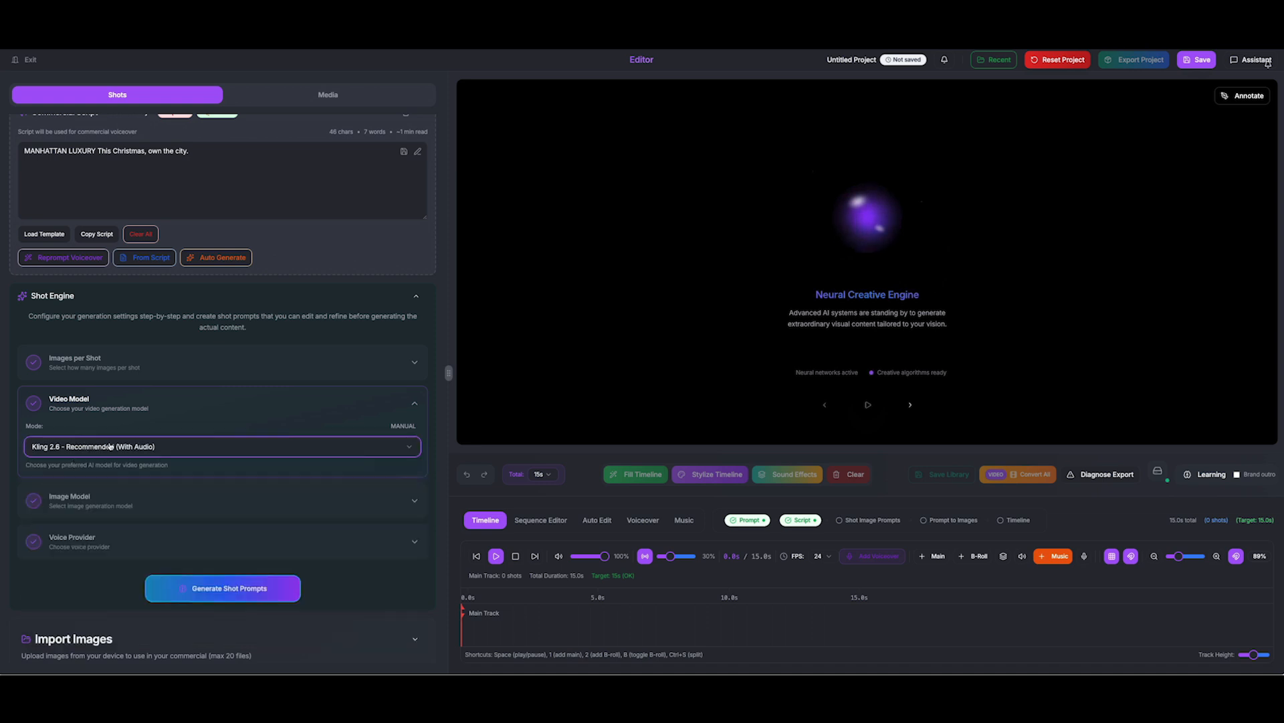
Set the image model to Seedream 4.5 (4K/8K) and confirm Eleven Labs as voice provider
{"action": "left_click", "coordinate": [155, 502]}
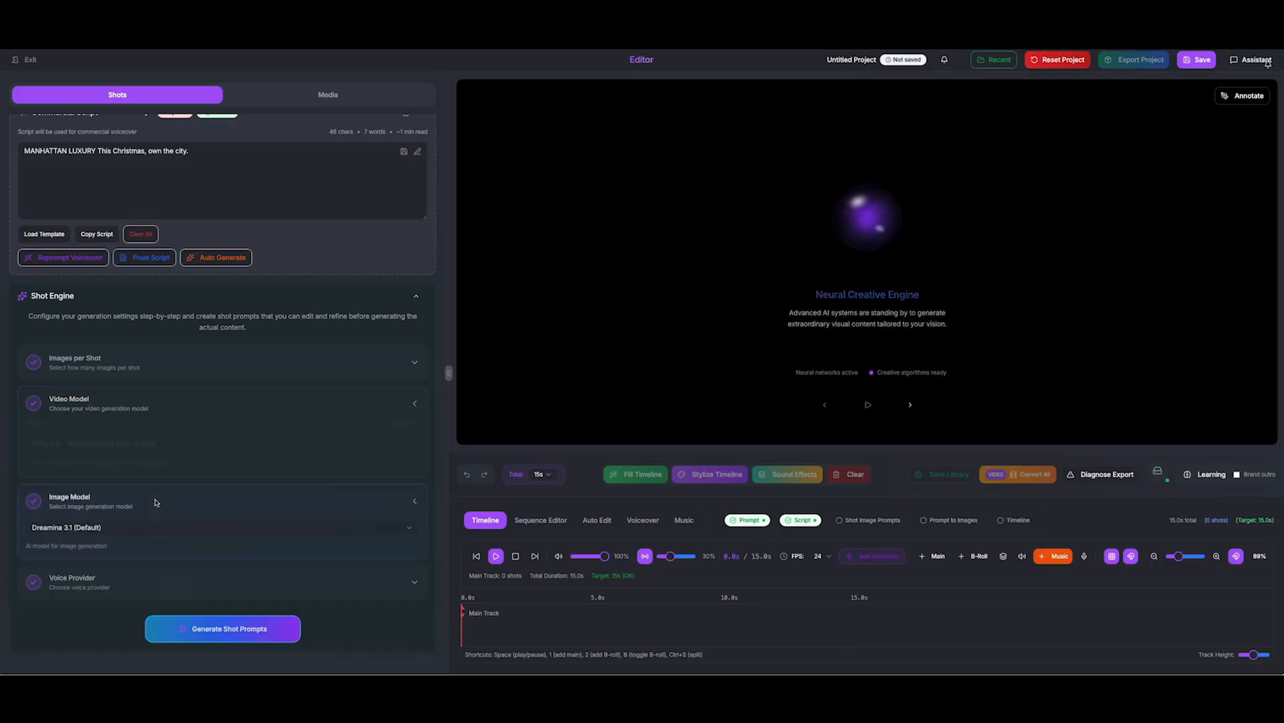
{"action": "left_click", "coordinate": [126, 470]}
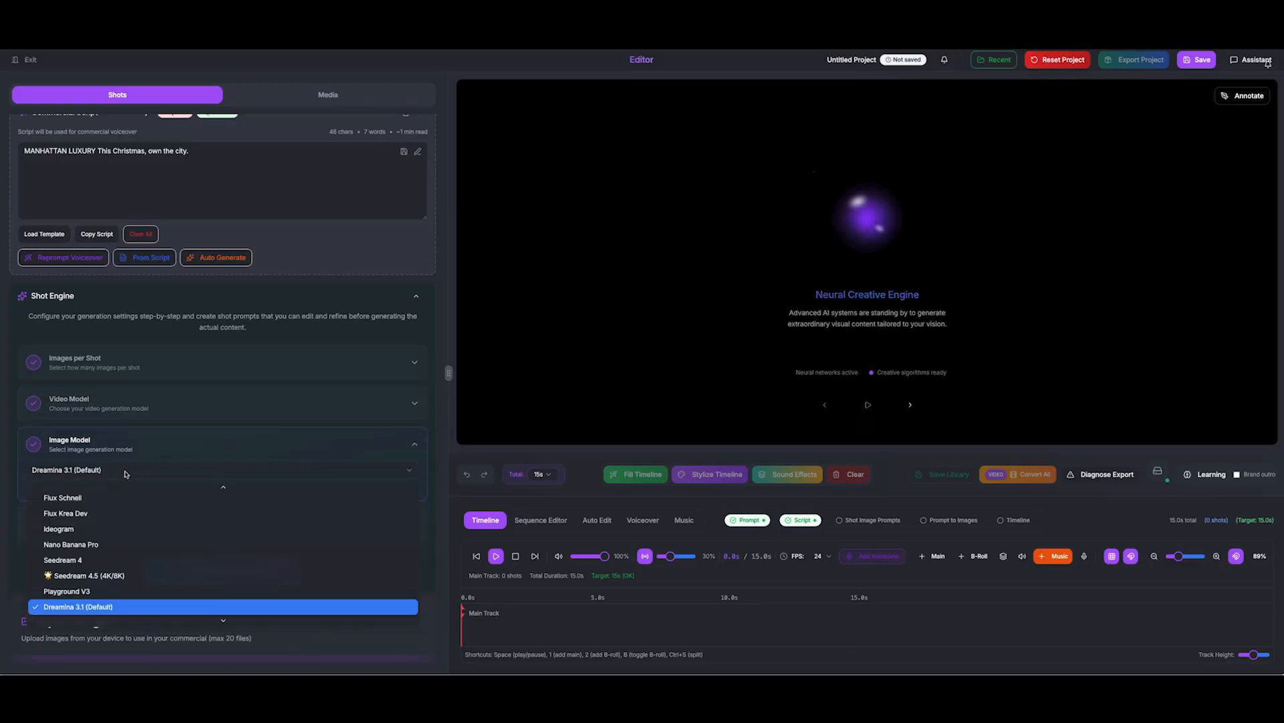
{"action": "left_click", "coordinate": [88, 571]}
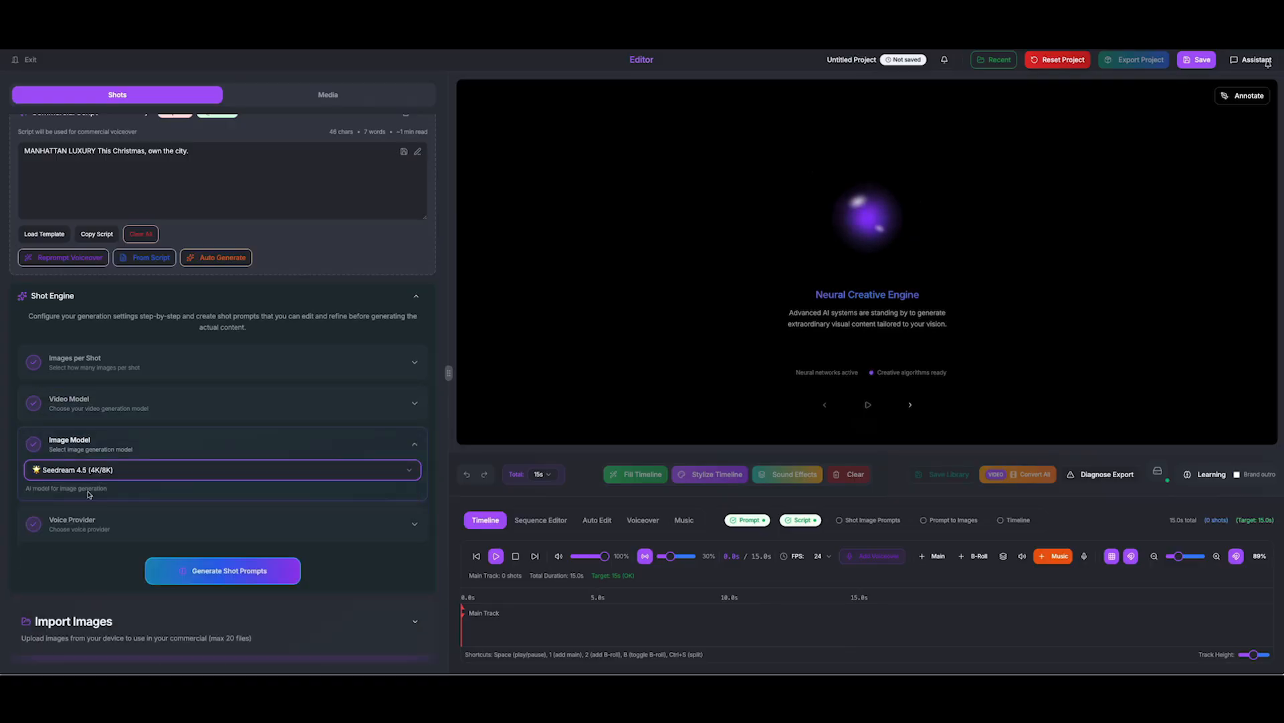
{"action": "left_click", "coordinate": [132, 471]}
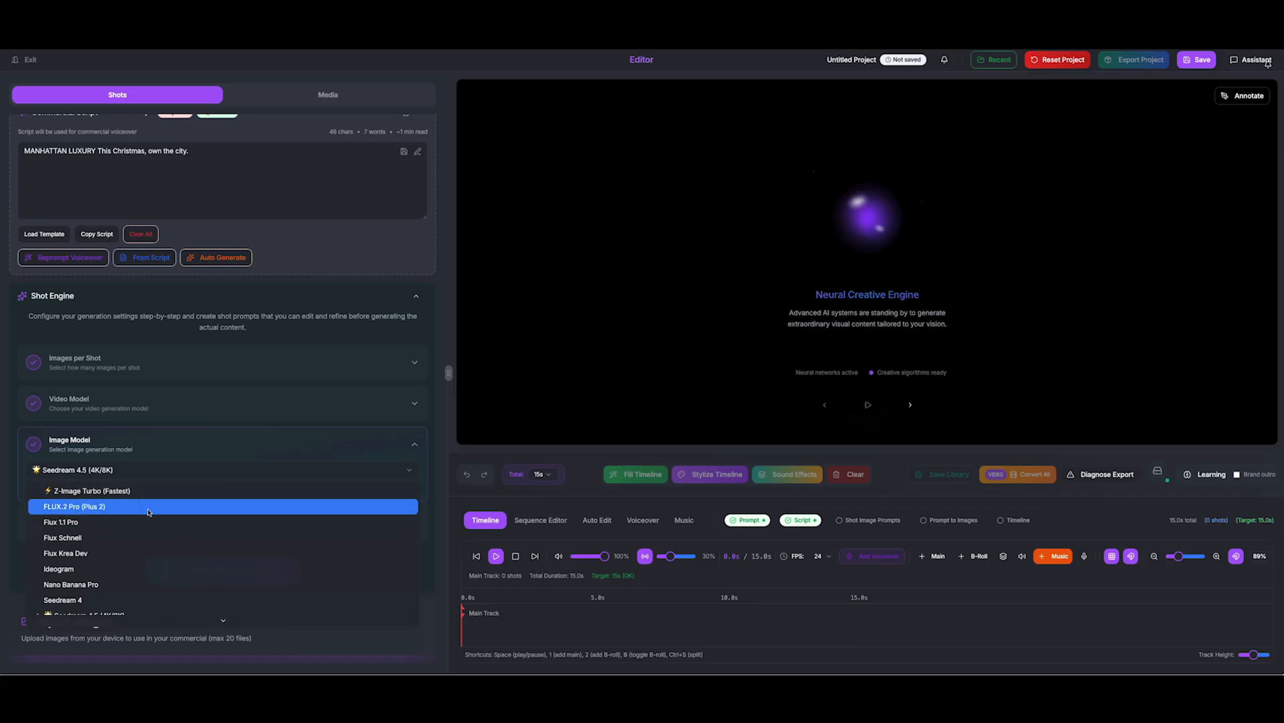
{"action": "left_click", "coordinate": [93, 586]}
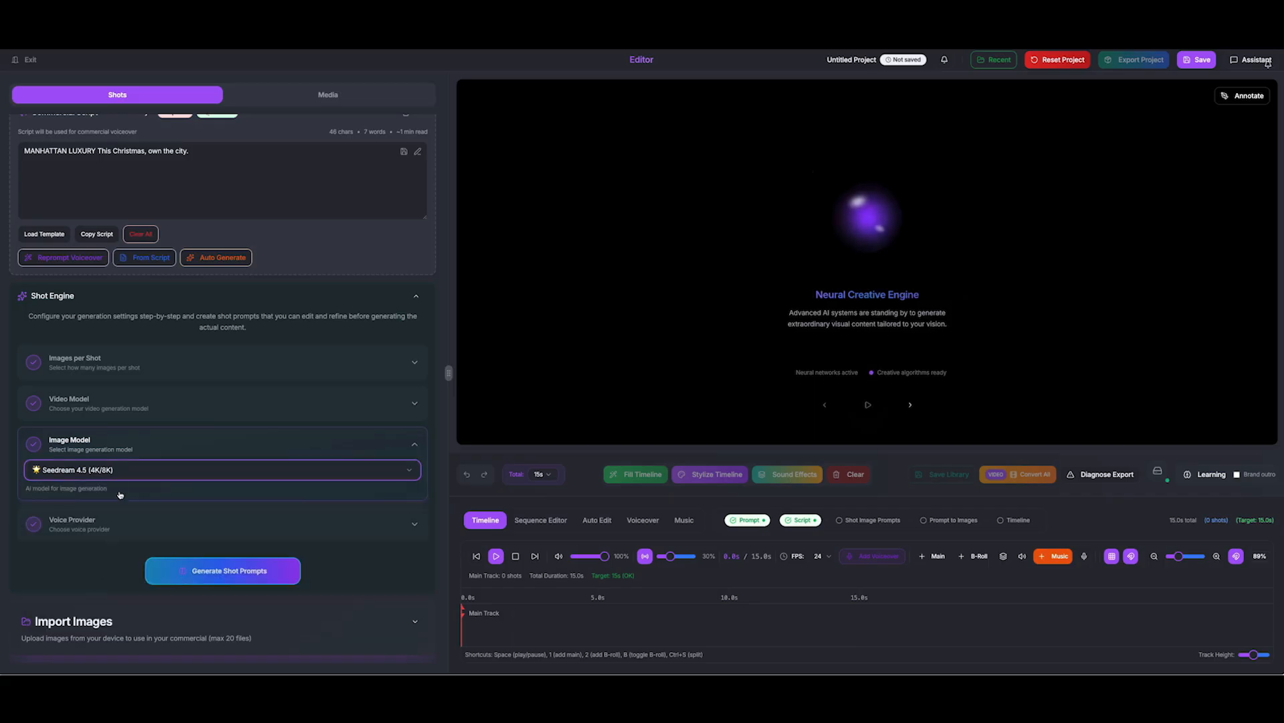
{"action": "left_click", "coordinate": [292, 532]}
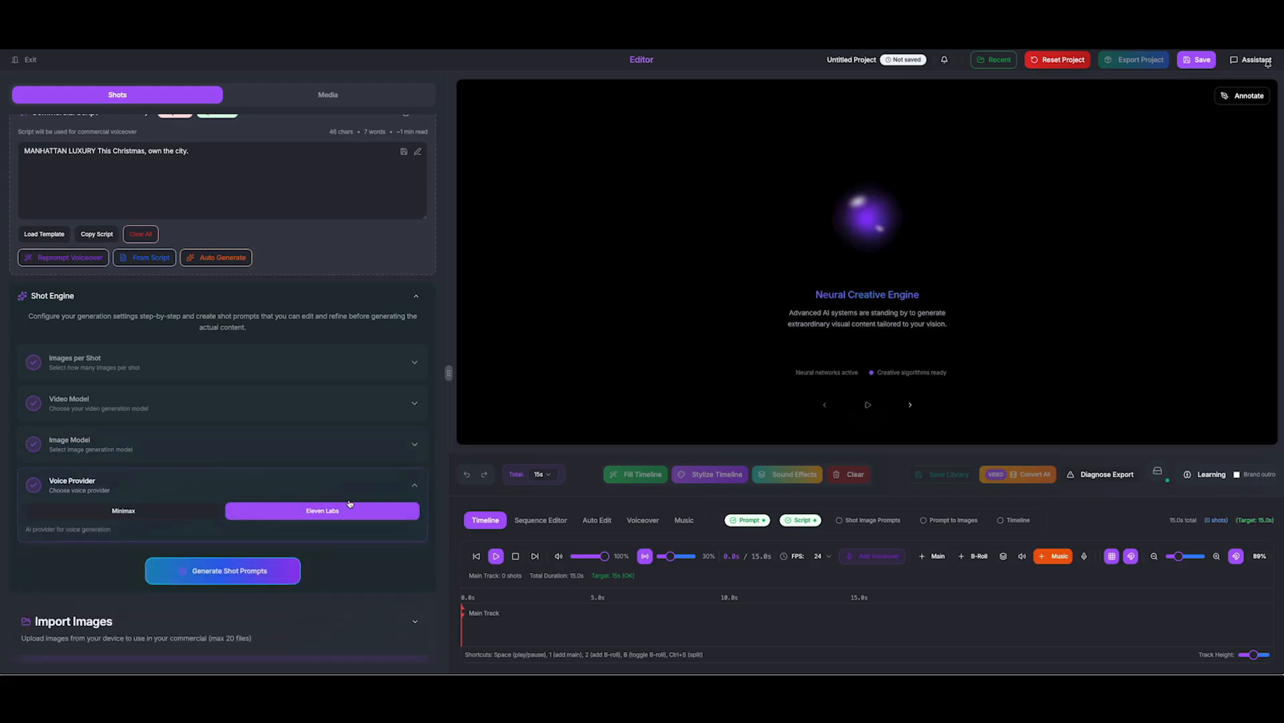
{"action": "left_click", "coordinate": [179, 512]}
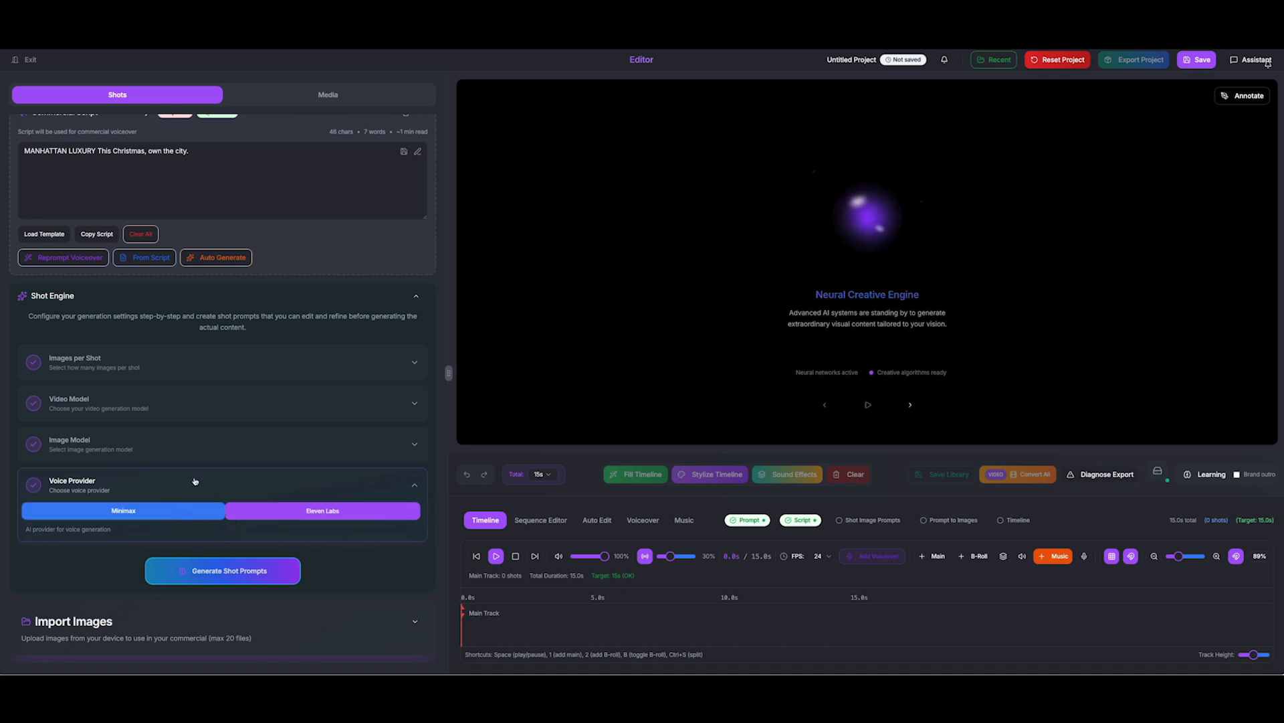
Generate the four shot prompts and review their suggested durations in the Shot 1–4 list
{"action": "left_click", "coordinate": [227, 570]}
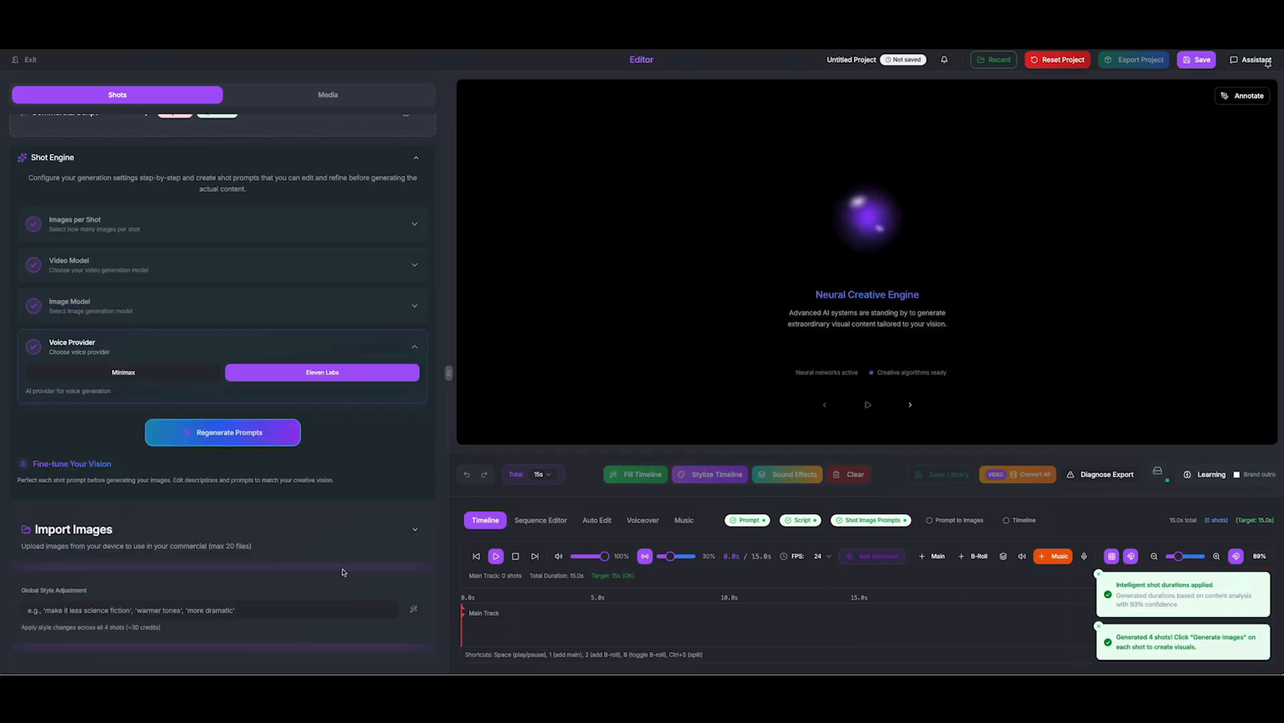
{"action": "scroll", "coordinate": [343, 572], "scroll_direction": "down", "scroll_amount": 5}
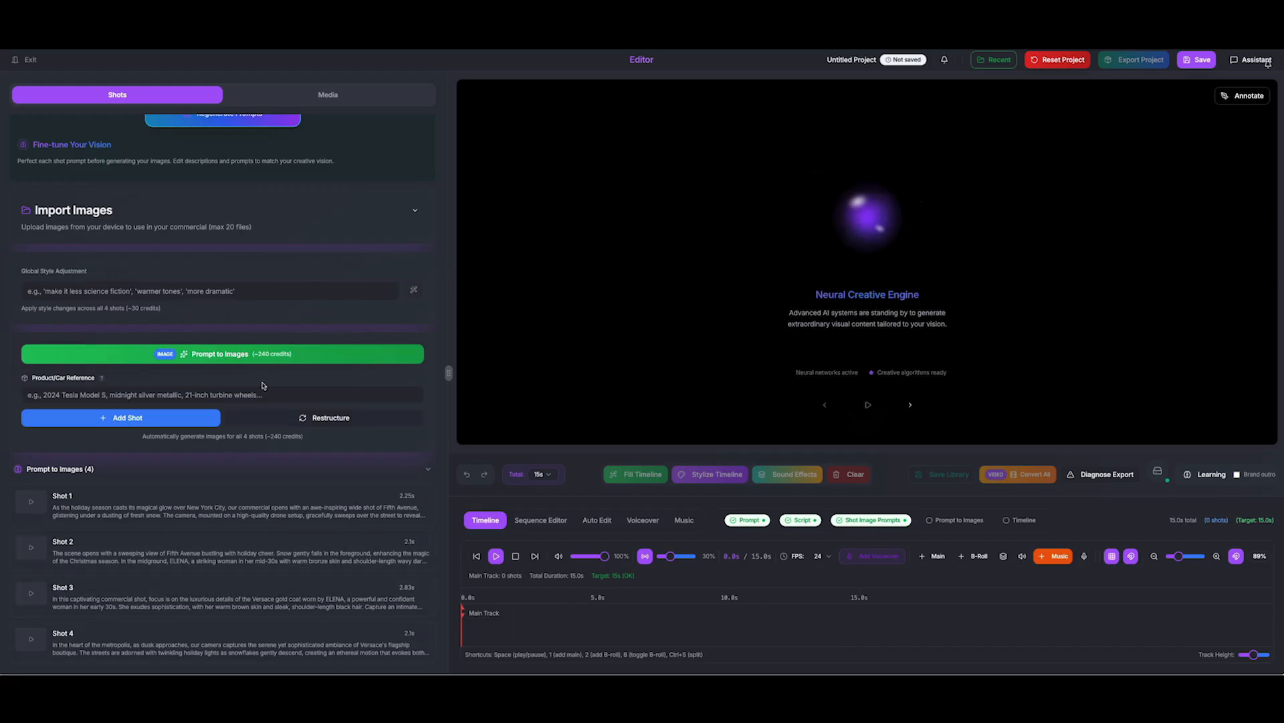
Add three blank shots (shots 5, 6 and 7) at the end of the shot list
{"action": "left_click", "coordinate": [134, 417]}
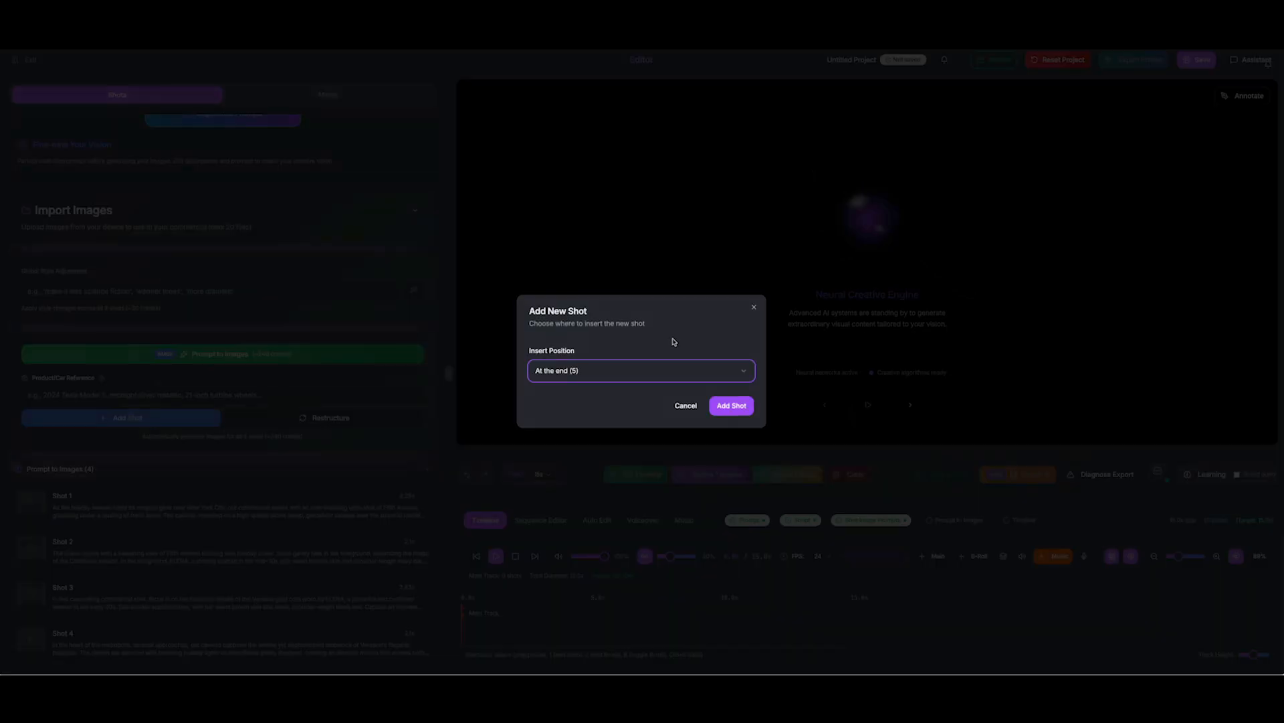
{"action": "left_click", "coordinate": [730, 406]}
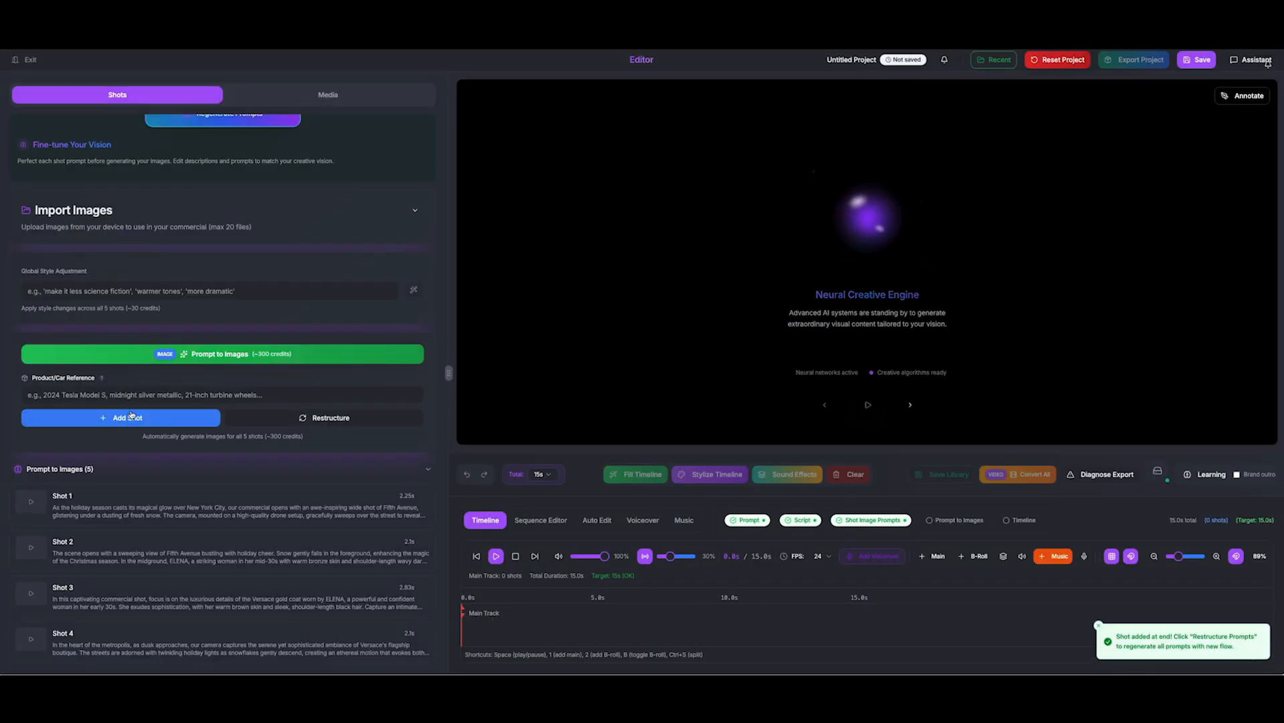
{"action": "left_click", "coordinate": [134, 417]}
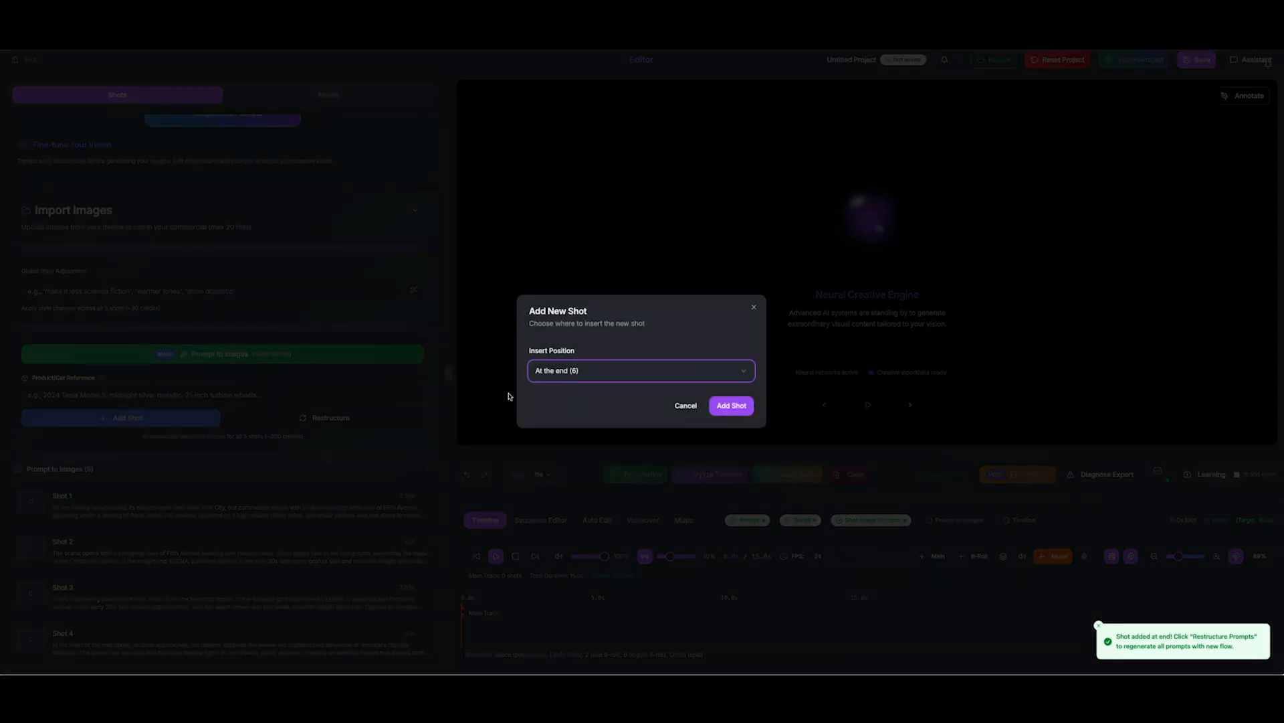
{"action": "left_click", "coordinate": [731, 405]}
{"action": "scroll", "coordinate": [133, 426], "scroll_direction": "down", "scroll_amount": 1}
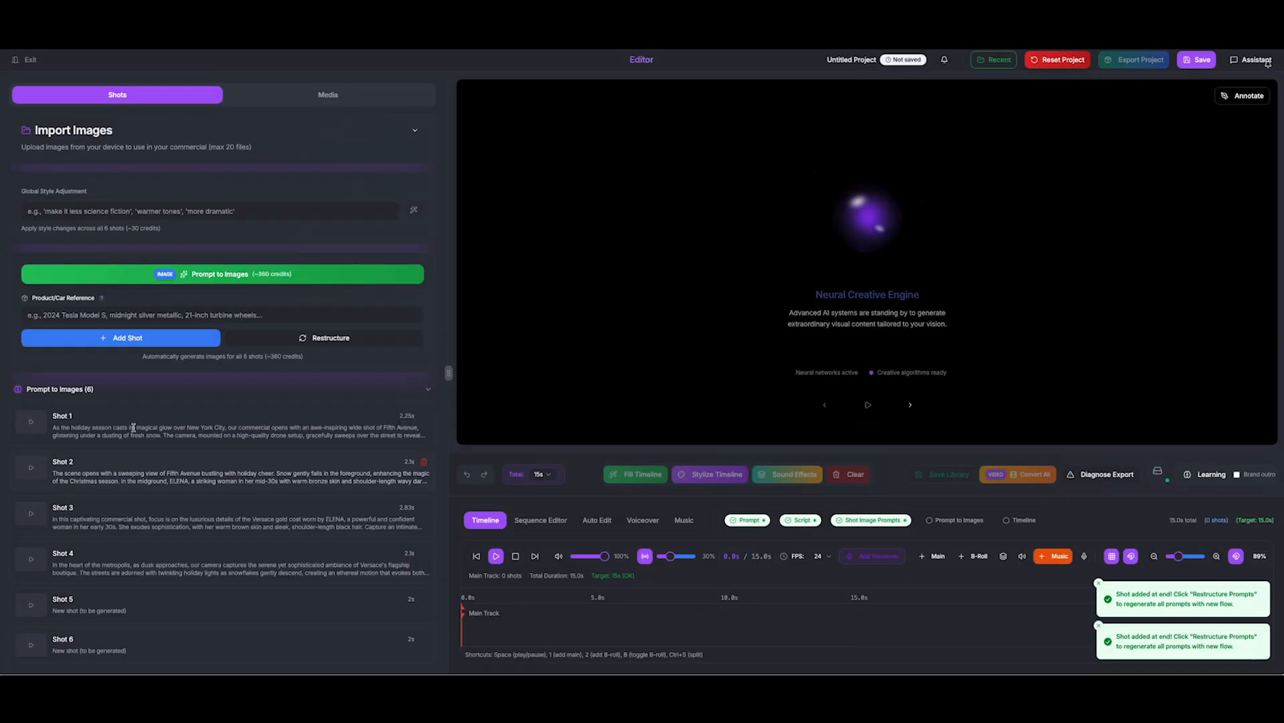
{"action": "left_click", "coordinate": [158, 336]}
{"action": "left_click", "coordinate": [735, 407]}
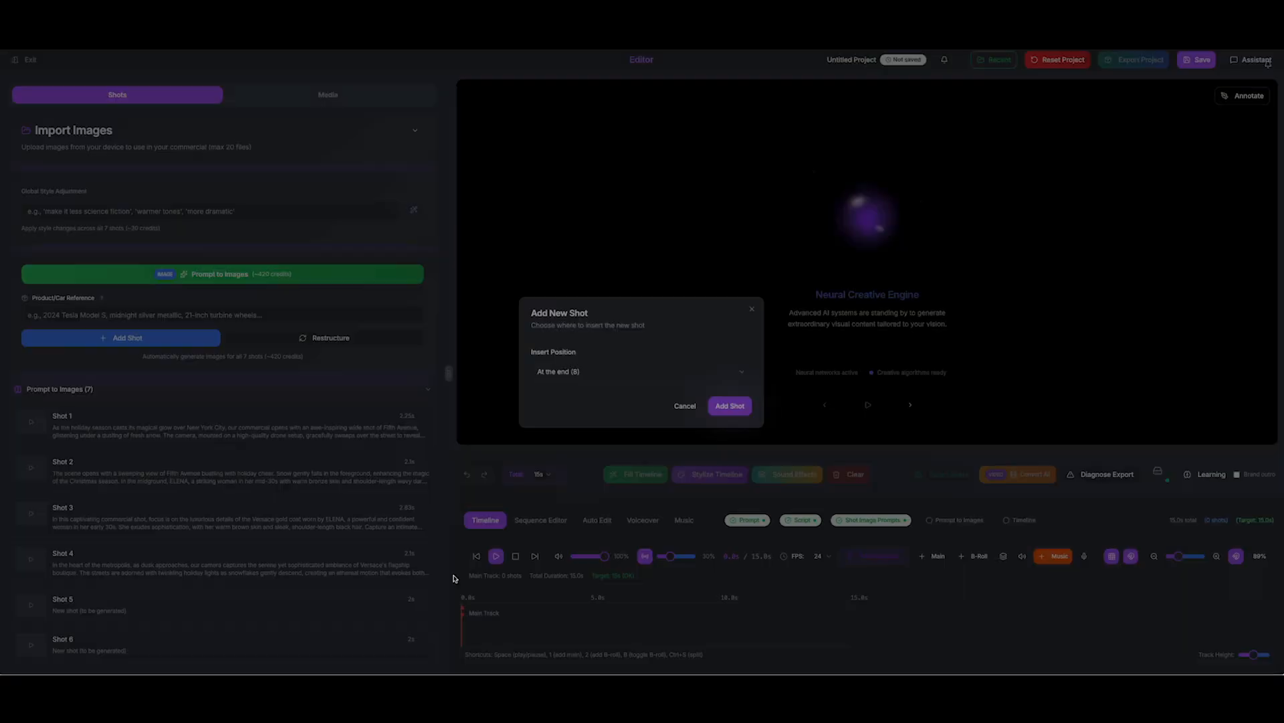
{"action": "scroll", "coordinate": [231, 585], "scroll_direction": "down", "scroll_amount": 1}
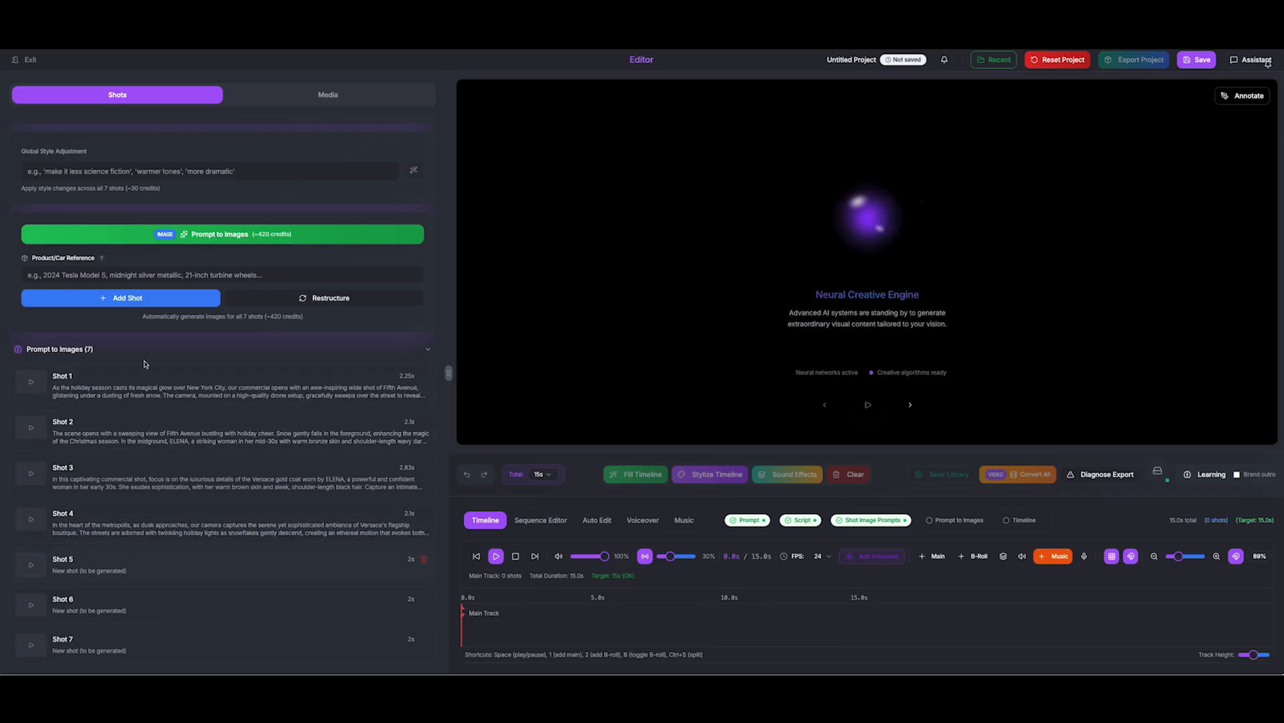
{"action": "scroll", "coordinate": [204, 497], "scroll_direction": "up", "scroll_amount": 3}
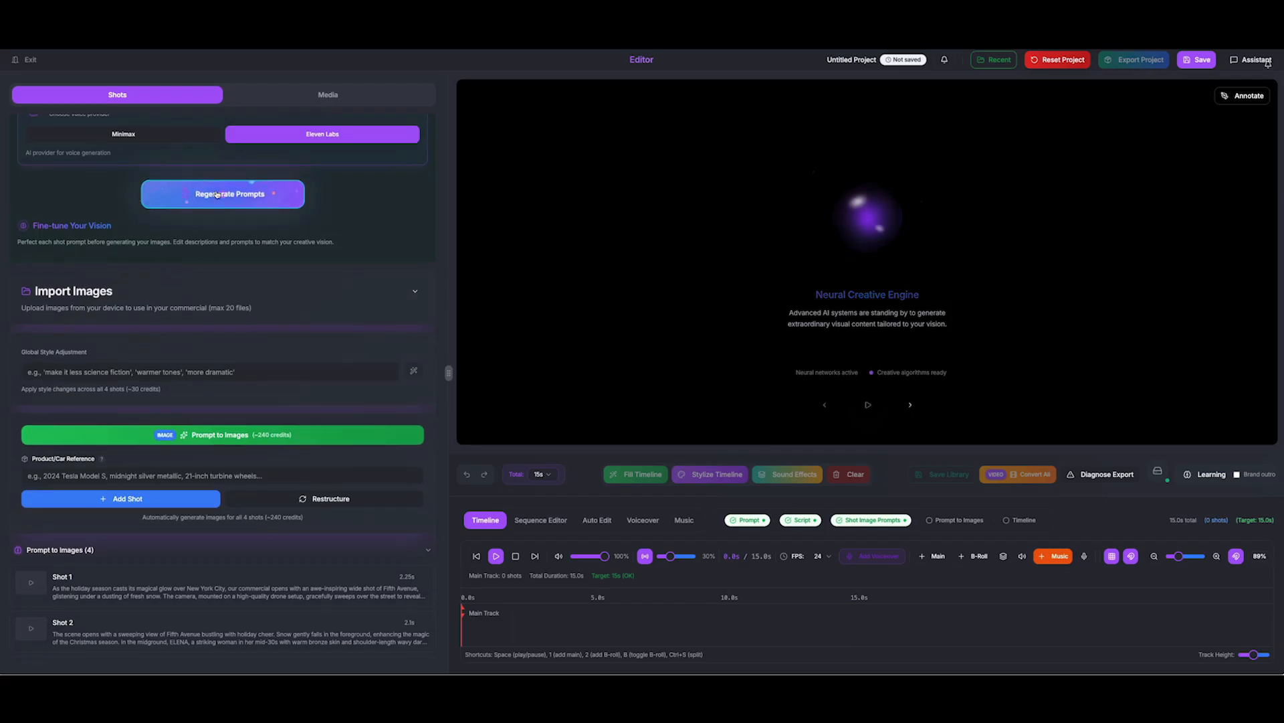
Generate images for all four shots, then edit and save Shot 4's description
{"action": "scroll", "coordinate": [246, 542], "scroll_direction": "down", "scroll_amount": 1}
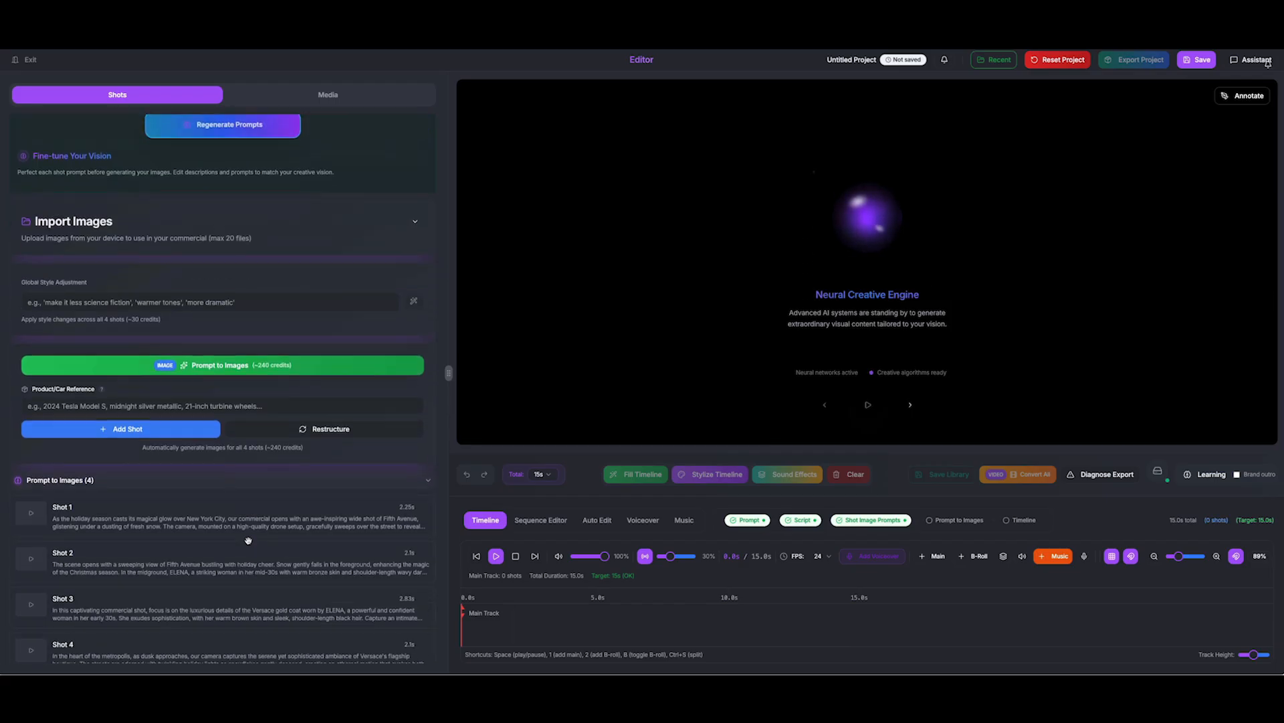
{"action": "left_click", "coordinate": [219, 354]}
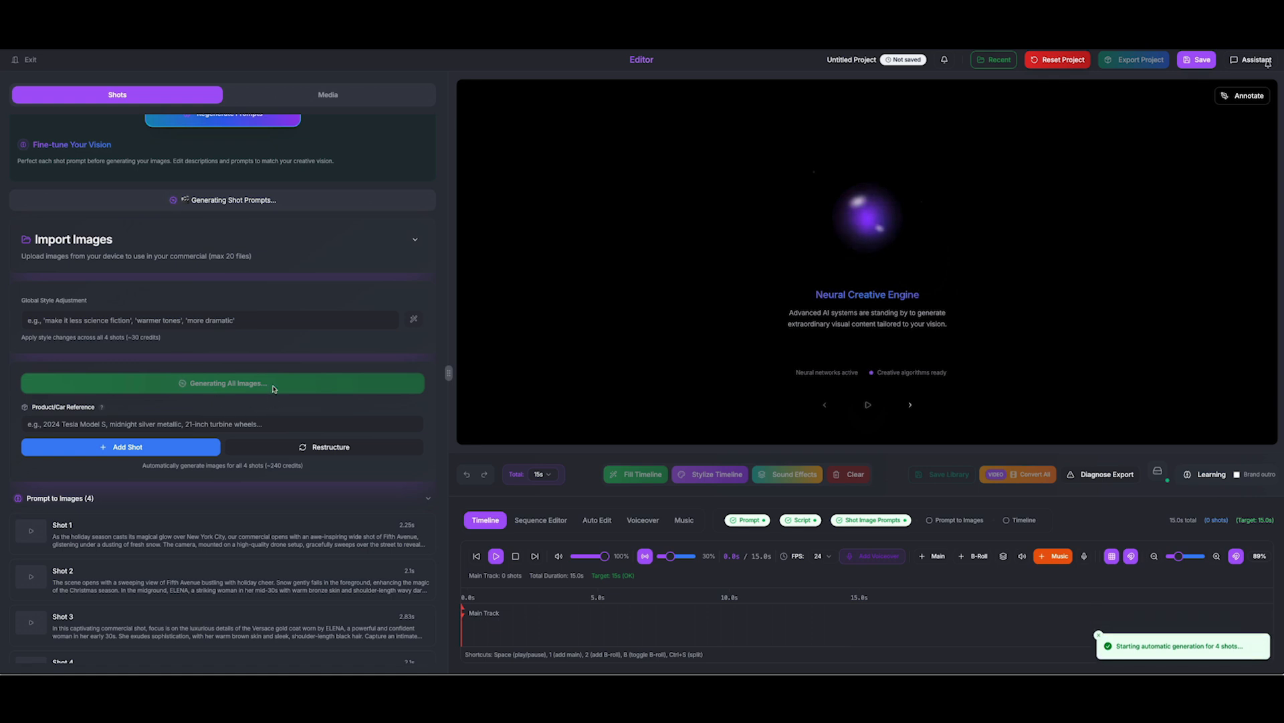
{"action": "scroll", "coordinate": [190, 510], "scroll_direction": "down", "scroll_amount": 1}
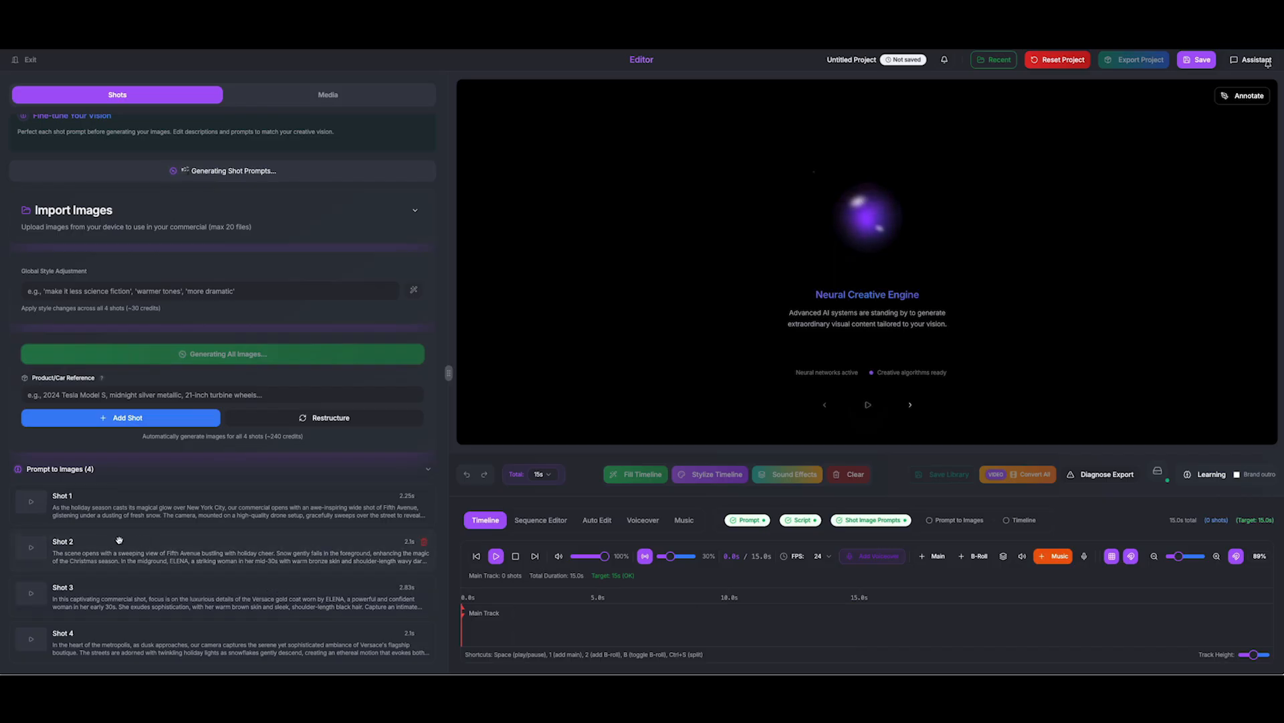
{"action": "left_click", "coordinate": [112, 647]}
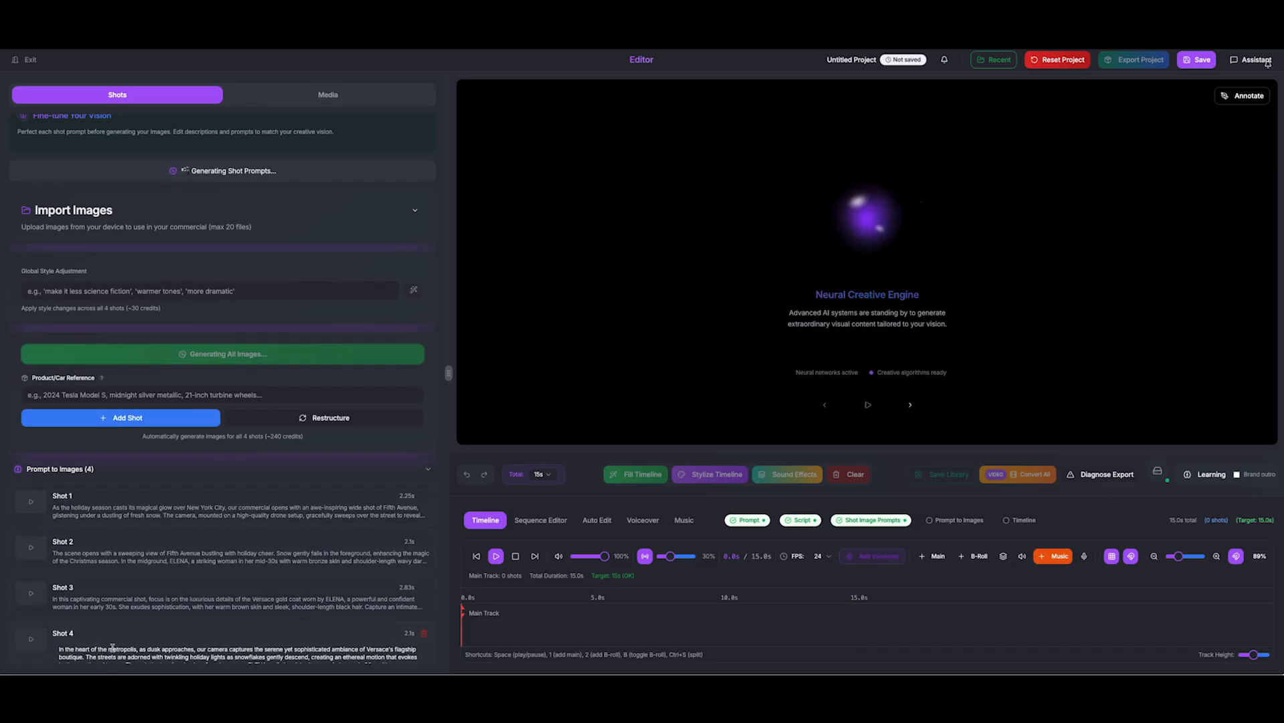
{"action": "scroll", "coordinate": [132, 652], "scroll_direction": "down", "scroll_amount": 3}
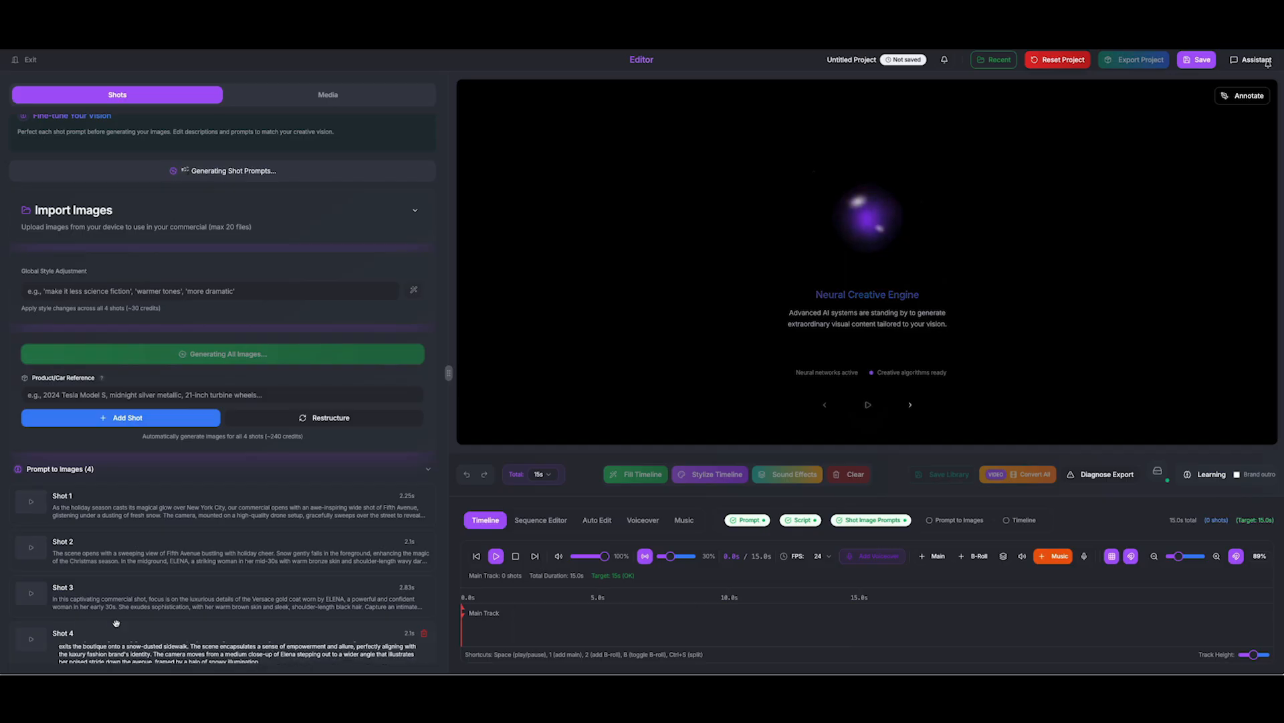
{"action": "scroll", "coordinate": [116, 623], "scroll_direction": "down", "scroll_amount": 1}
{"action": "scroll", "coordinate": [84, 628], "scroll_direction": "up", "scroll_amount": 3}
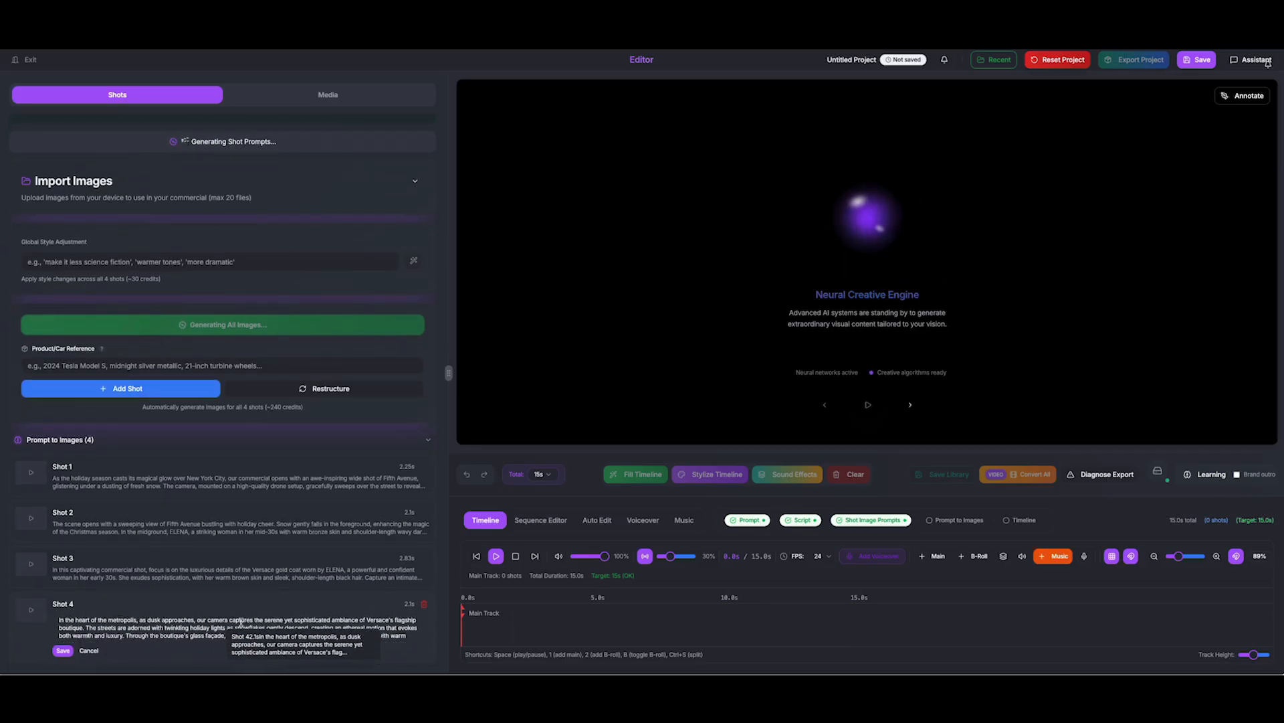
{"action": "left_click", "coordinate": [62, 650]}
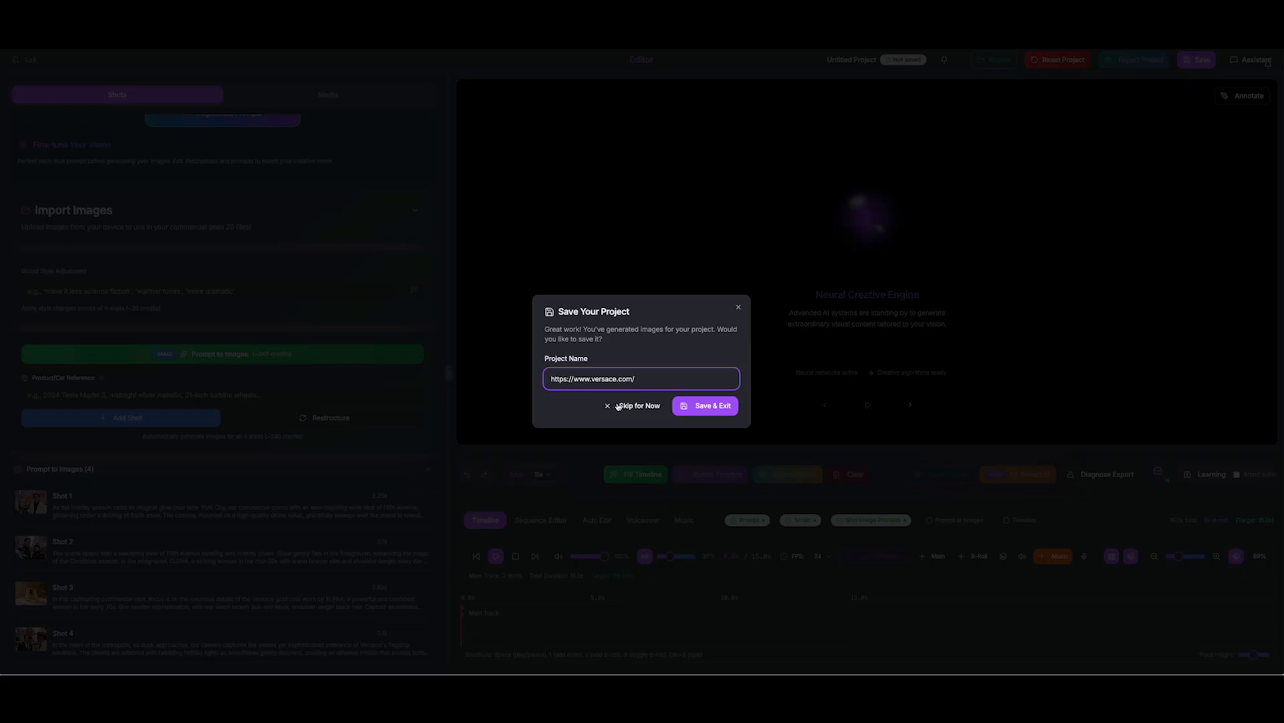
Save the project as versace.com and fill the timeline with the four shots
{"action": "left_click_drag", "start_coordinate": [592, 380], "coordinate": [438, 372]}
{"action": "key", "text": "BackSpace"}
{"action": "key", "text": "Return"}
{"action": "scroll", "coordinate": [278, 592], "scroll_direction": "down", "scroll_amount": 10}
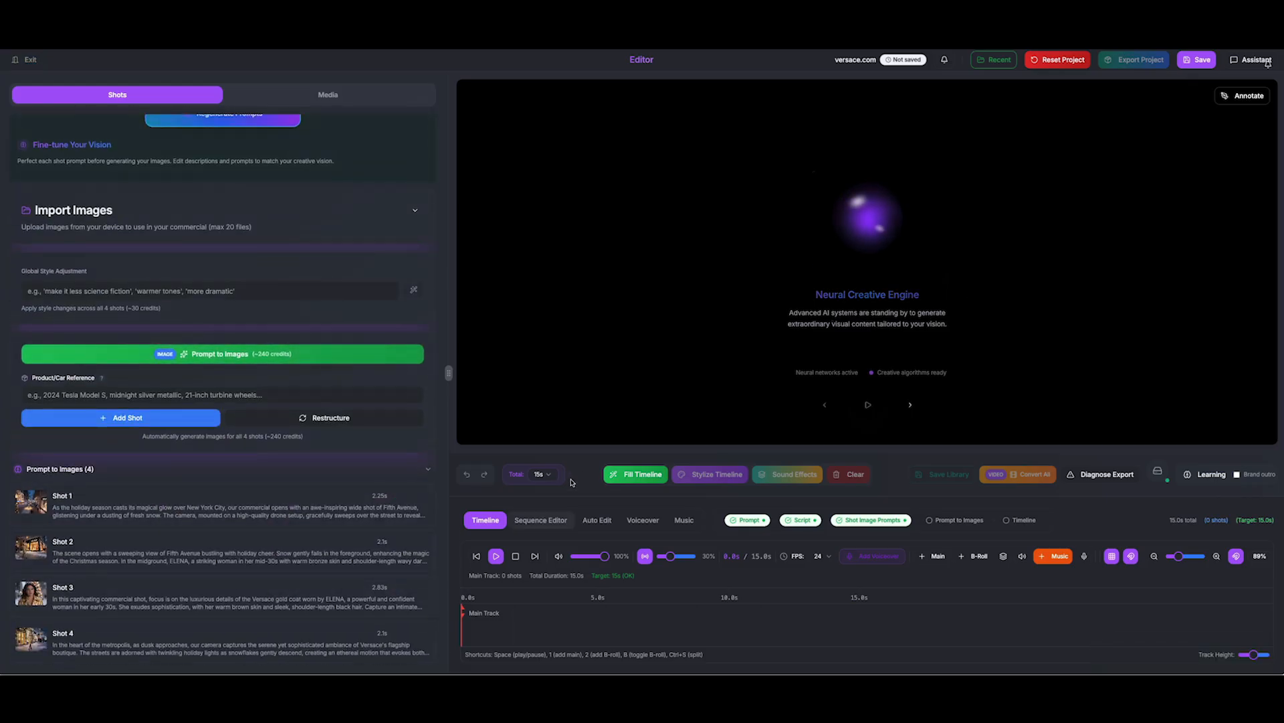
{"action": "left_click", "coordinate": [636, 474]}
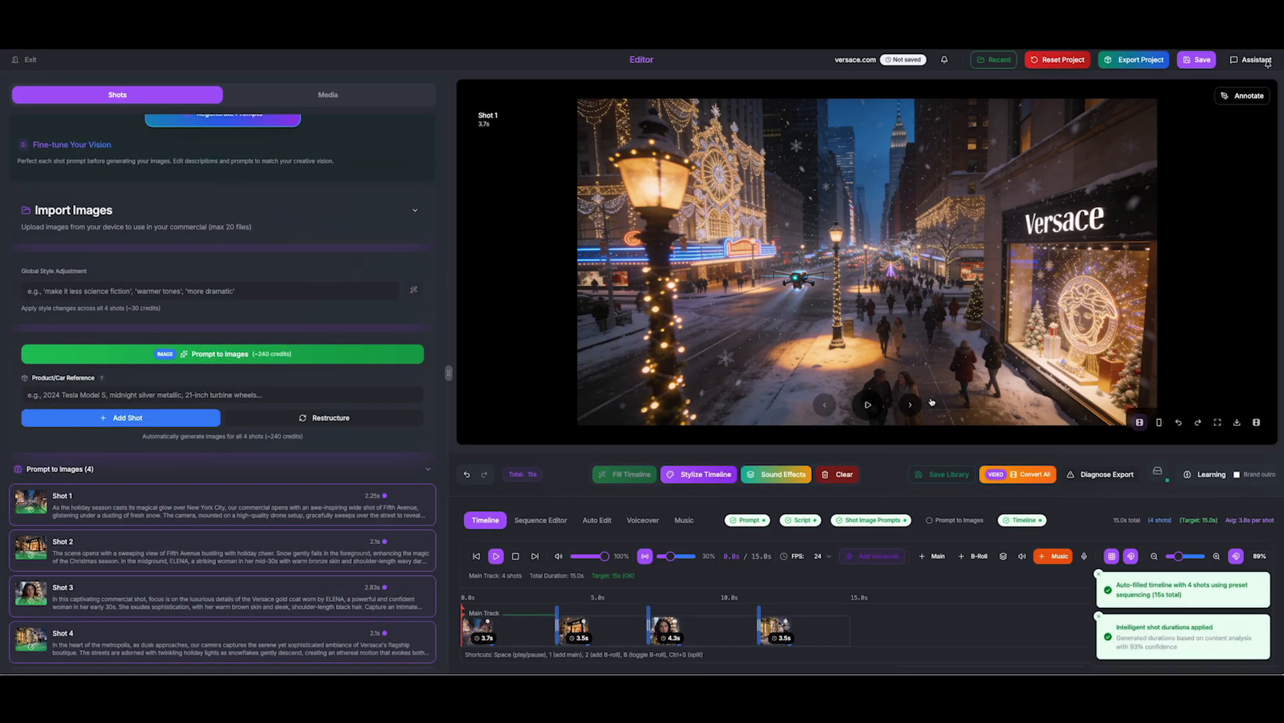
Play the preview, open Shot 3's details, and save its image to the asset library
{"action": "left_click", "coordinate": [870, 405]}
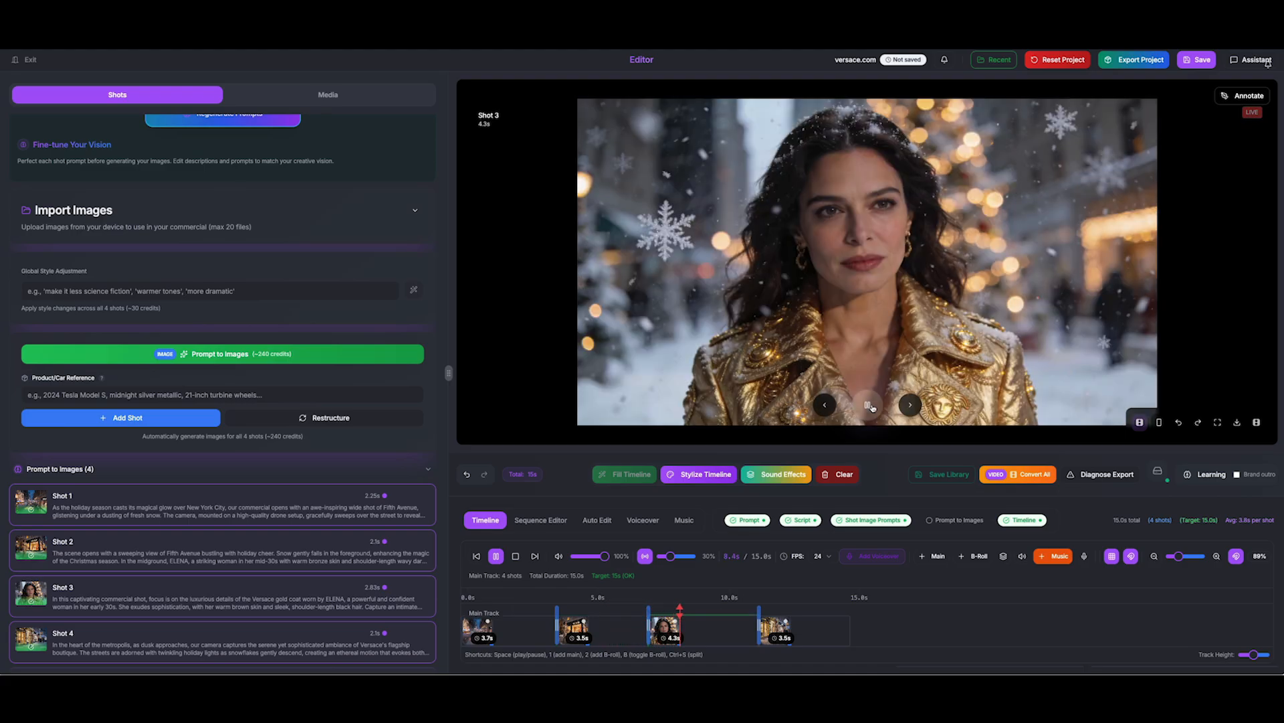
{"action": "left_click", "coordinate": [693, 631]}
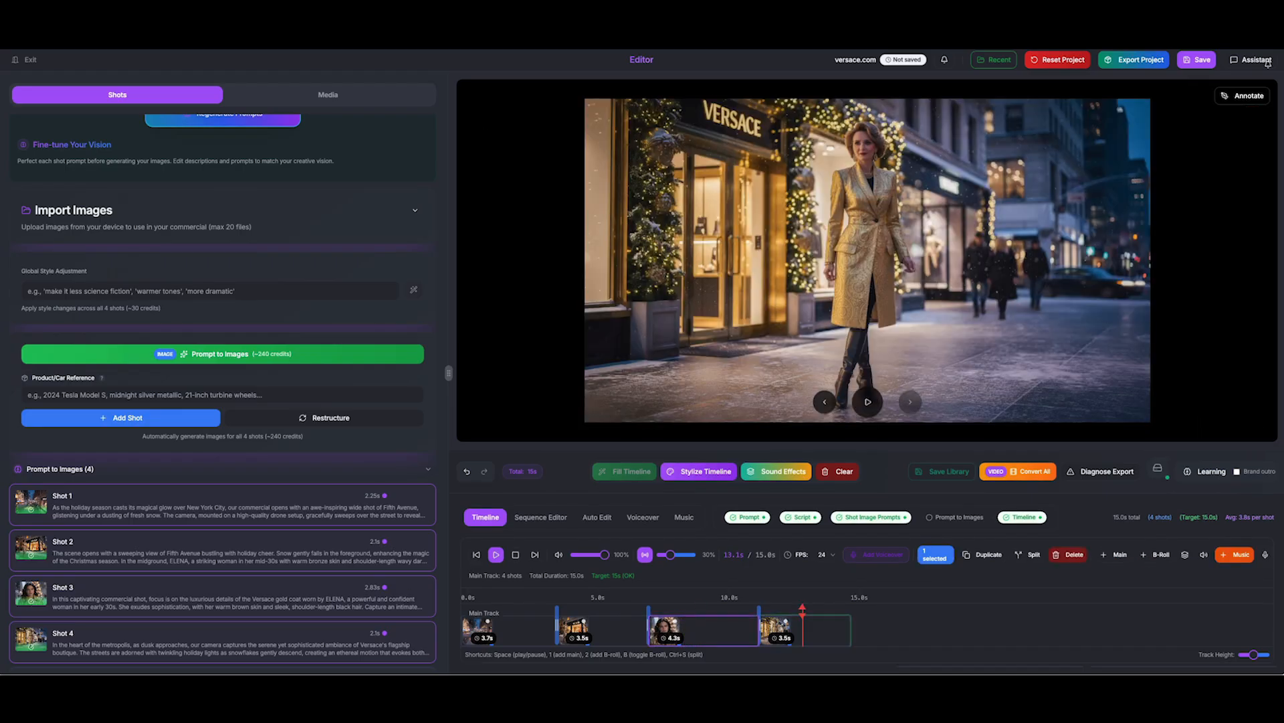
{"action": "left_click", "coordinate": [36, 589]}
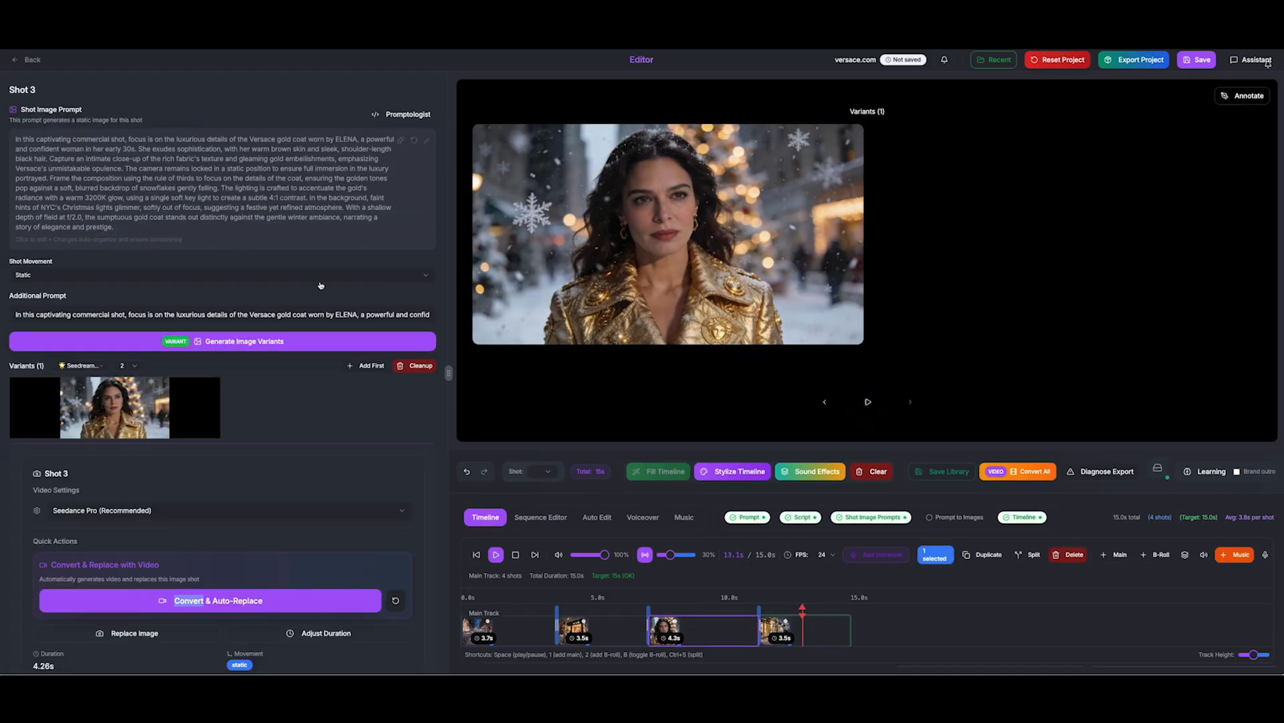
{"action": "left_click", "coordinate": [142, 409]}
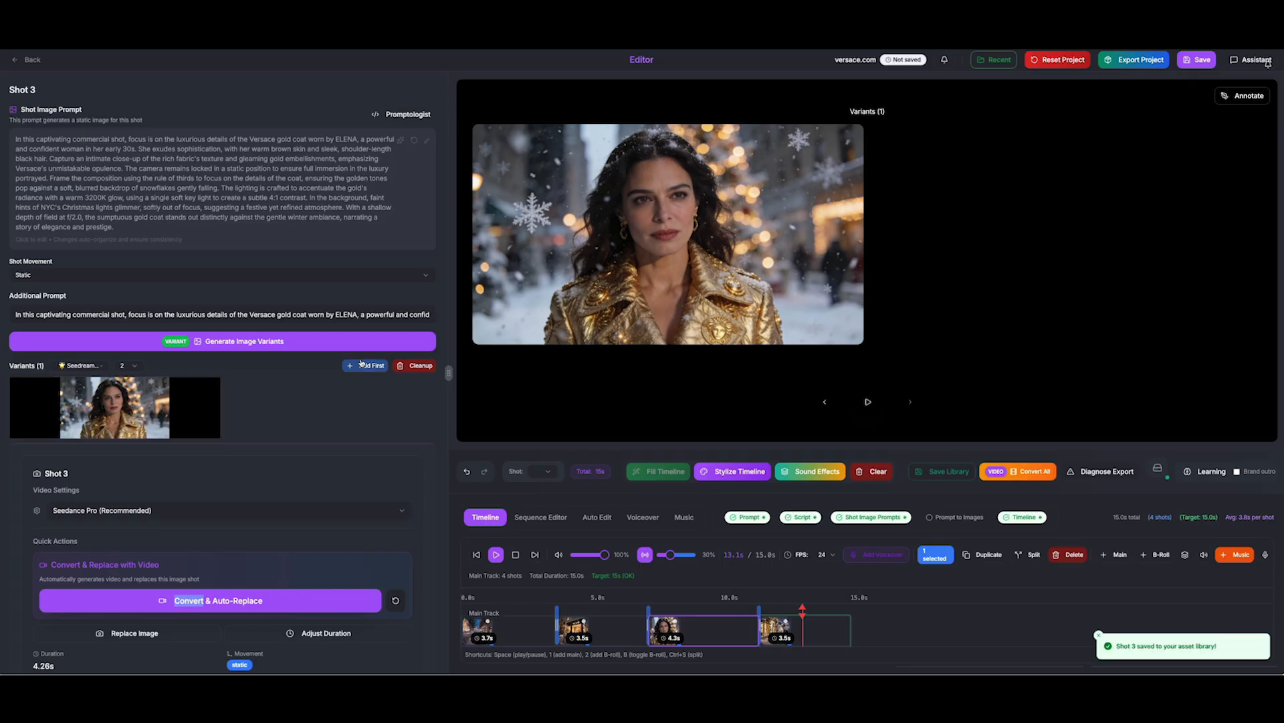
Download Shot 3's image from the Nano Banana AI Image Editor, then close the editor
{"action": "left_click", "coordinate": [142, 410]}
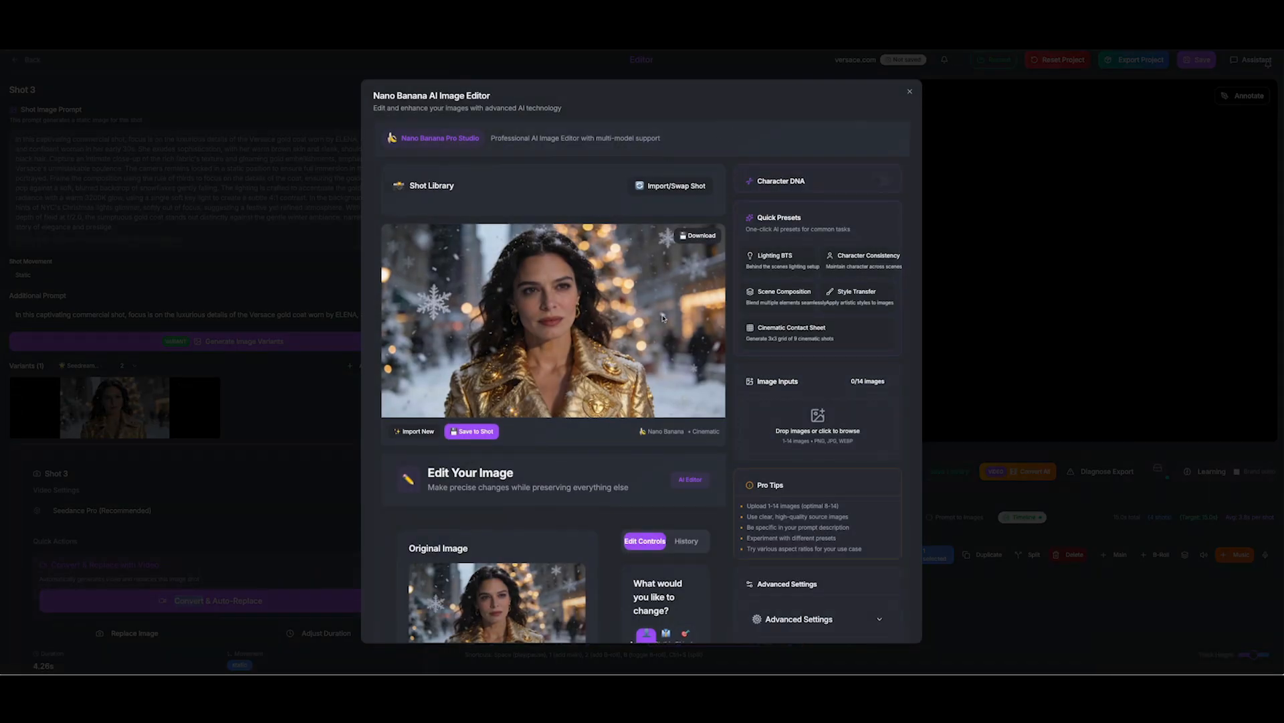
{"action": "left_click", "coordinate": [701, 235]}
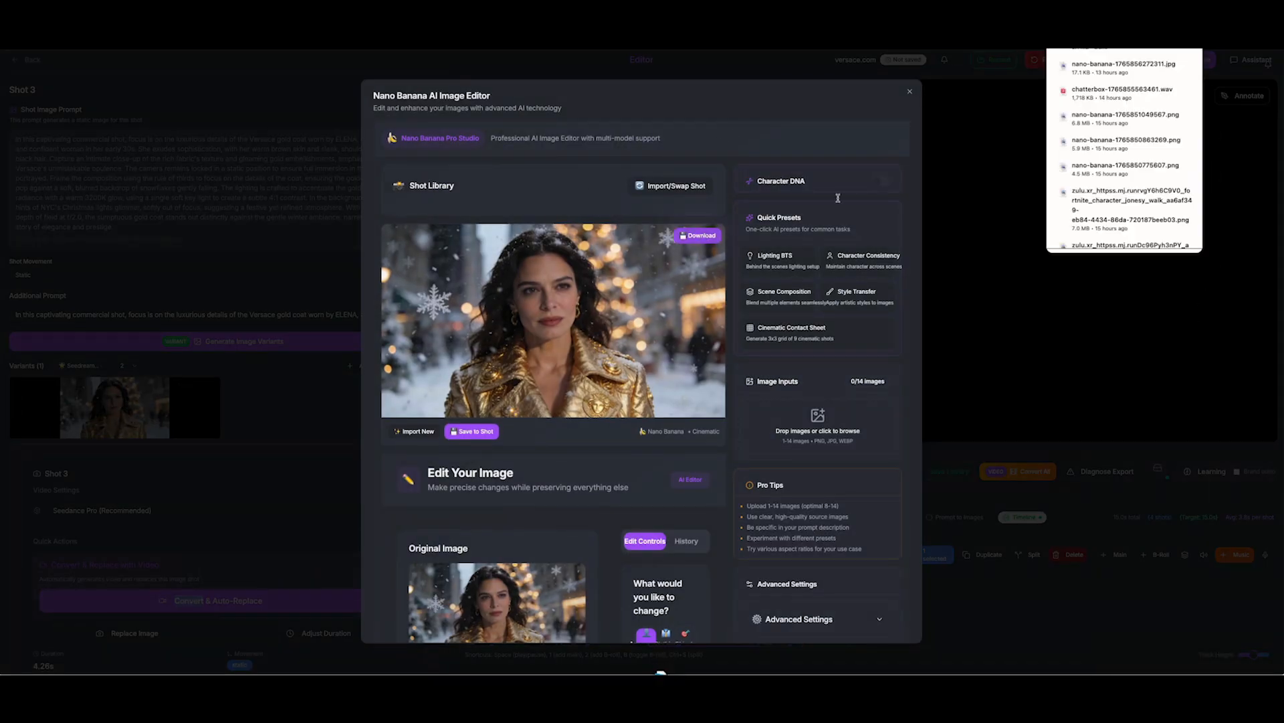
{"action": "left_click", "coordinate": [261, 553]}
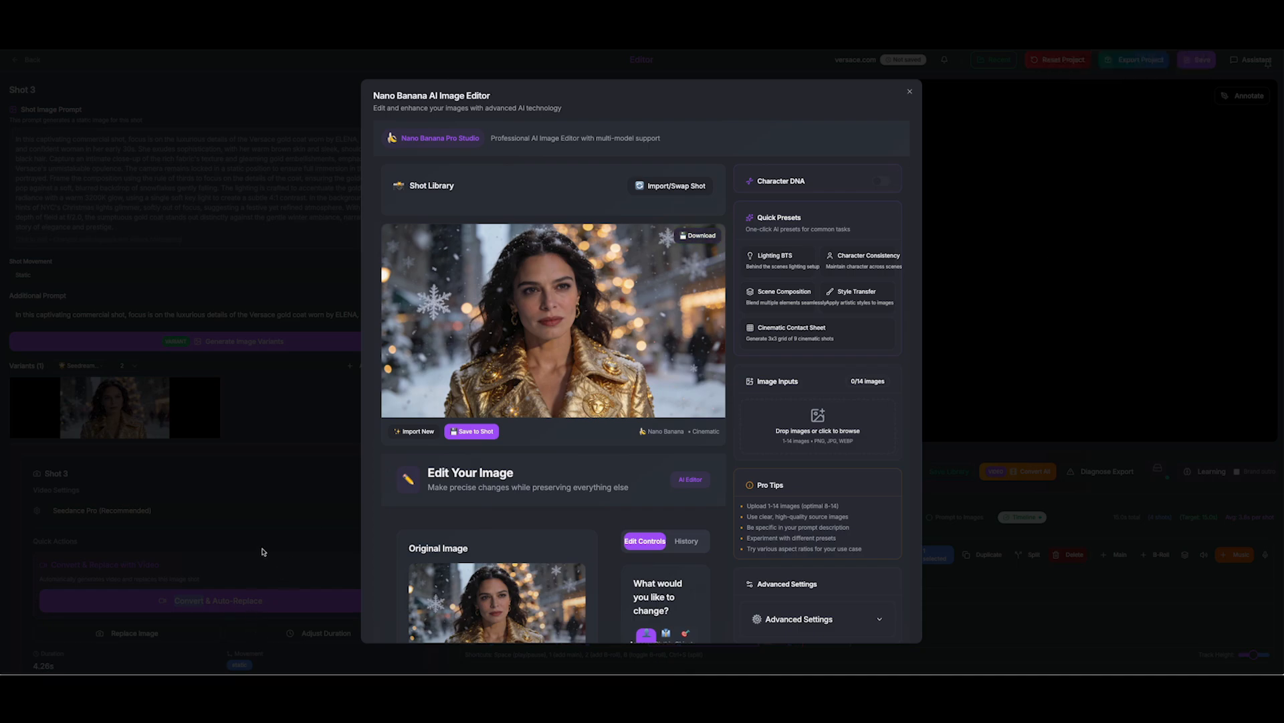
{"action": "left_click", "coordinate": [261, 553]}
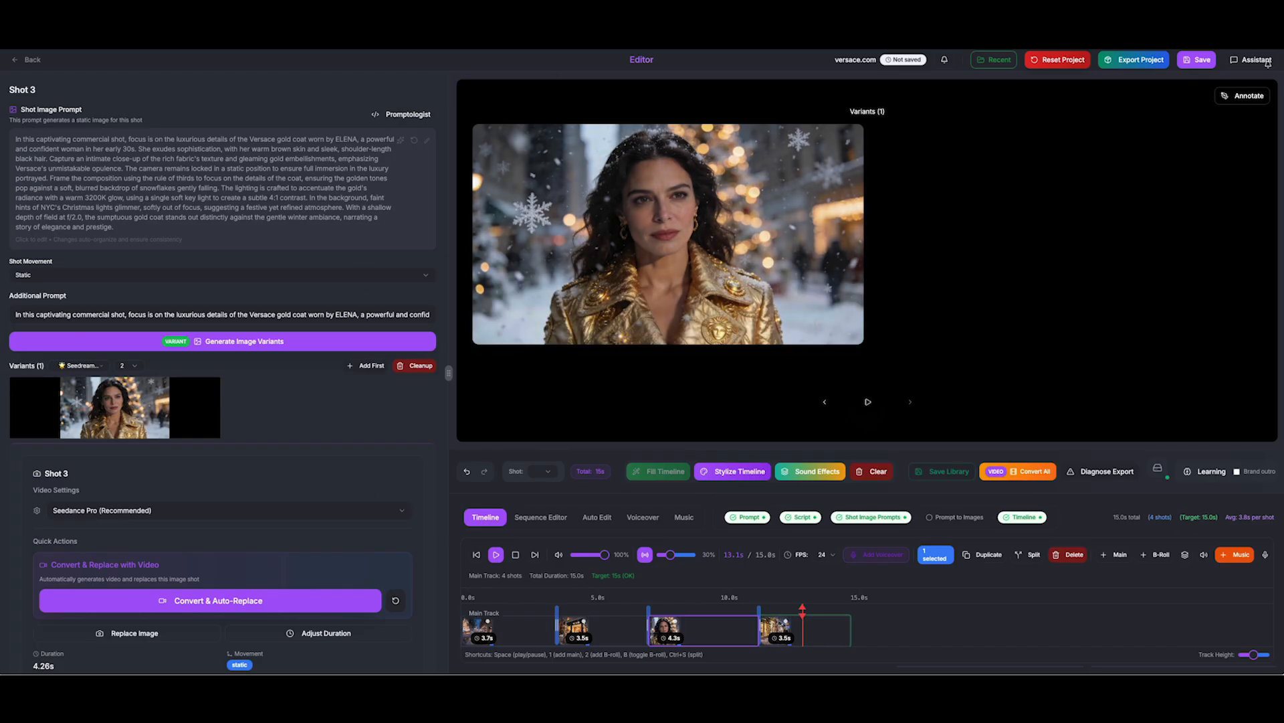
Open Shot 4's image in the Nano Banana editor, enable Character DNA and begin a character profile
{"action": "left_click", "coordinate": [27, 60]}
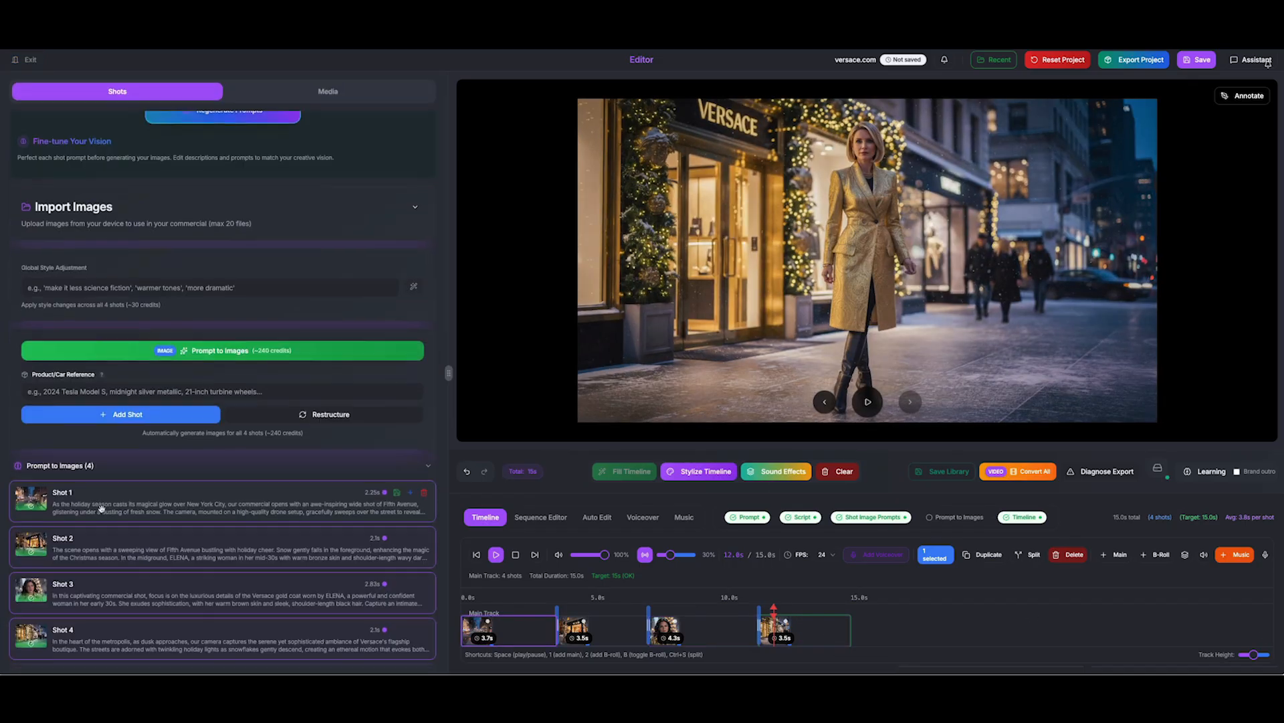
{"action": "left_click", "coordinate": [100, 510]}
{"action": "scroll", "coordinate": [80, 548], "scroll_direction": "down", "scroll_amount": 4}
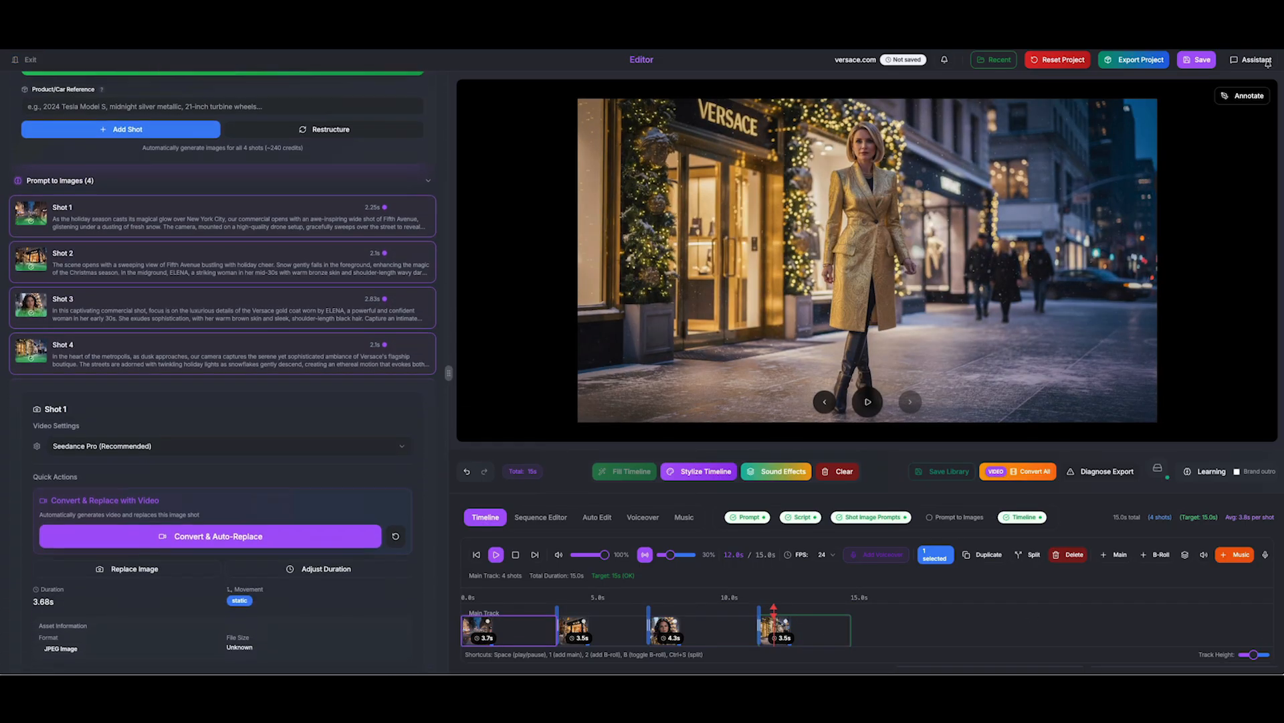
{"action": "left_click", "coordinate": [35, 343]}
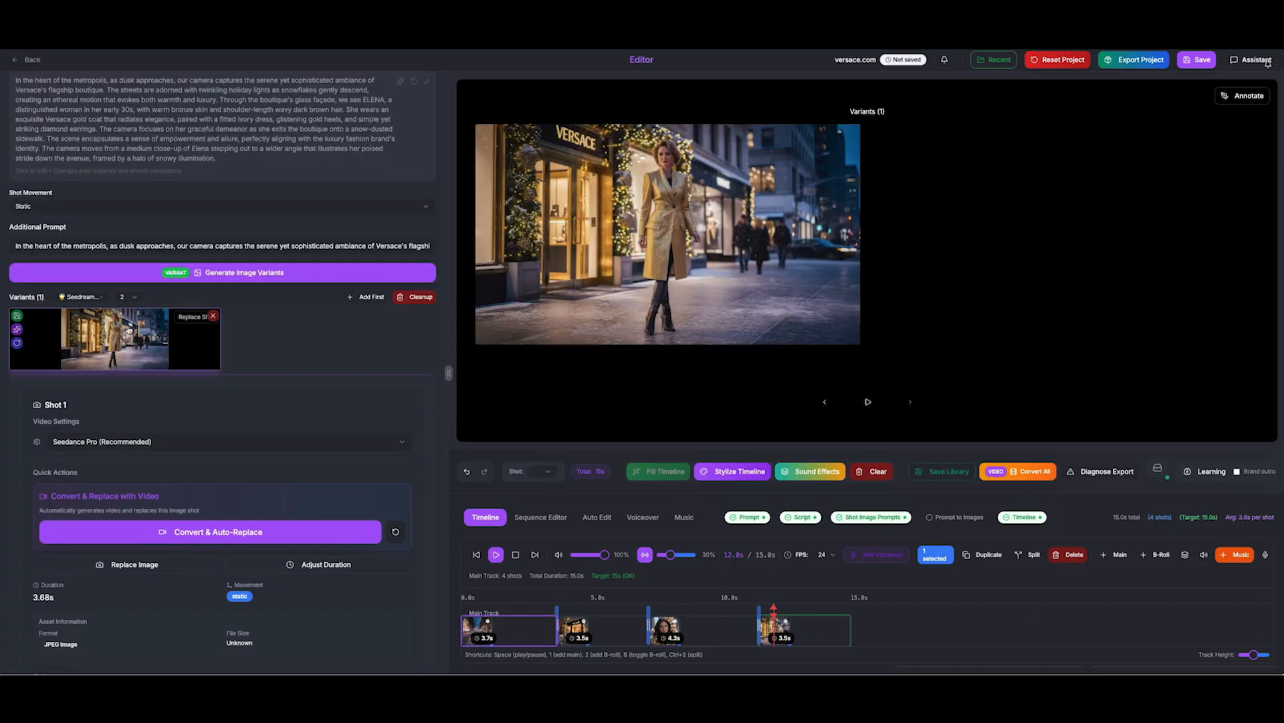
{"action": "left_click", "coordinate": [129, 333]}
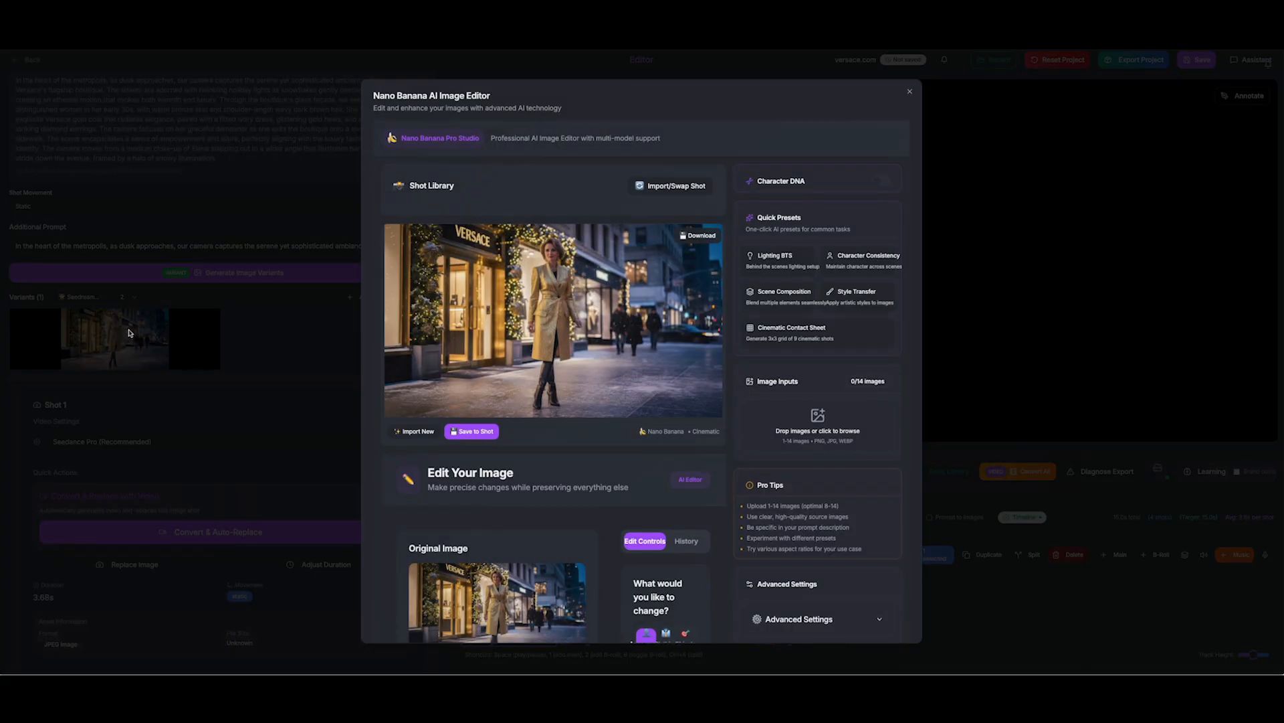
{"action": "left_click", "coordinate": [876, 185]}
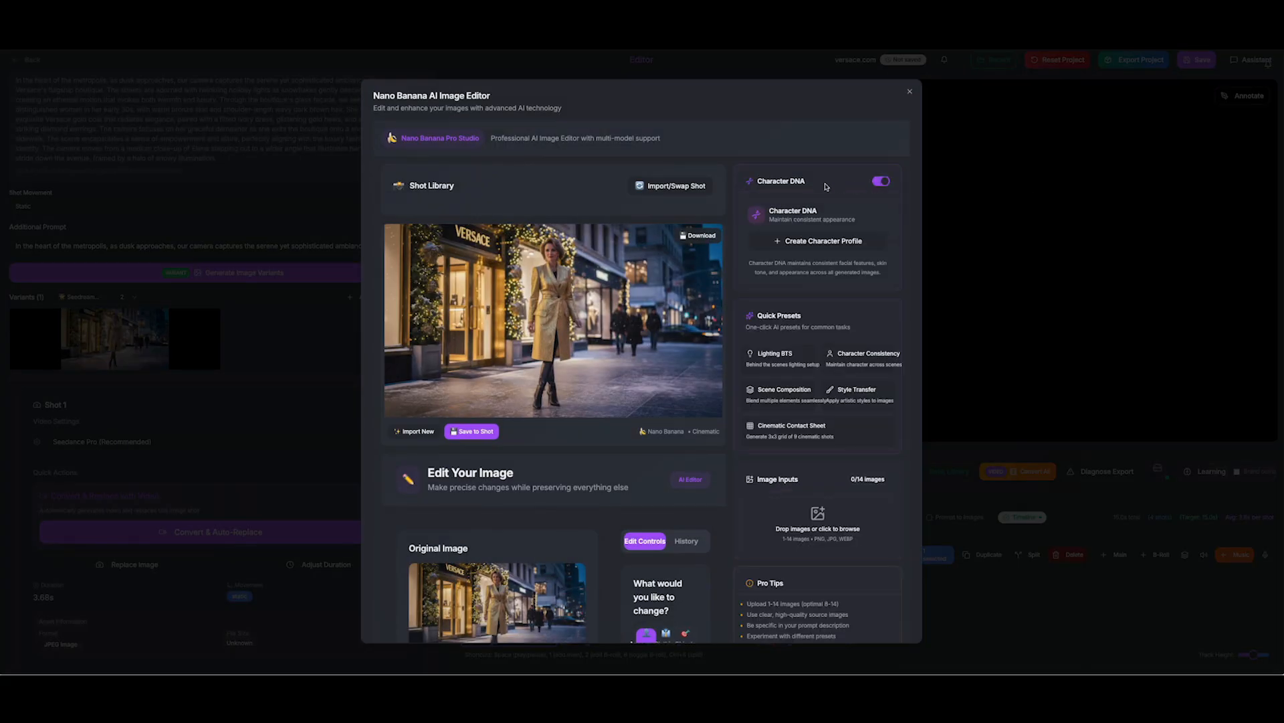
{"action": "left_click", "coordinate": [812, 240]}
Create a character profile named 'Mi' from the nano-banana gold-coat portrait JPG
{"action": "left_click", "coordinate": [632, 281]}
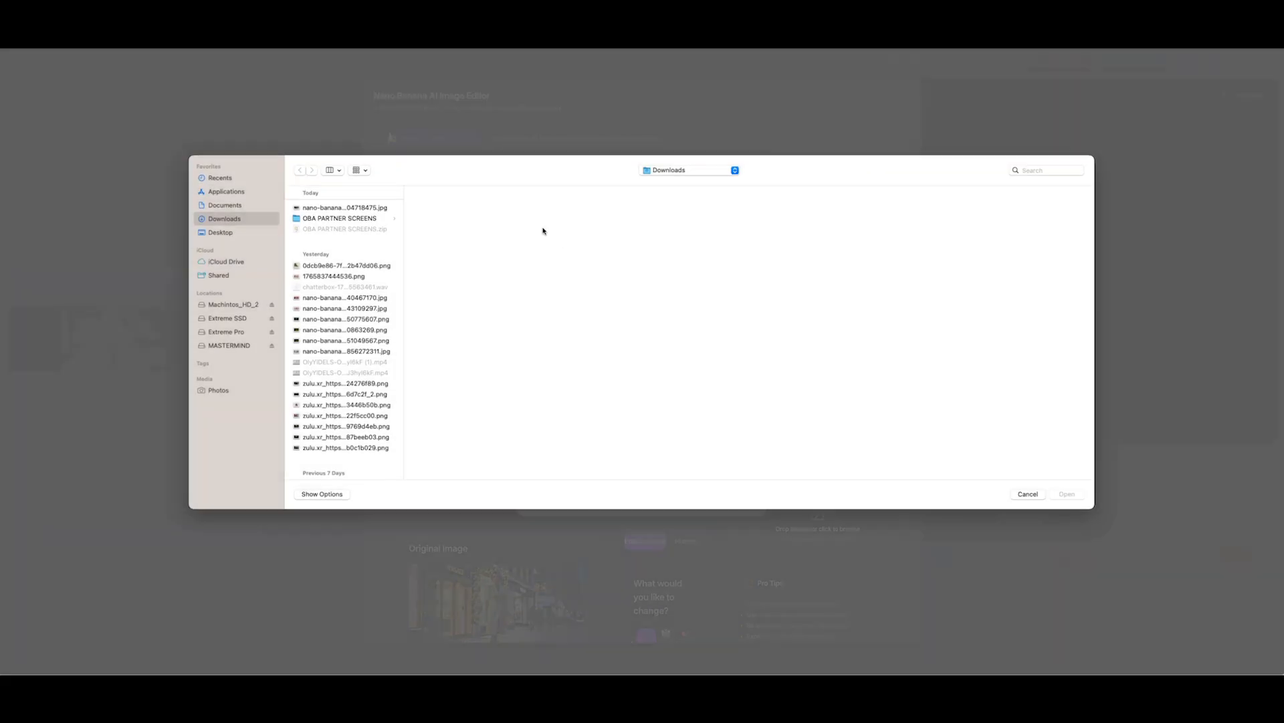
{"action": "left_click", "coordinate": [333, 207]}
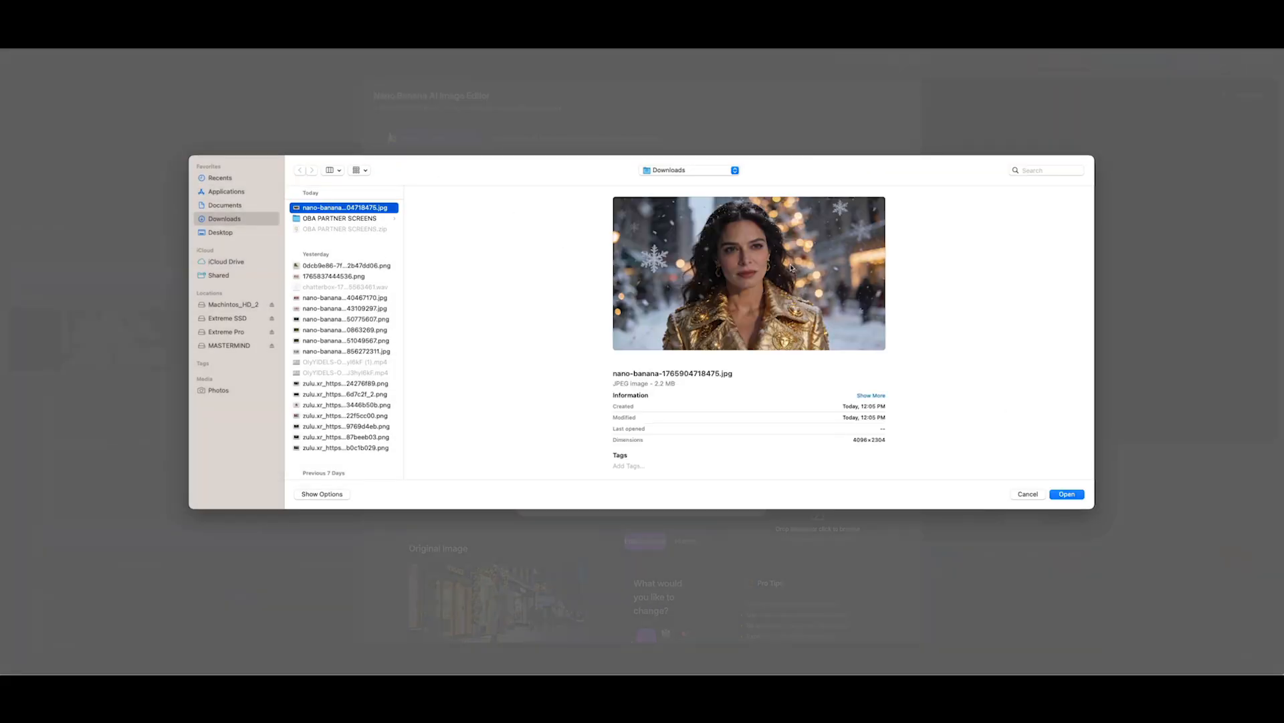
{"action": "left_click", "coordinate": [1074, 496]}
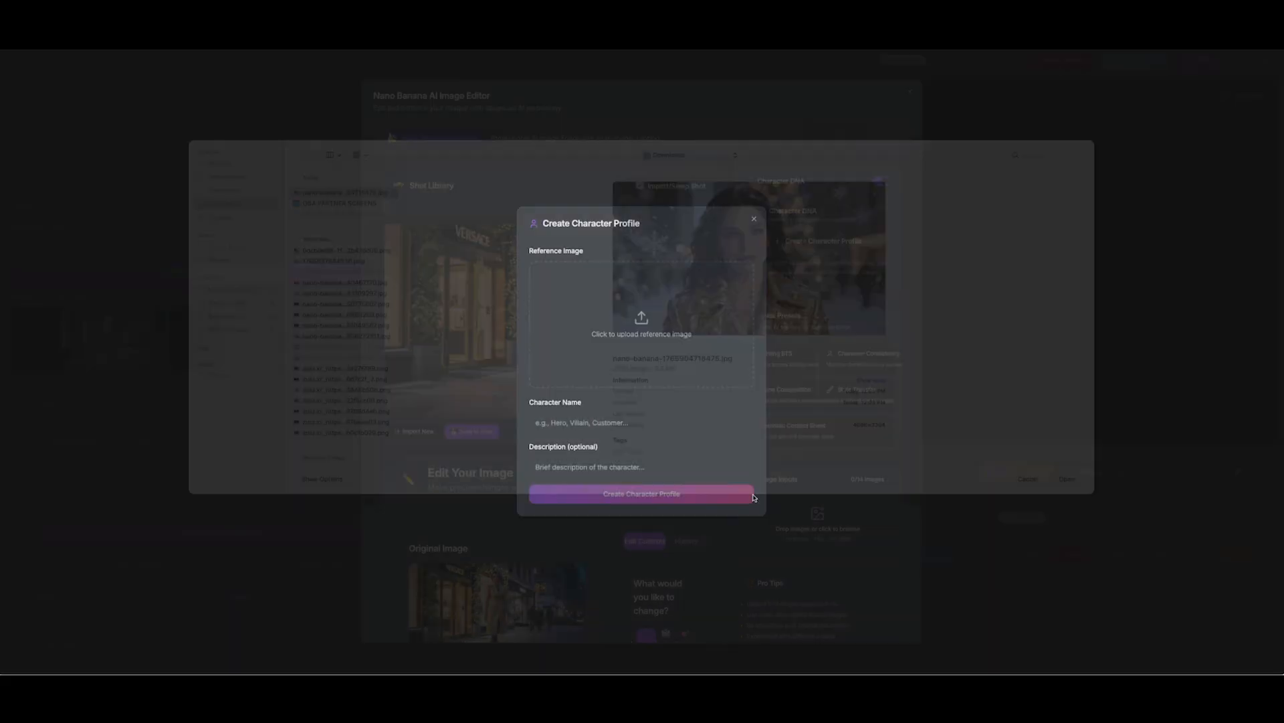
{"action": "left_click", "coordinate": [584, 424]}
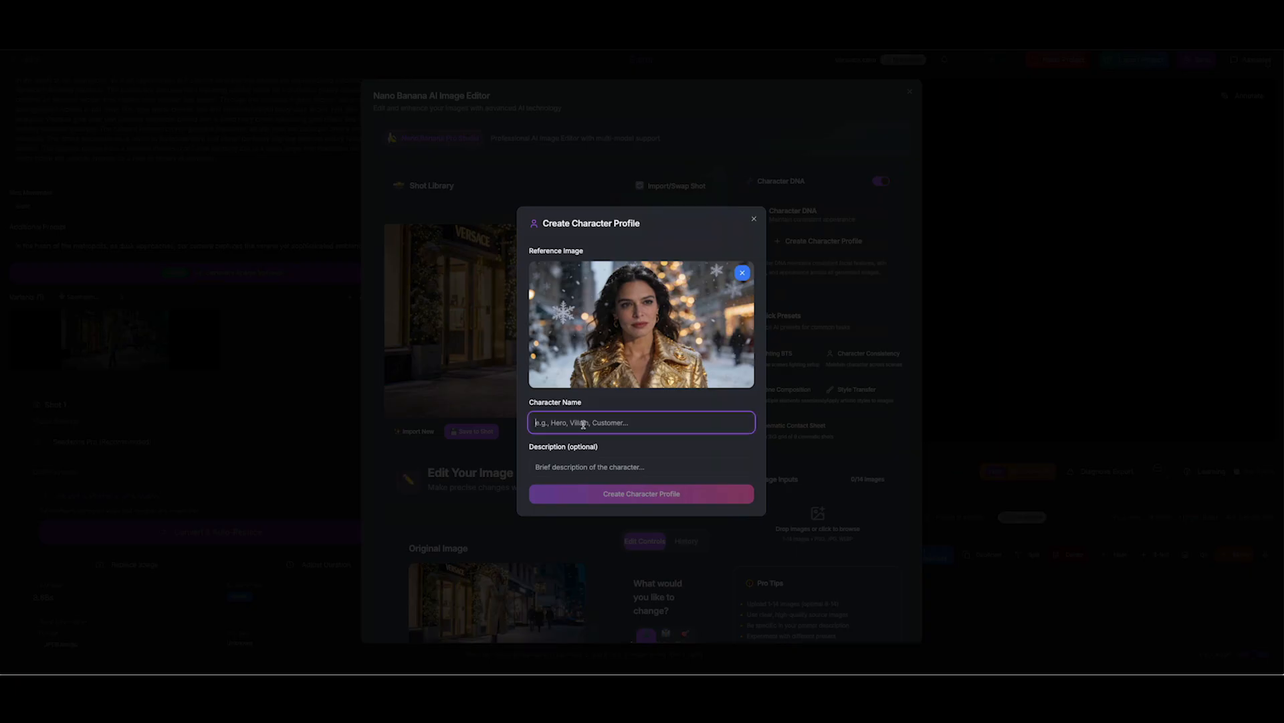
{"action": "type", "text": "Michele"}
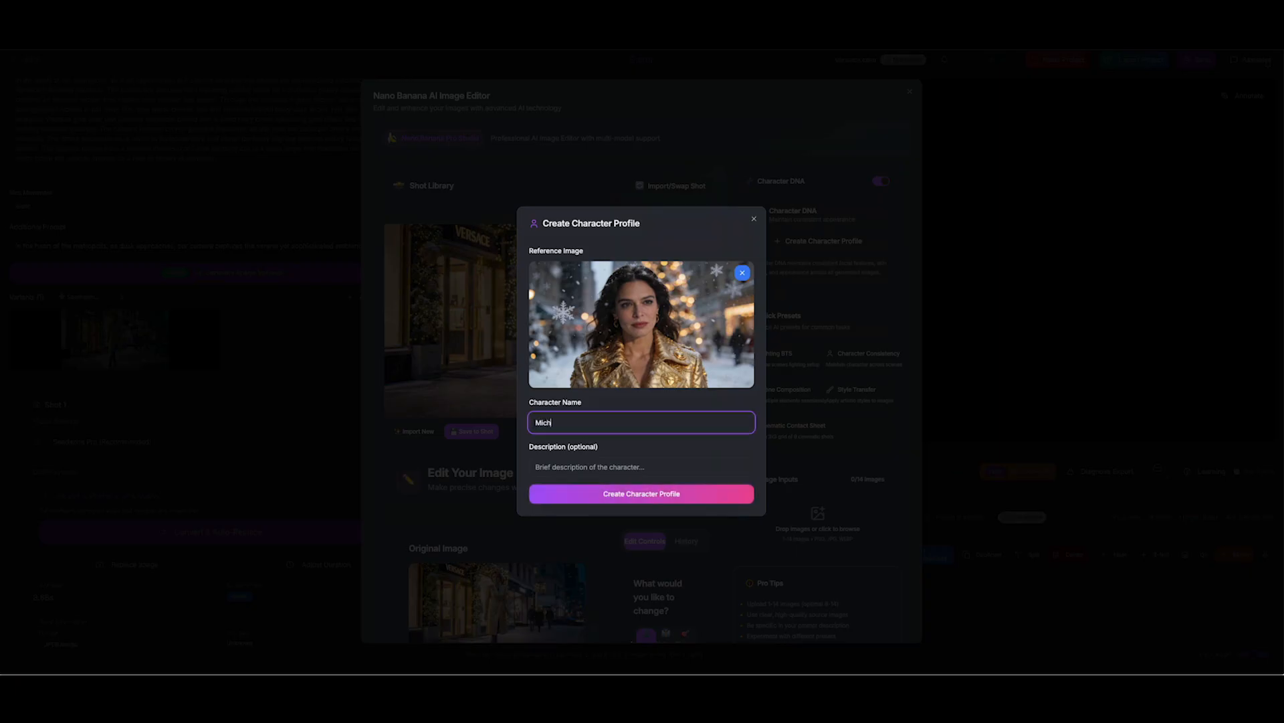
{"action": "left_click", "coordinate": [671, 499]}
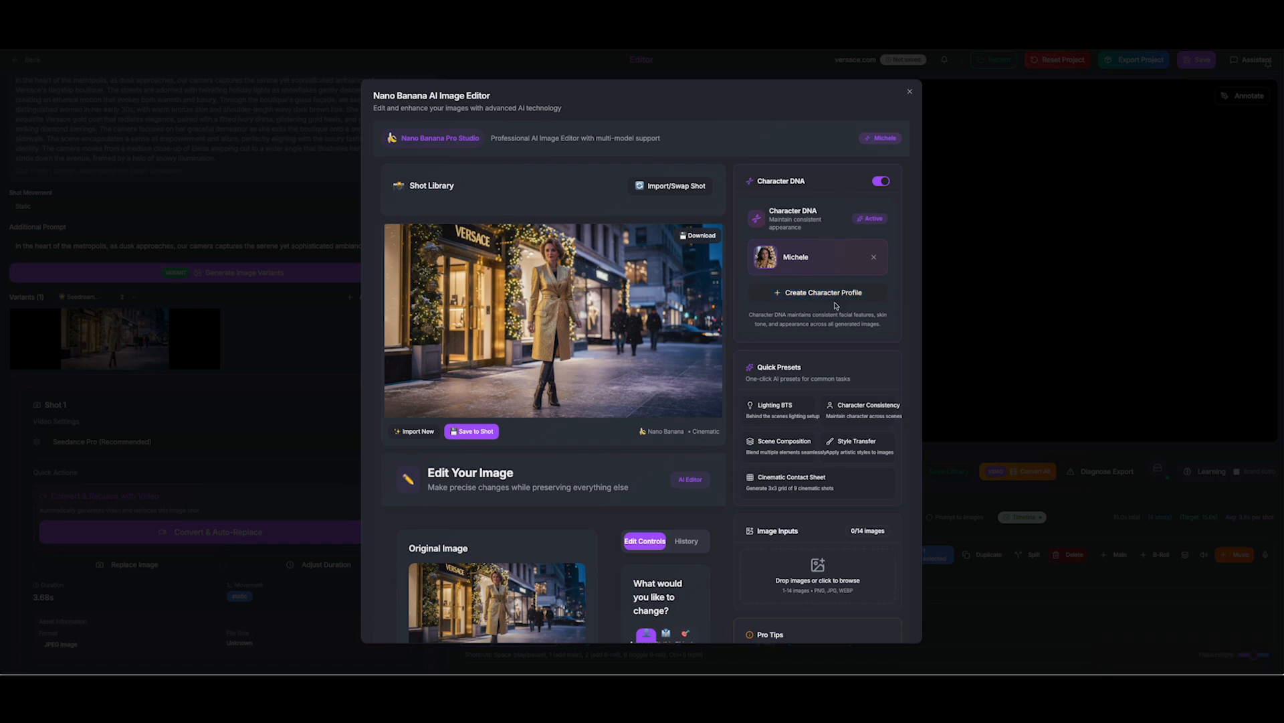
Apply the custom edit 'update the character with the character Profile for M' and save it to the shot
{"action": "scroll", "coordinate": [831, 337], "scroll_direction": "down", "scroll_amount": 2}
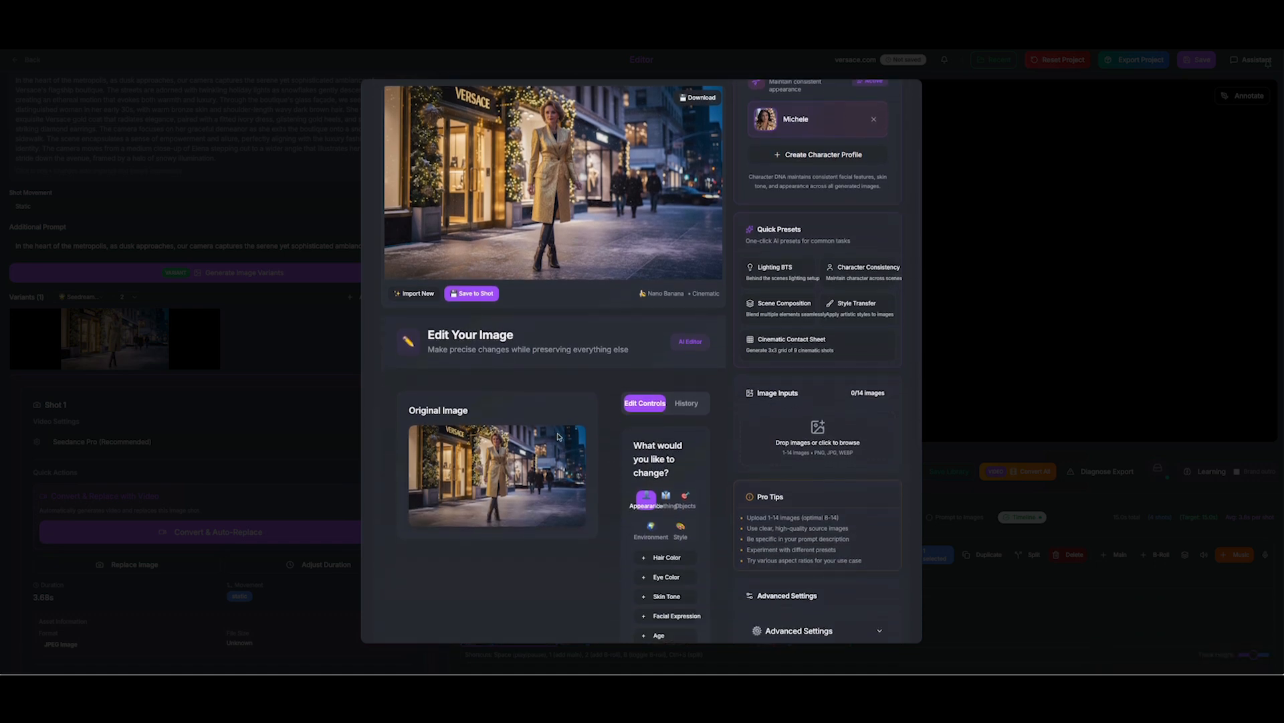
{"action": "scroll", "coordinate": [704, 478], "scroll_direction": "down", "scroll_amount": 5}
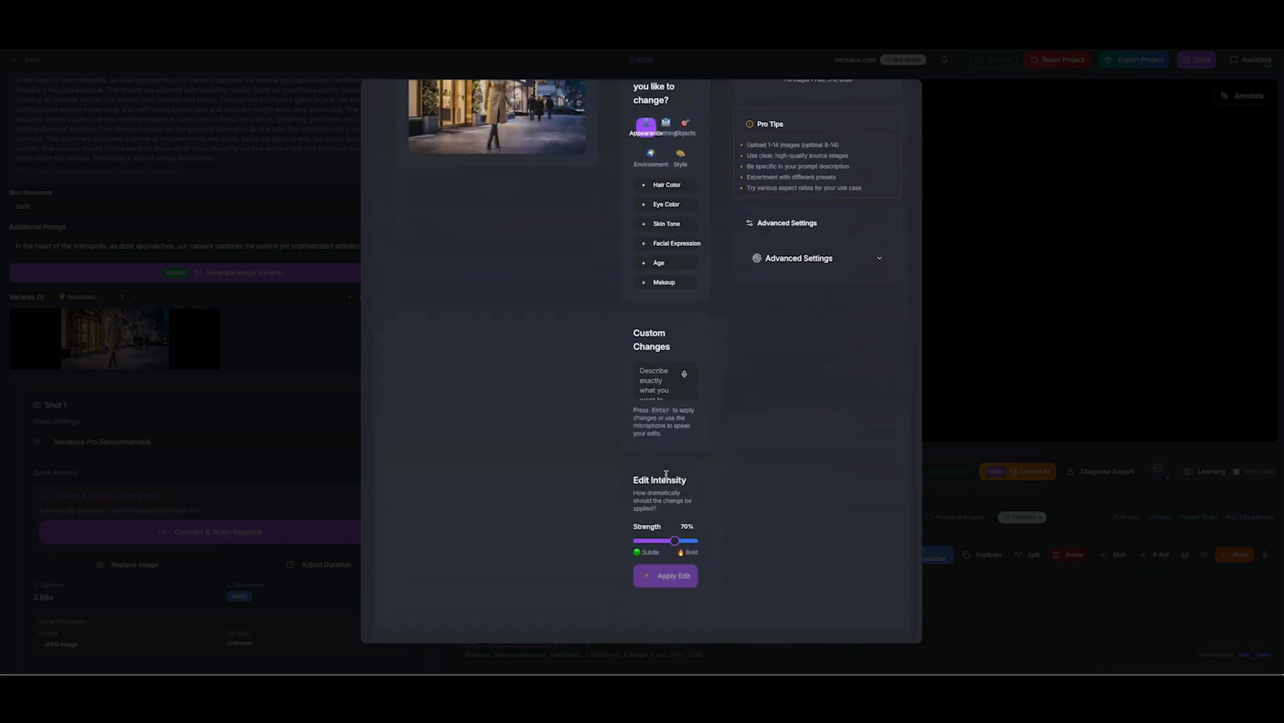
{"action": "left_click", "coordinate": [657, 380]}
{"action": "type", "text": "update the character with the"}
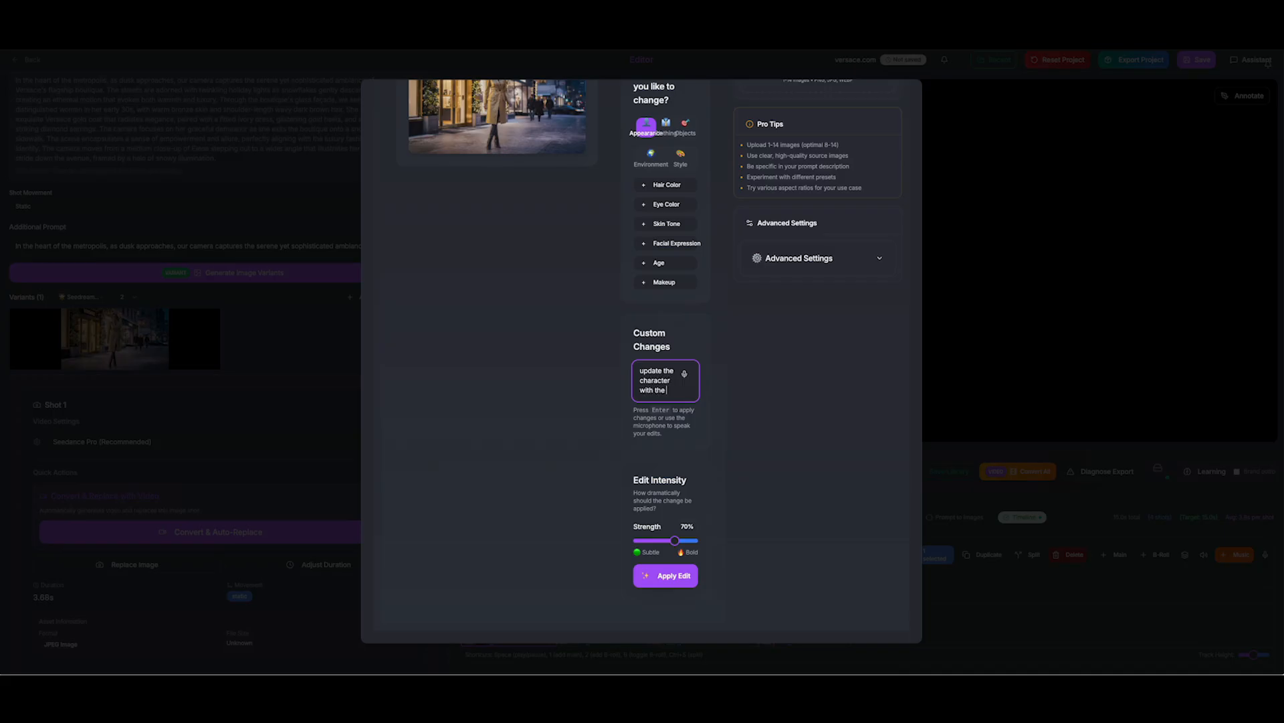
{"action": "type", "text": "cha"}
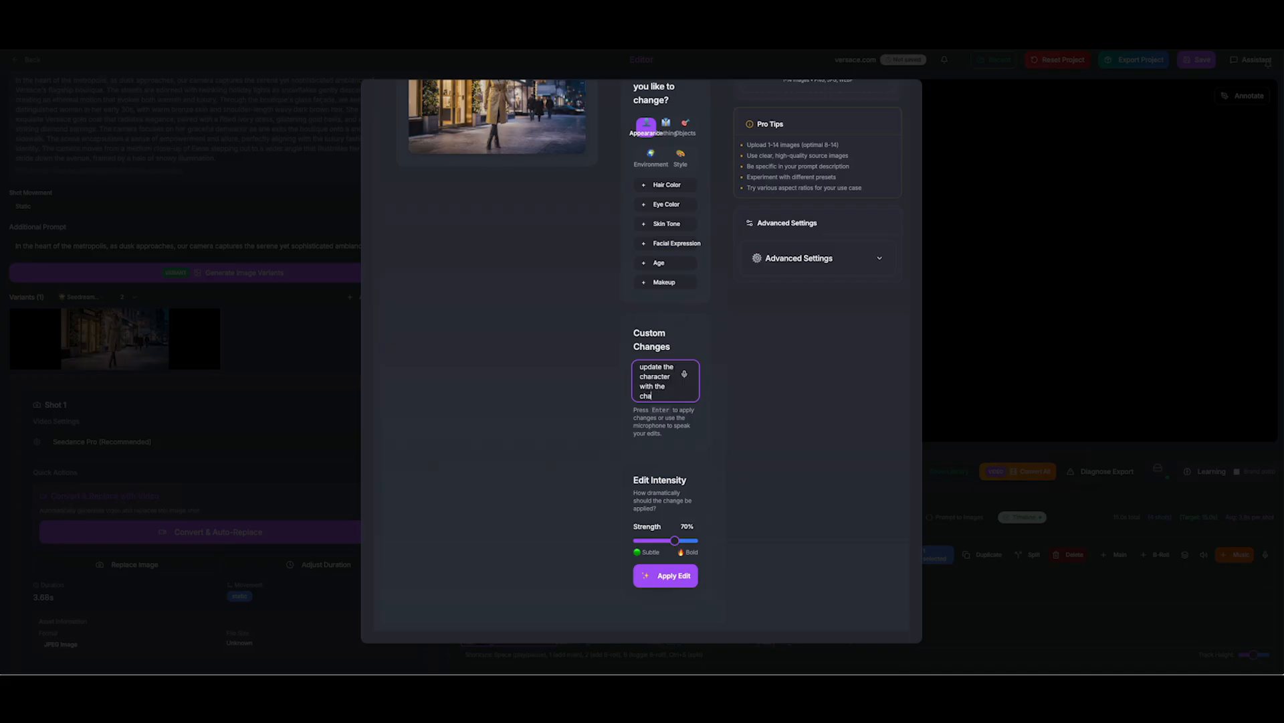
{"action": "type", "text": "racter Profile for Michele."}
{"action": "left_click", "coordinate": [673, 575]}
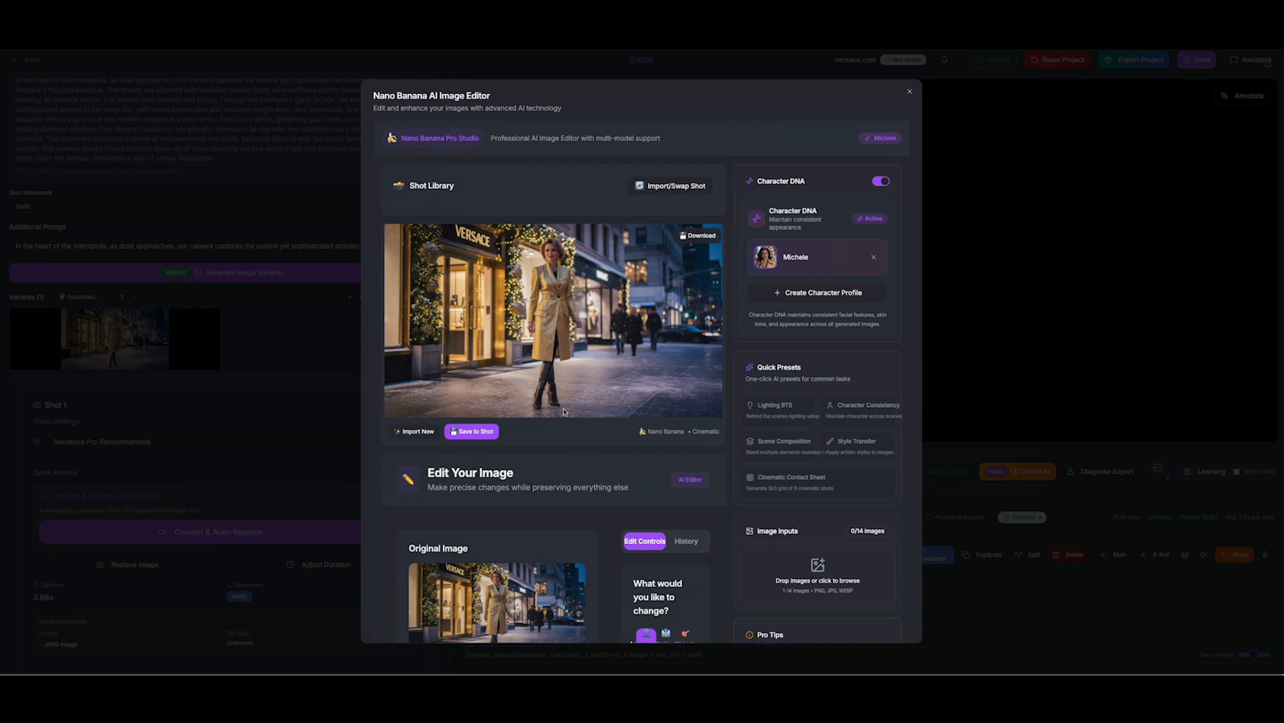
{"action": "left_click", "coordinate": [484, 432]}
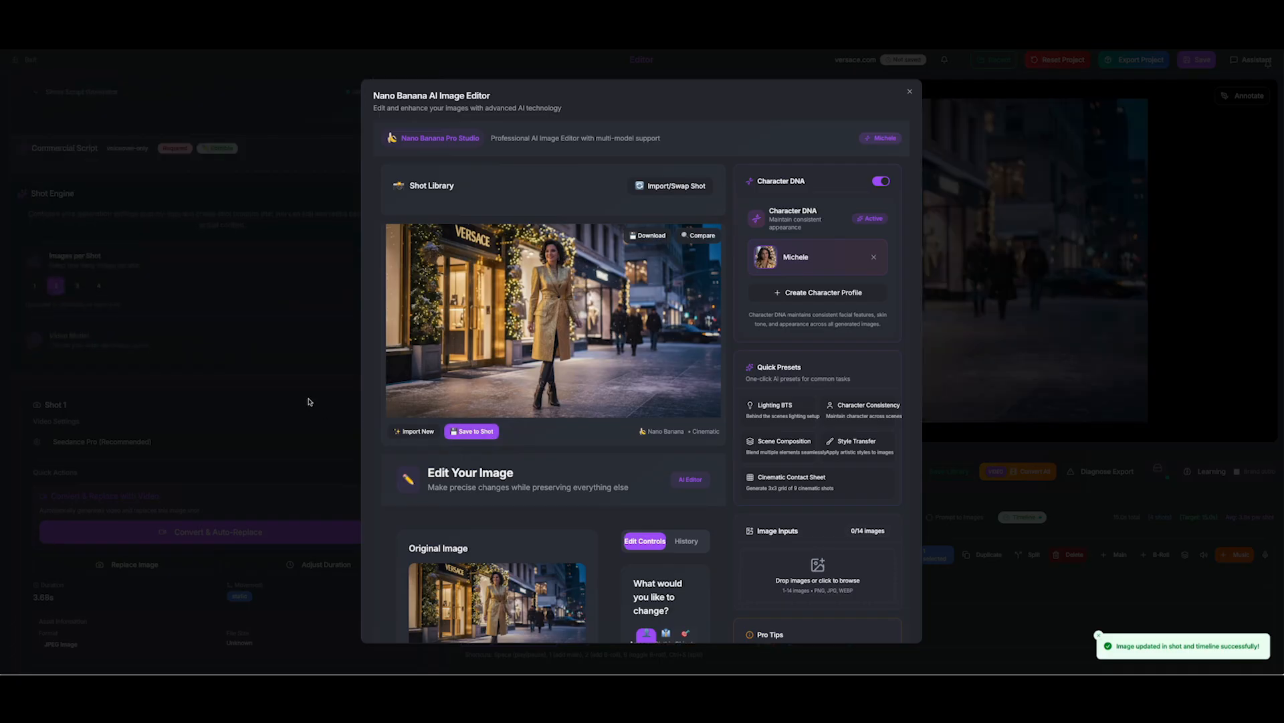
{"action": "left_click", "coordinate": [310, 401]}
Pause the preview, select the third timeline clip and open Shot 3's gold-coat close-up details
{"action": "left_click", "coordinate": [867, 402]}
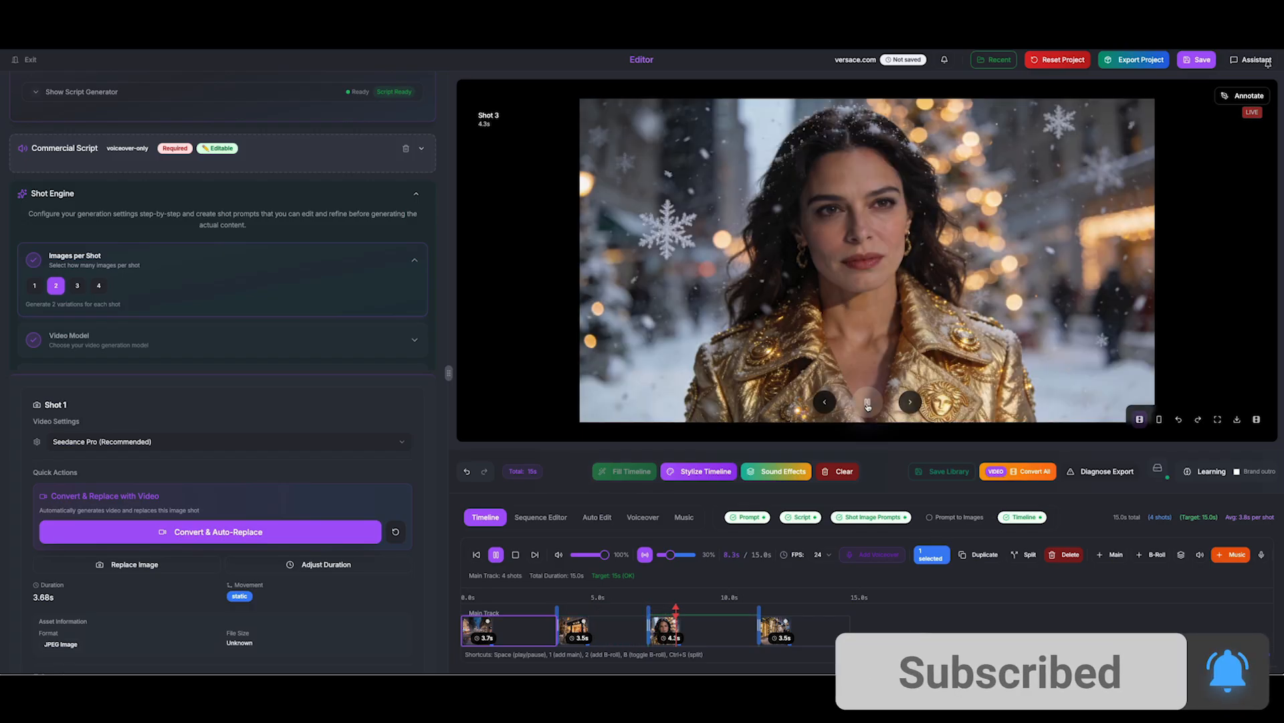
{"action": "left_click", "coordinate": [868, 403]}
{"action": "left_click", "coordinate": [705, 622]}
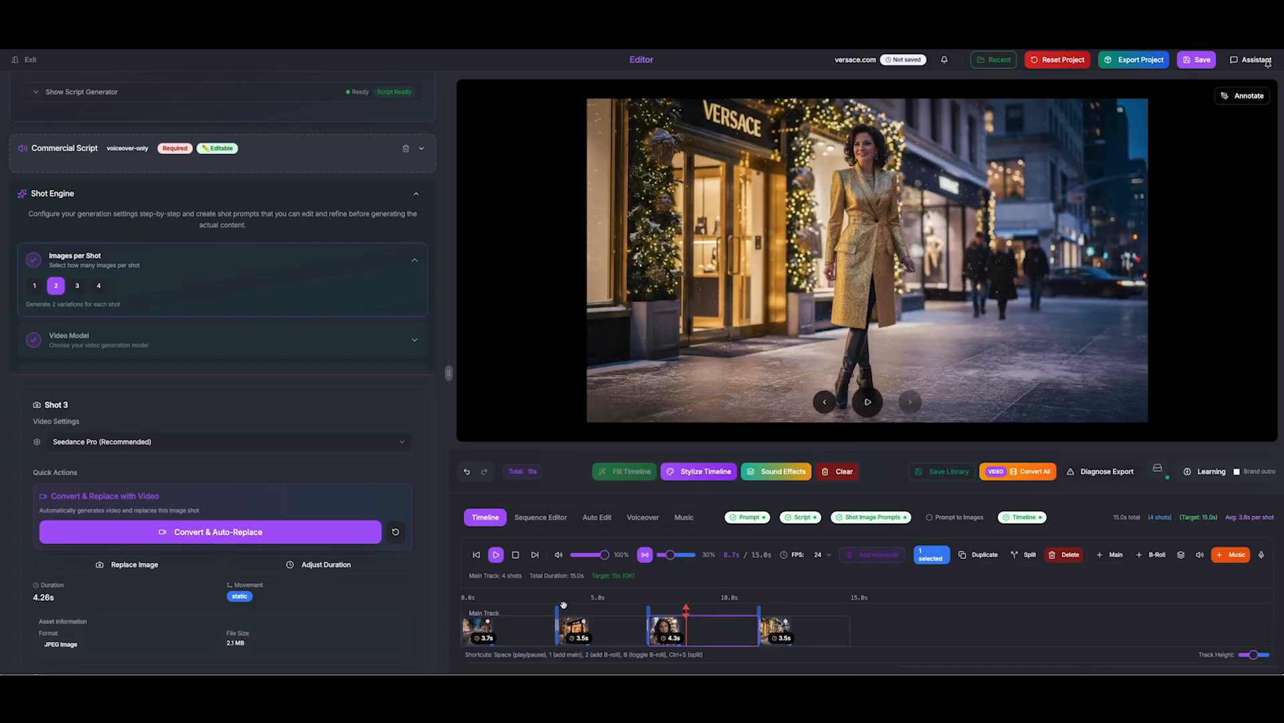
{"action": "scroll", "coordinate": [224, 622], "scroll_direction": "down", "scroll_amount": 4}
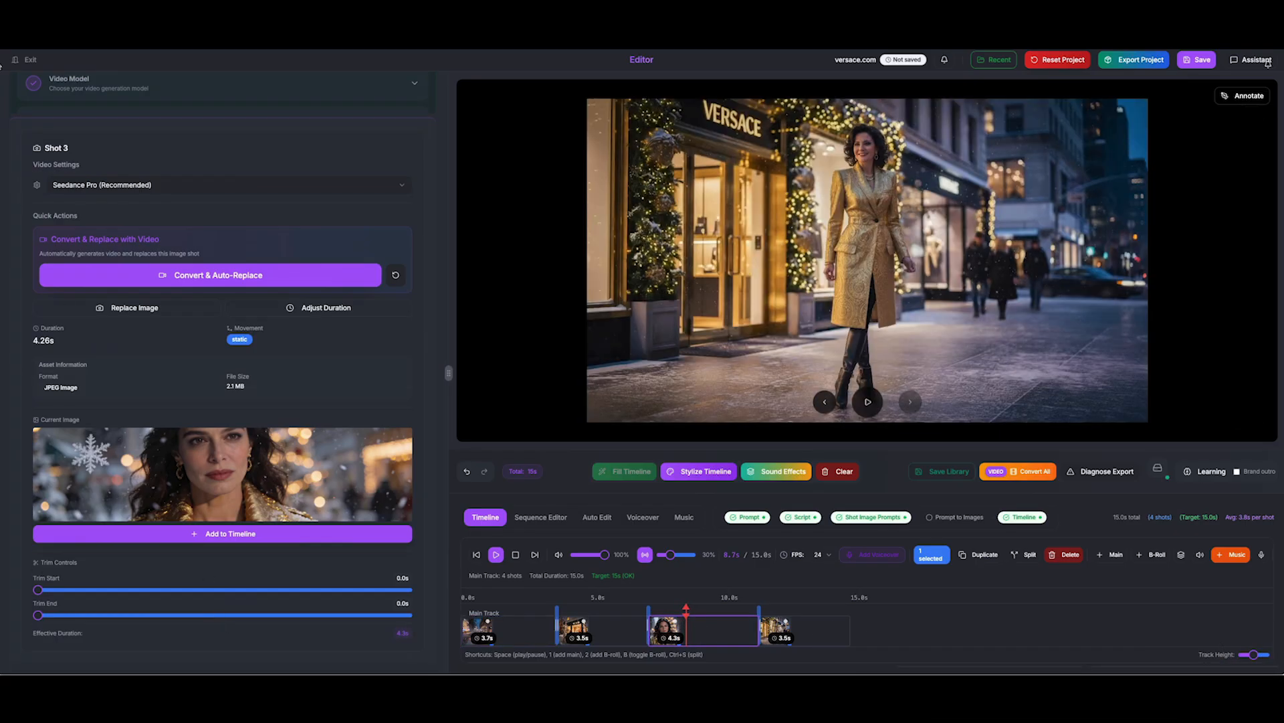
{"action": "scroll", "coordinate": [98, 251], "scroll_direction": "up", "scroll_amount": 9}
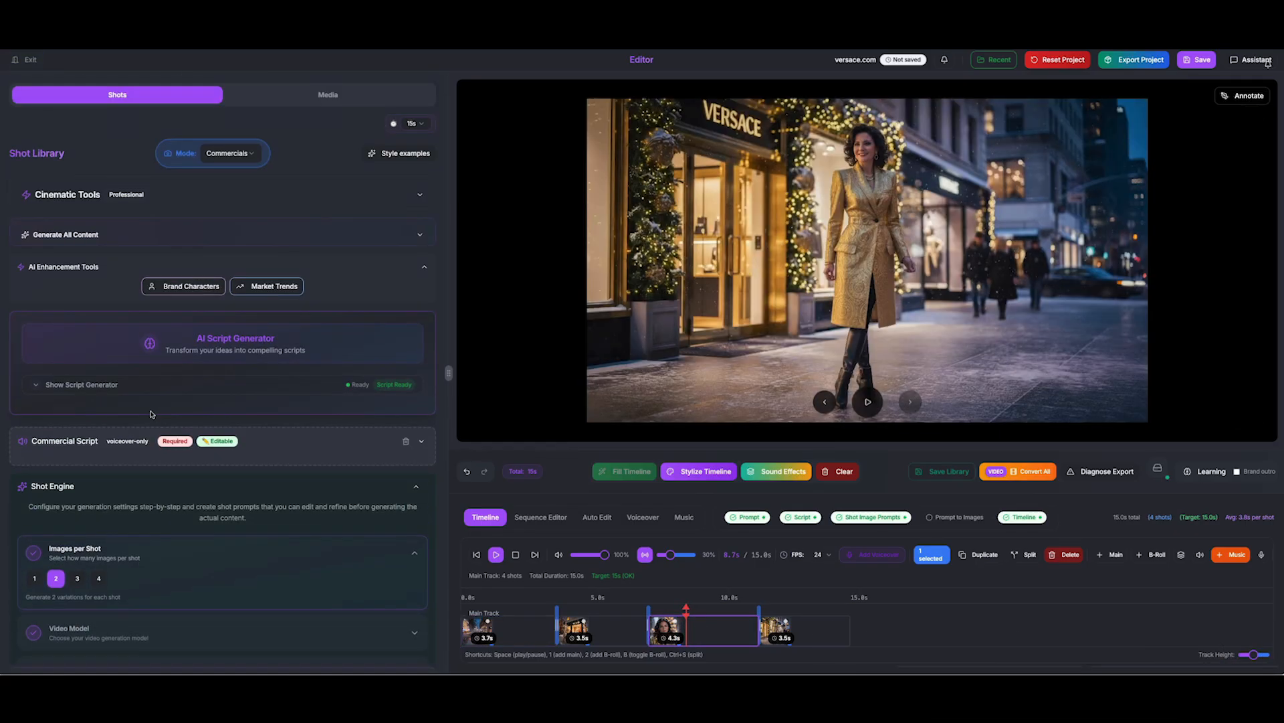
{"action": "scroll", "coordinate": [153, 414], "scroll_direction": "down", "scroll_amount": 10}
{"action": "scroll", "coordinate": [152, 414], "scroll_direction": "down", "scroll_amount": 1}
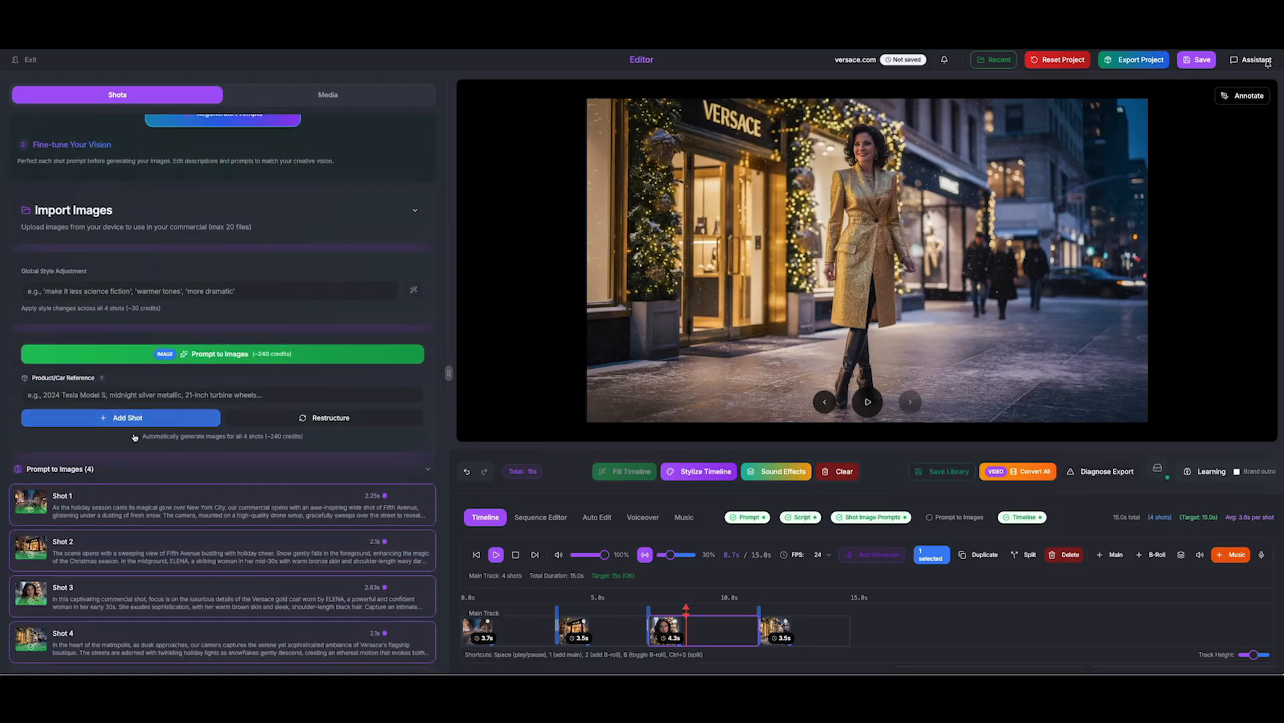
{"action": "left_click", "coordinate": [41, 592]}
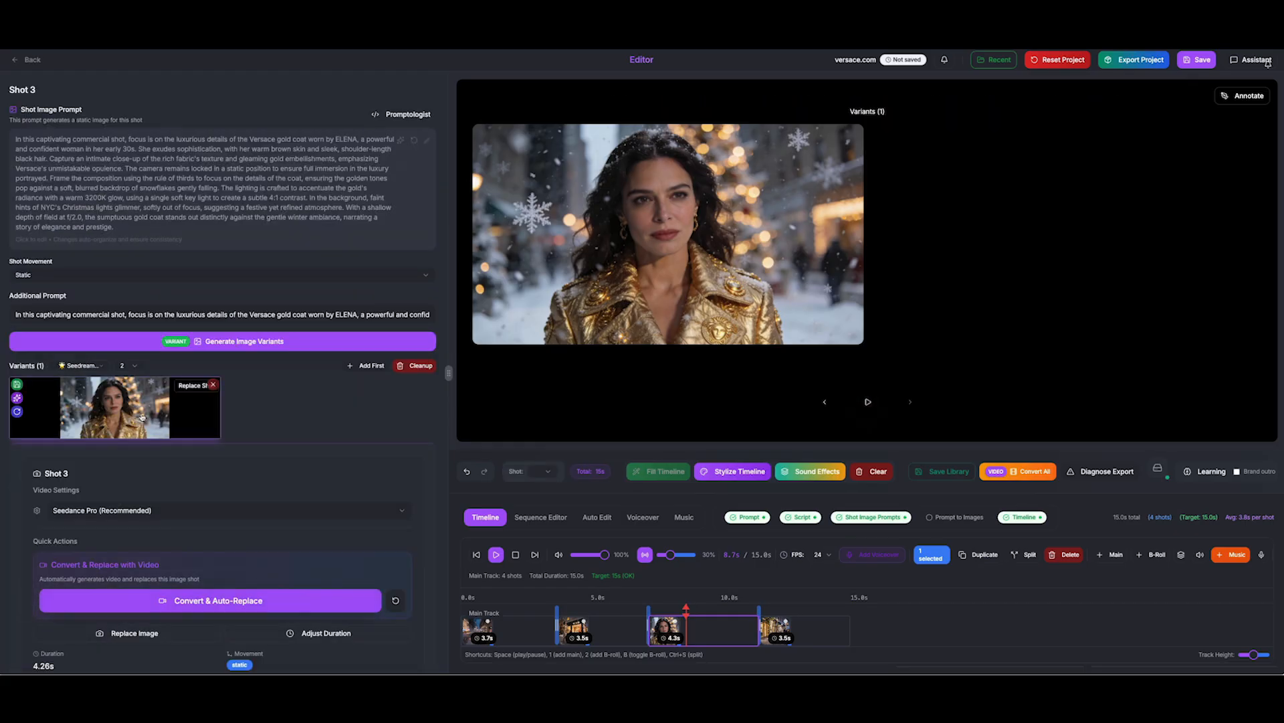
{"action": "left_click", "coordinate": [140, 414]}
{"action": "left_click", "coordinate": [815, 331]}
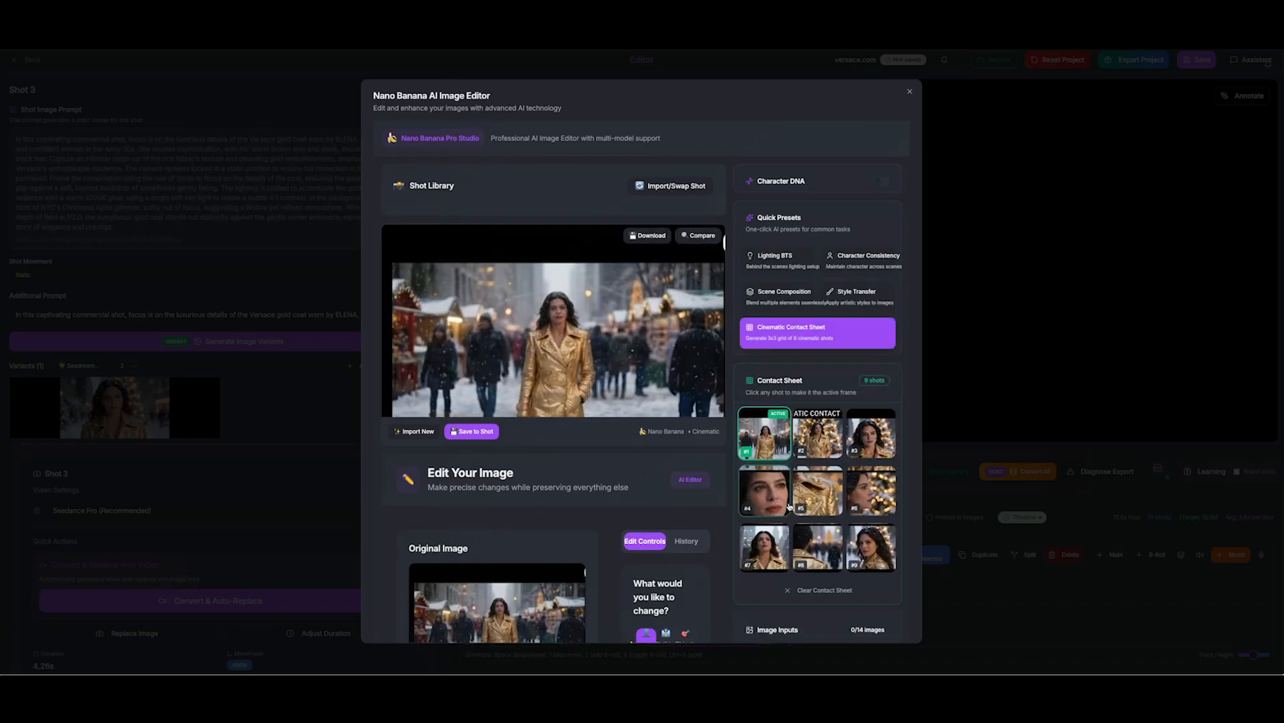
{"action": "scroll", "coordinate": [655, 493], "scroll_direction": "down", "scroll_amount": 2}
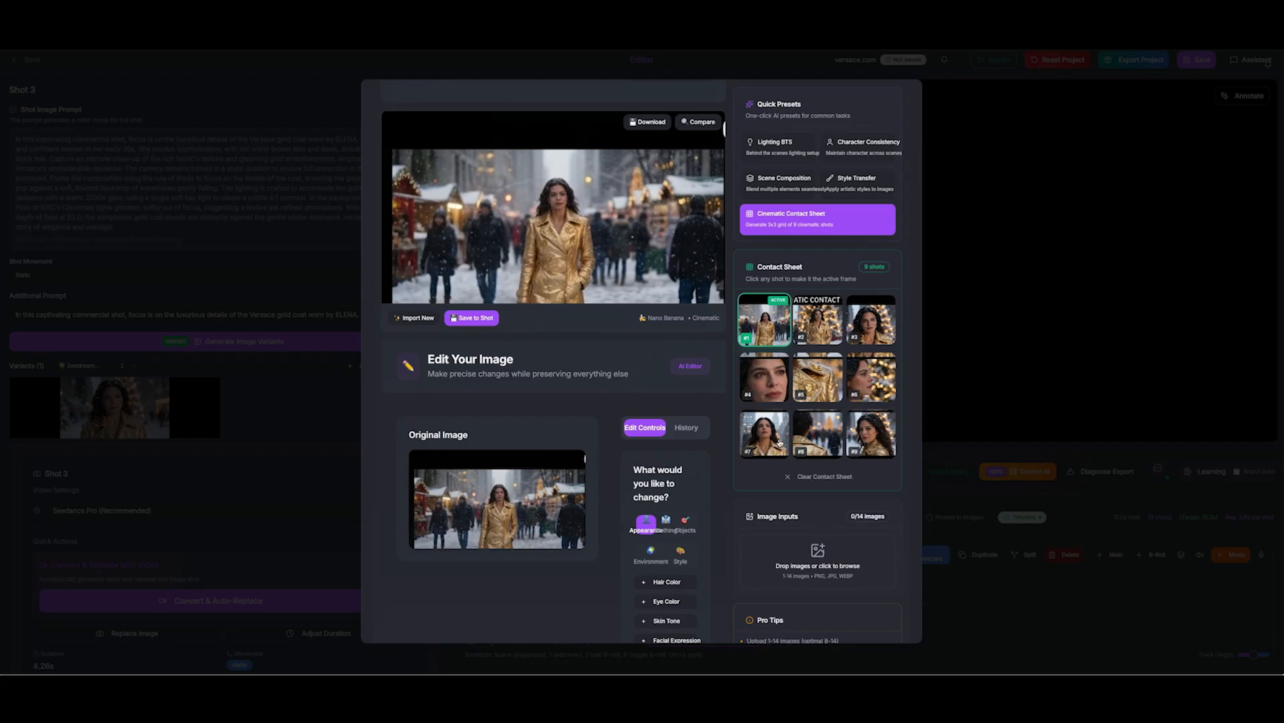
{"action": "left_click", "coordinate": [814, 384]}
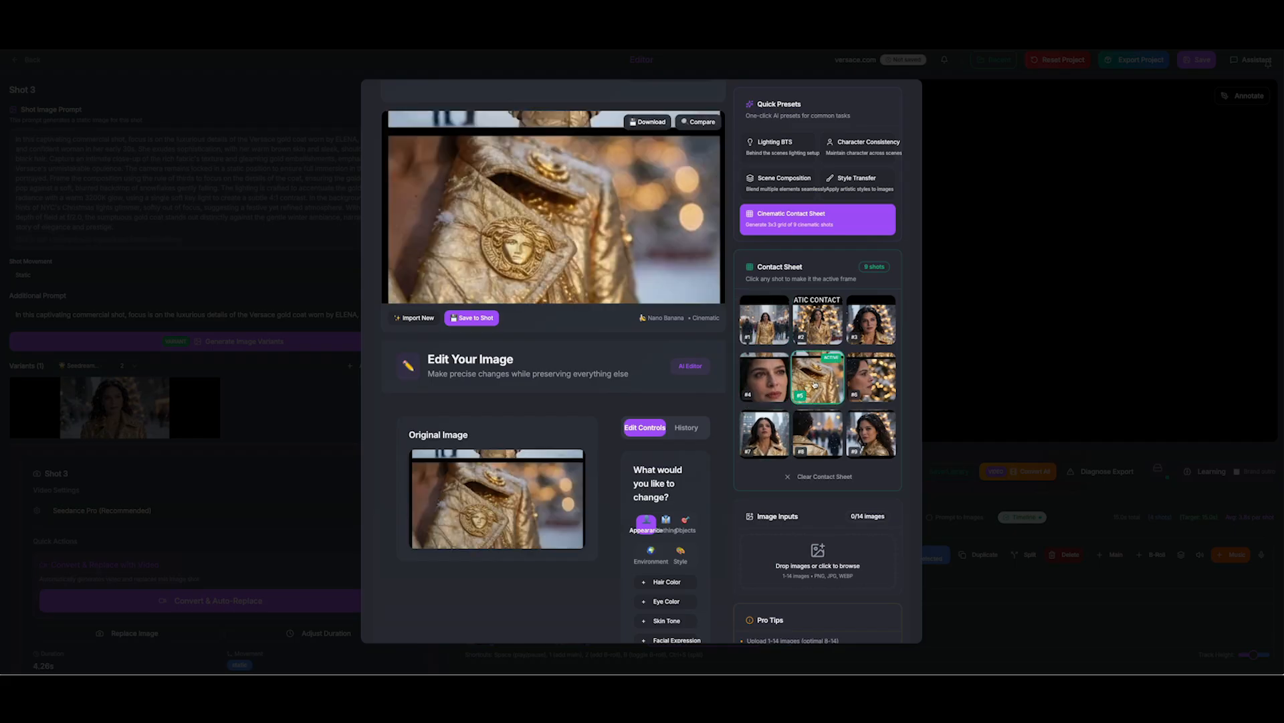
{"action": "left_click", "coordinate": [834, 341]}
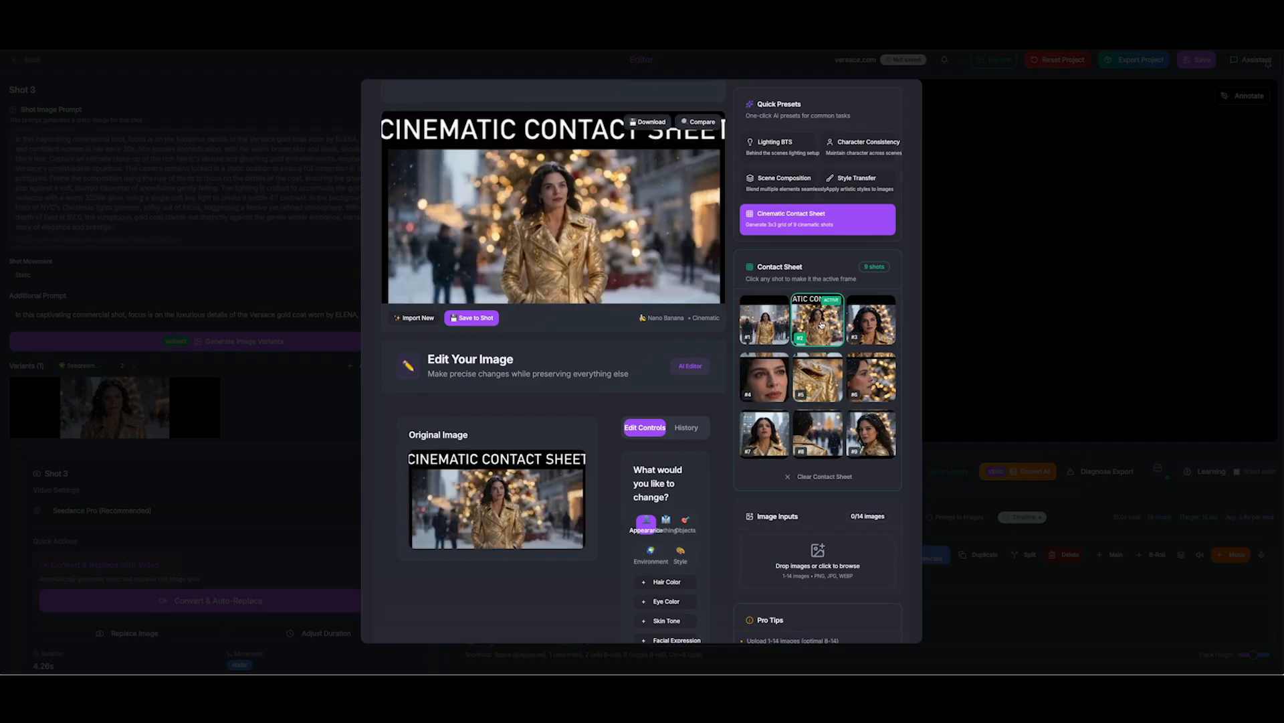
{"action": "left_click", "coordinate": [879, 323]}
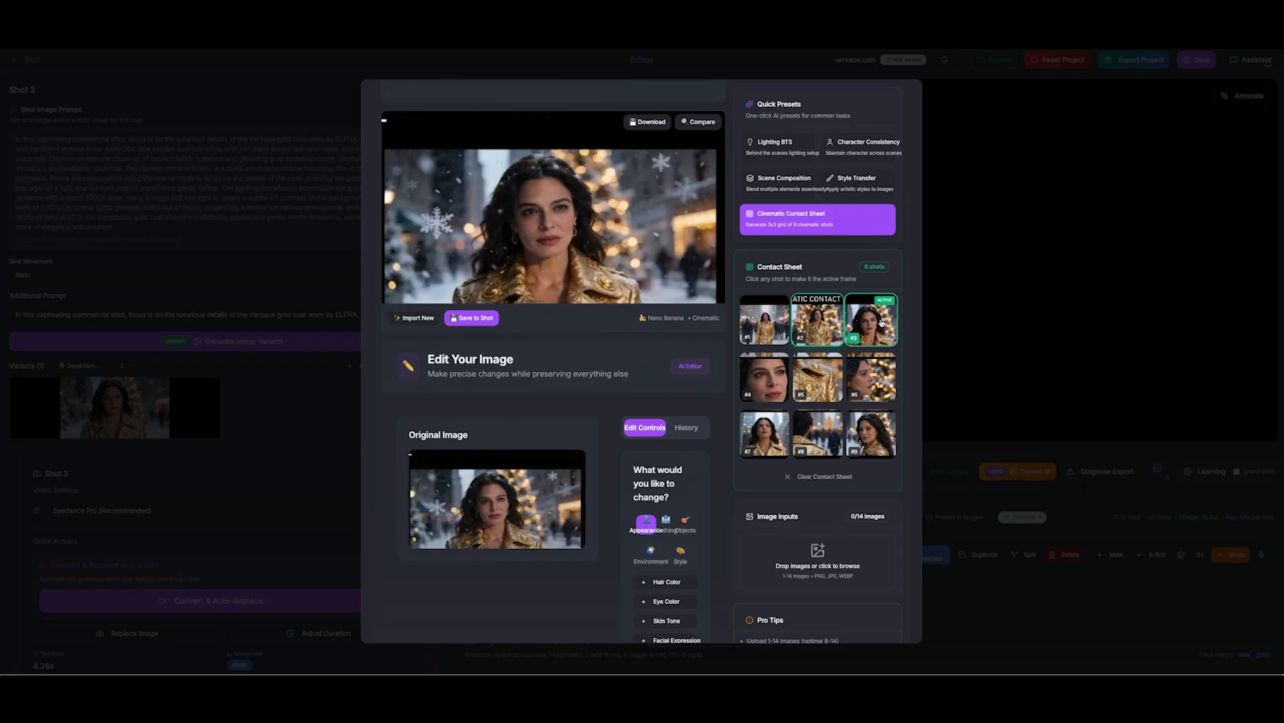
{"action": "left_click", "coordinate": [872, 393]}
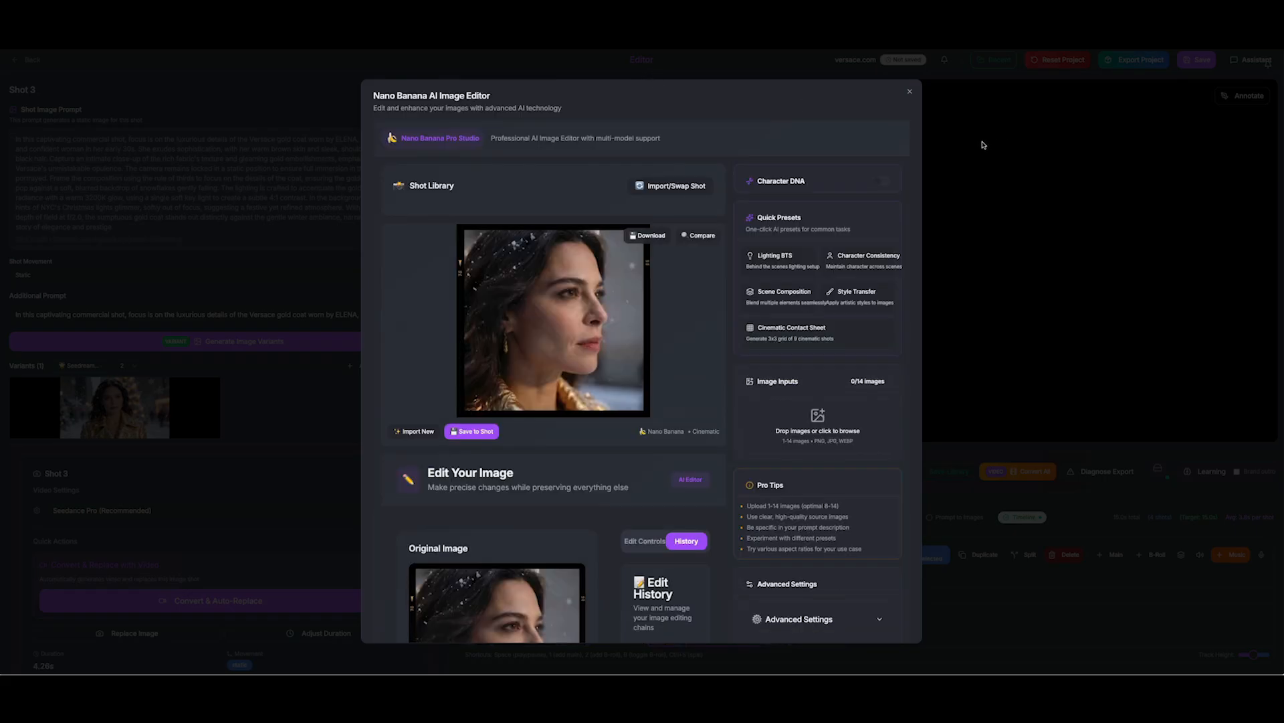
{"action": "left_click", "coordinate": [984, 144]}
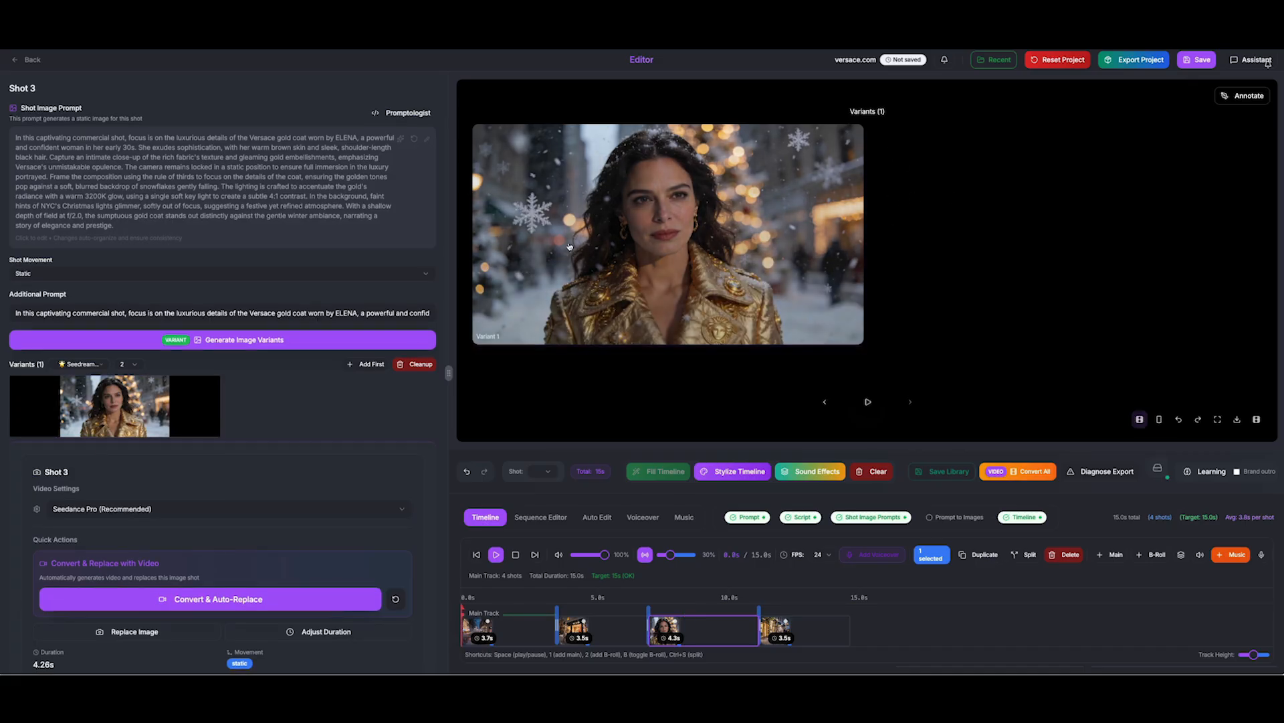
Return to the shot library and play the 15-second commercial from the start
{"action": "scroll", "coordinate": [194, 214], "scroll_direction": "down", "scroll_amount": 1}
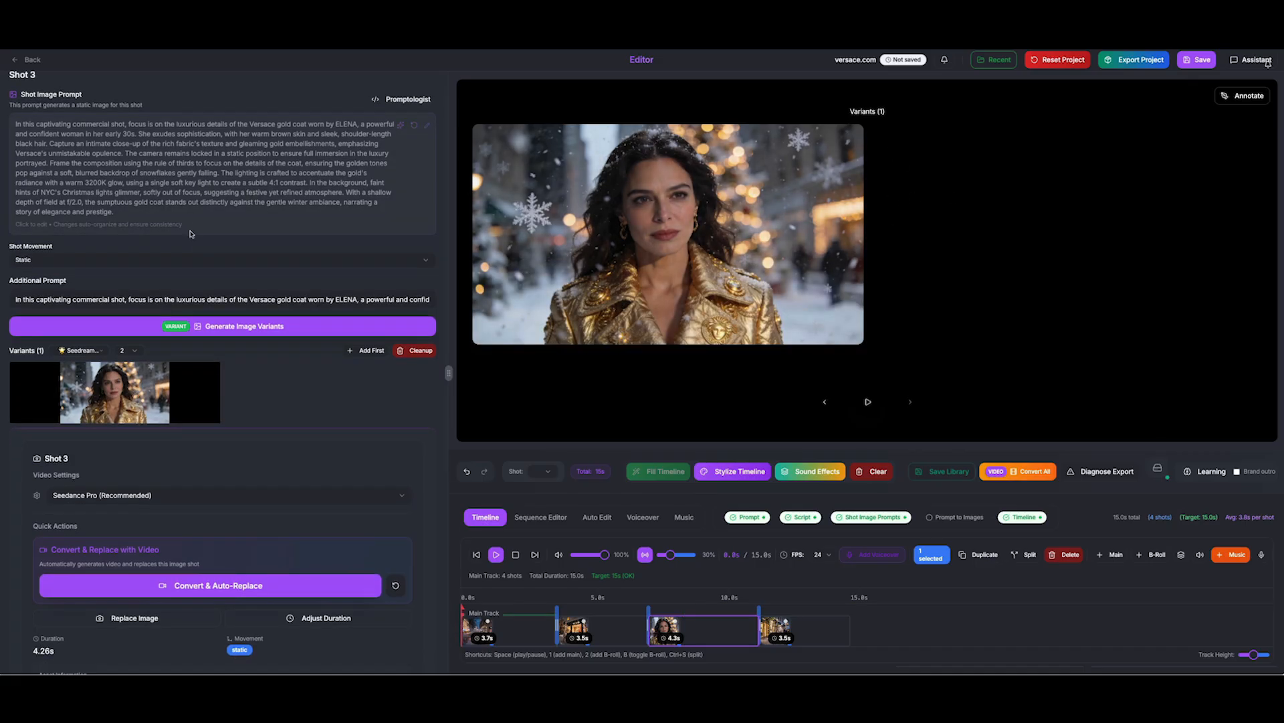
{"action": "scroll", "coordinate": [176, 336], "scroll_direction": "up", "scroll_amount": 1}
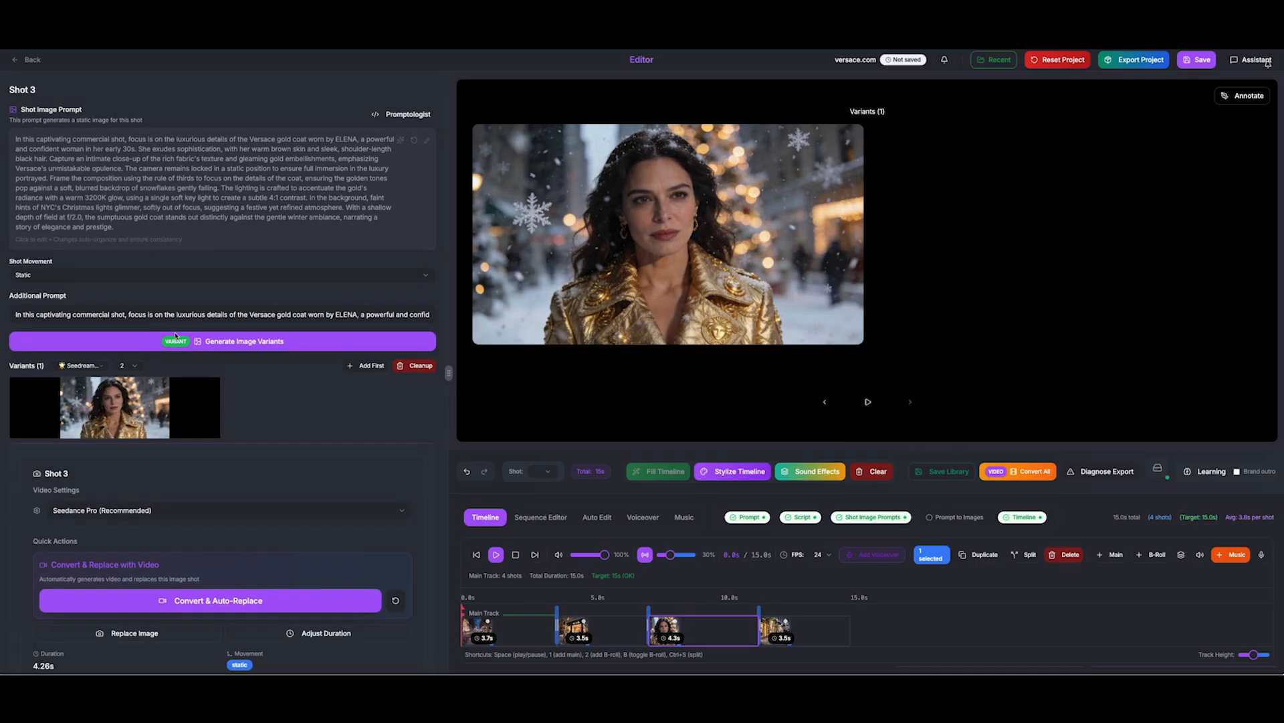
{"action": "left_click", "coordinate": [28, 61]}
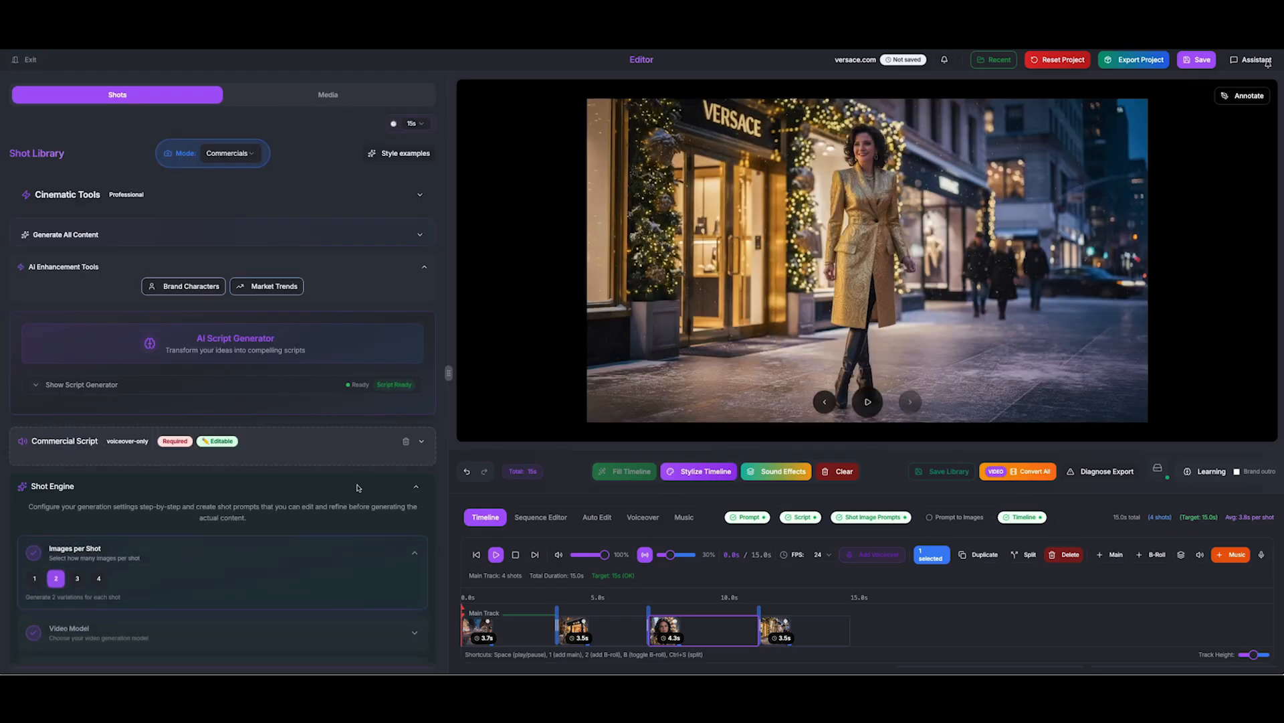
{"action": "left_click", "coordinate": [867, 402]}
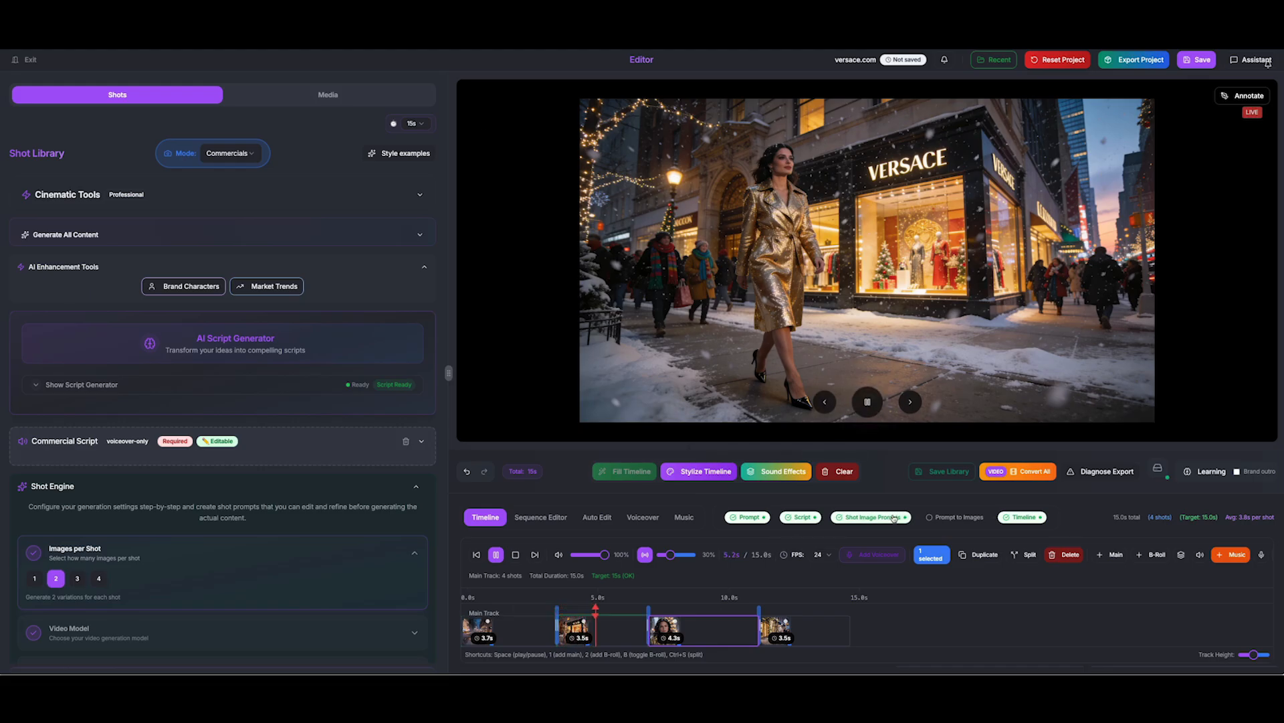
Pause the preview and run Convert All on the timeline's image shots
{"action": "left_click", "coordinate": [870, 400]}
{"action": "left_click", "coordinate": [1034, 473]}
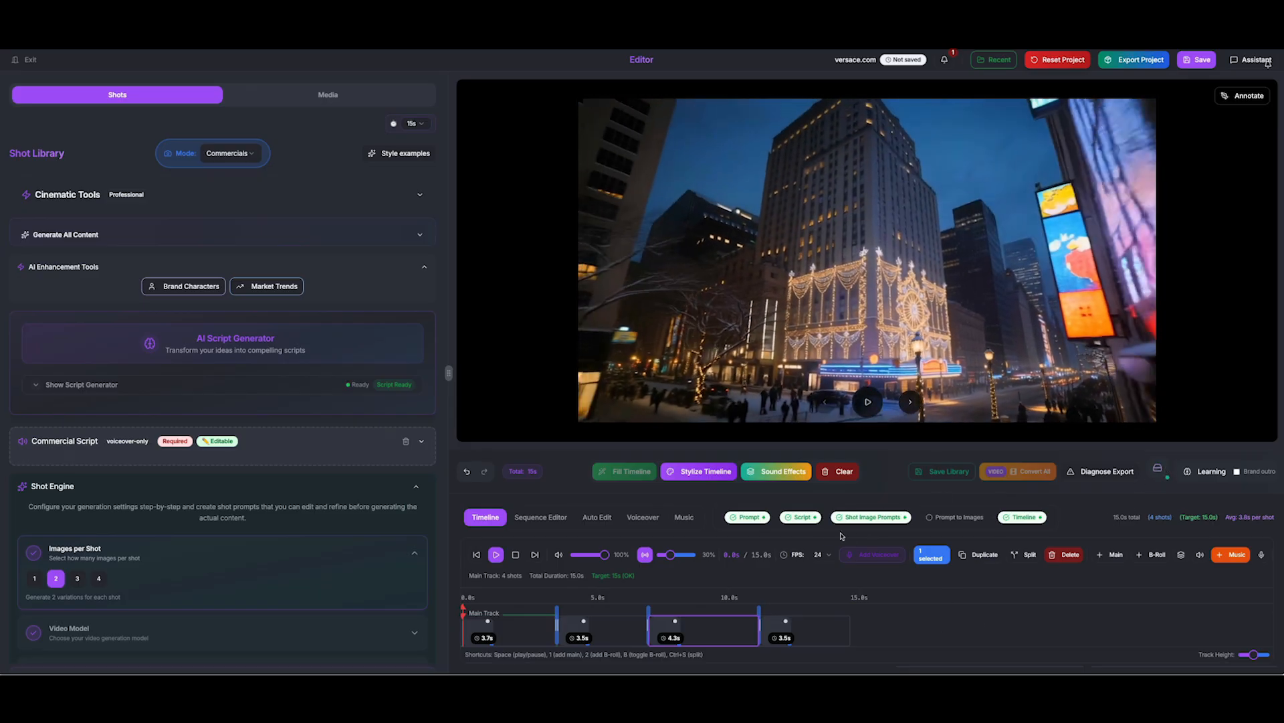
Batch-export the project's four assets, then close the Export Project window
{"action": "left_click", "coordinate": [1132, 60]}
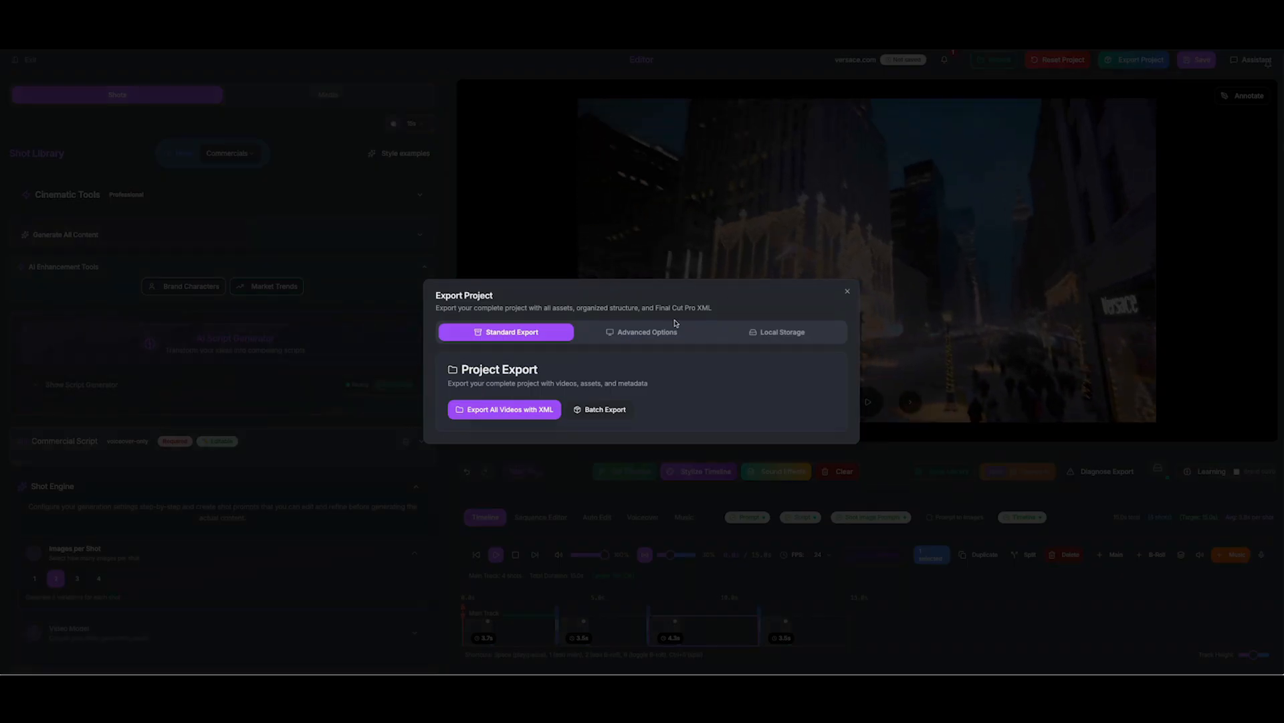
{"action": "left_click", "coordinate": [601, 411]}
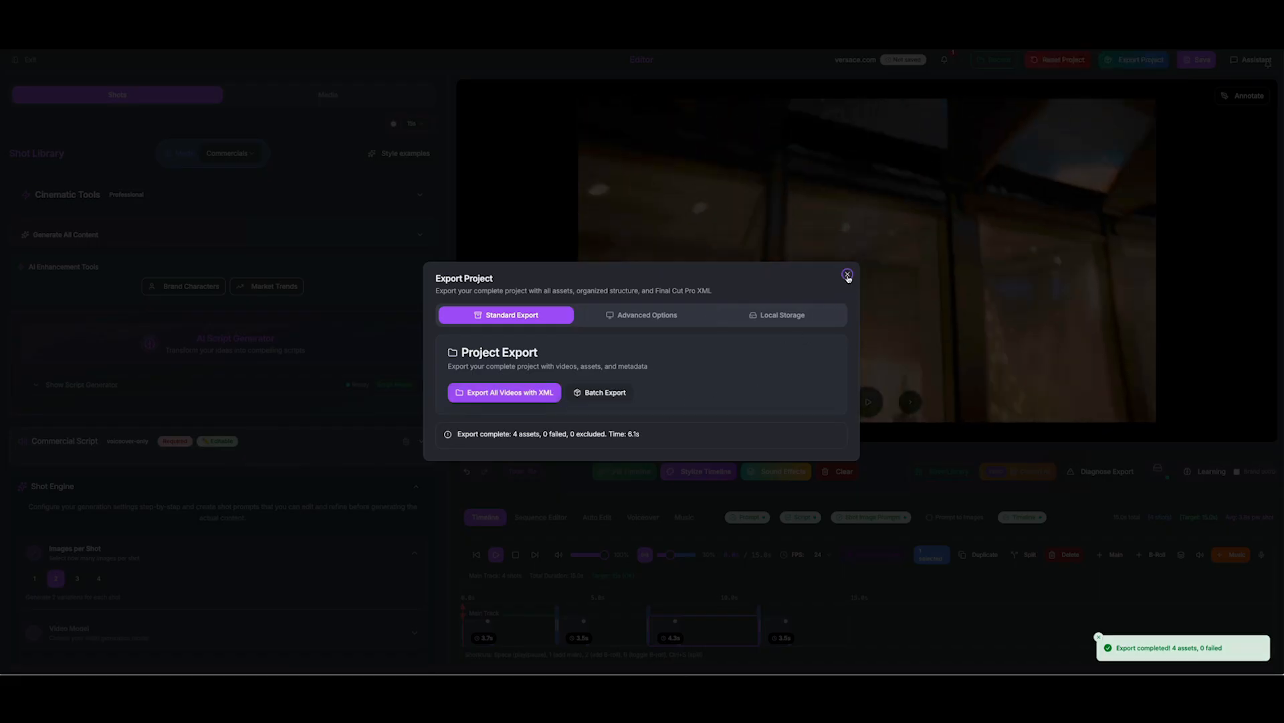
{"action": "left_click", "coordinate": [847, 276]}
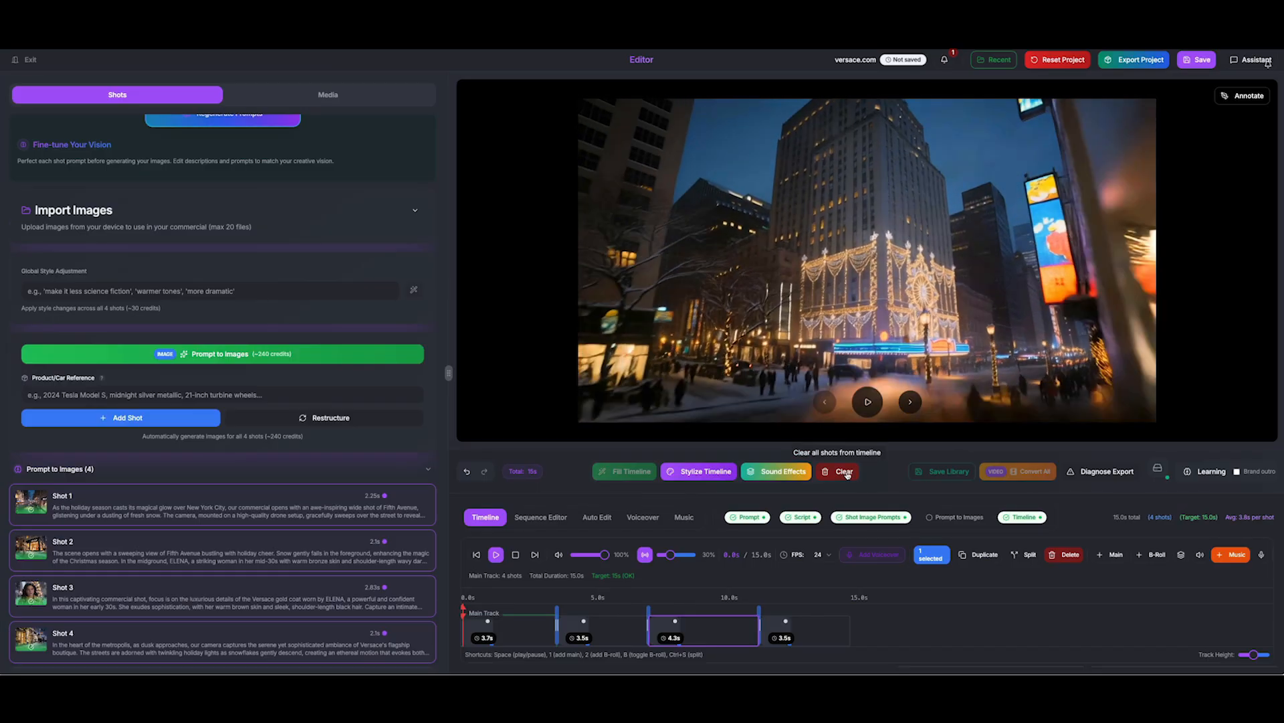
Clear the timeline, refill it with the four generated shots, then play and pause the preview
{"action": "left_click", "coordinate": [845, 472]}
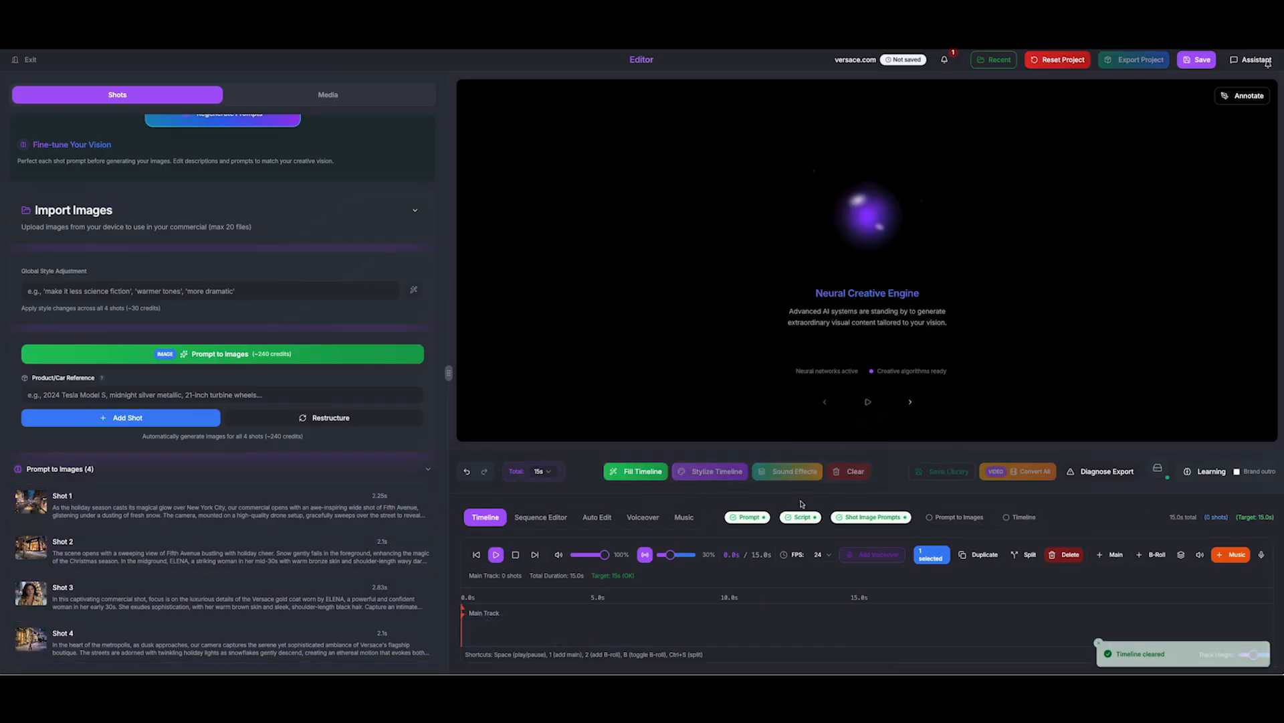
{"action": "left_click", "coordinate": [638, 472]}
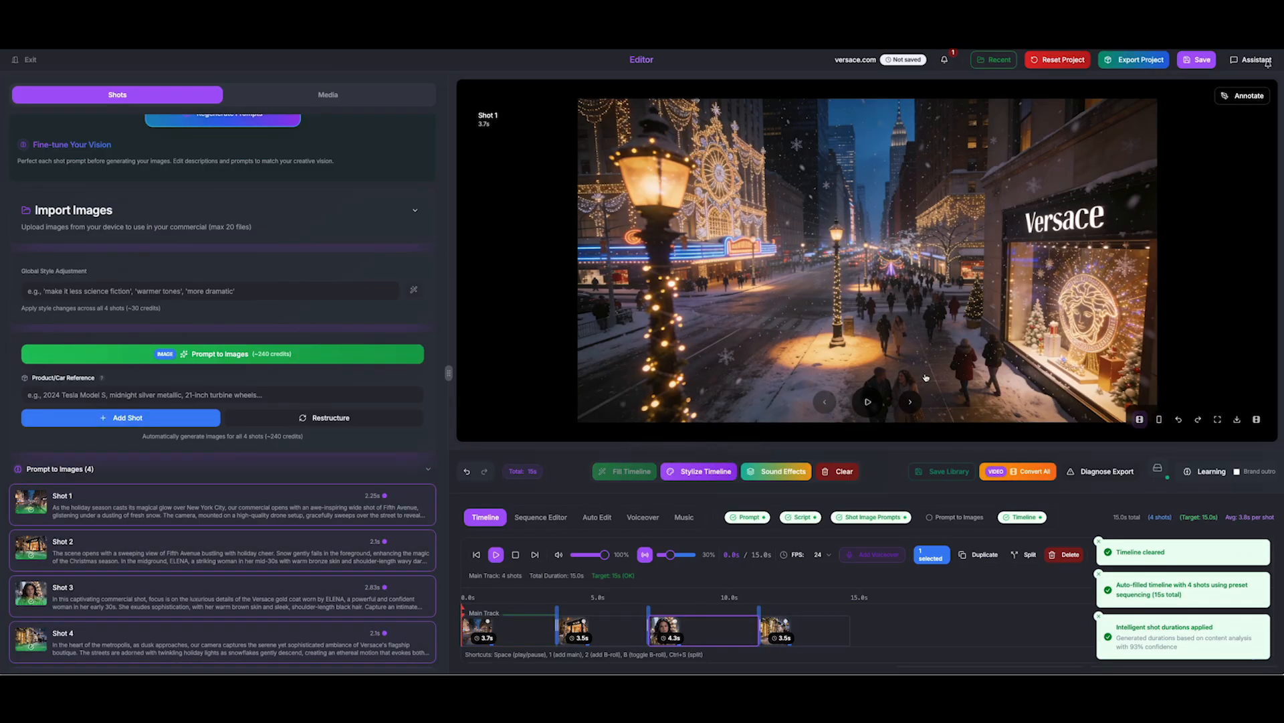
{"action": "left_click", "coordinate": [868, 402]}
{"action": "left_click", "coordinate": [868, 402]}
{"action": "scroll", "coordinate": [188, 252], "scroll_direction": "up", "scroll_amount": 3}
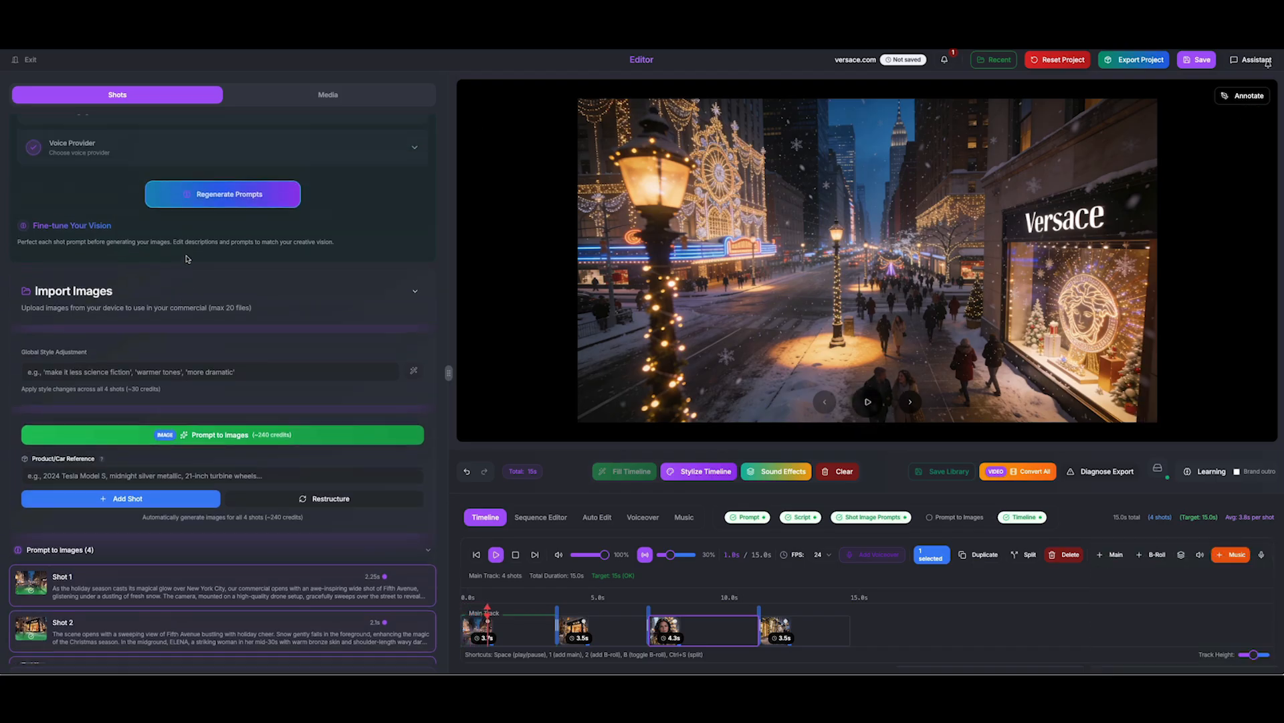
{"action": "scroll", "coordinate": [300, 359], "scroll_direction": "down", "scroll_amount": 3}
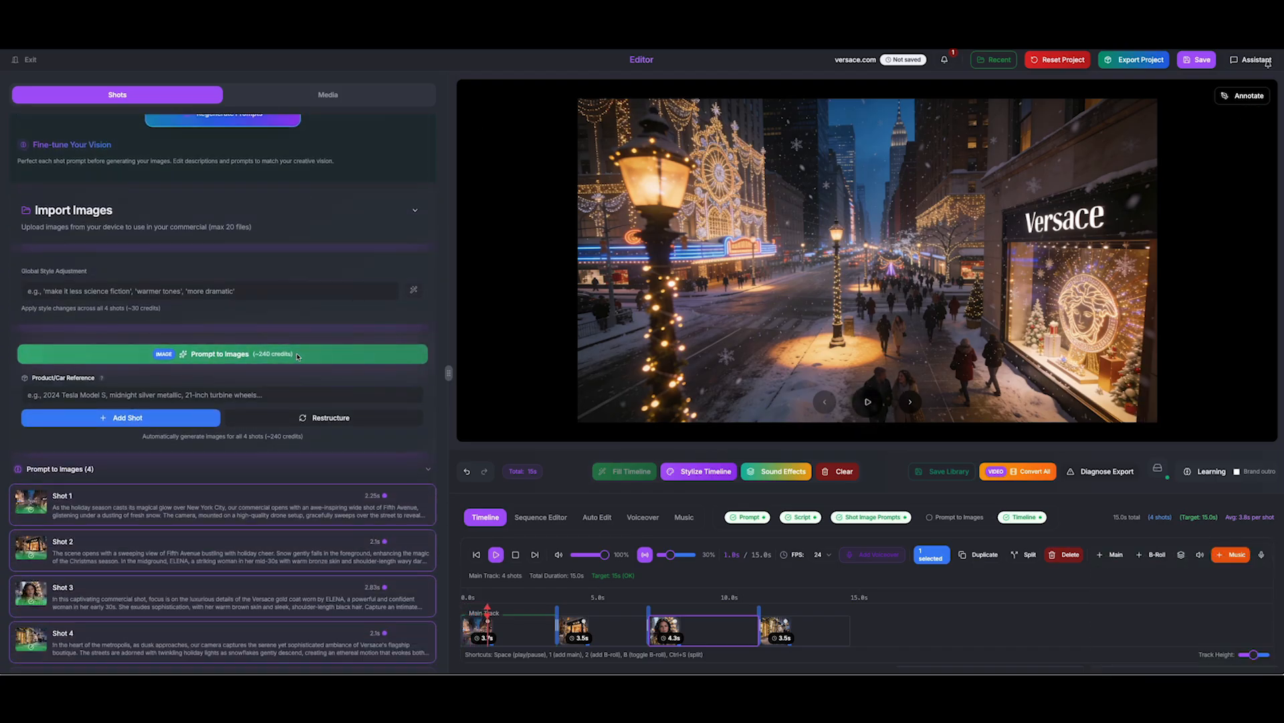
Change the Shot Engine video model from Kling 2.6 to Wan 2.5 - Latest
{"action": "scroll", "coordinate": [162, 318], "scroll_direction": "up", "scroll_amount": 5}
{"action": "left_click", "coordinate": [153, 325]}
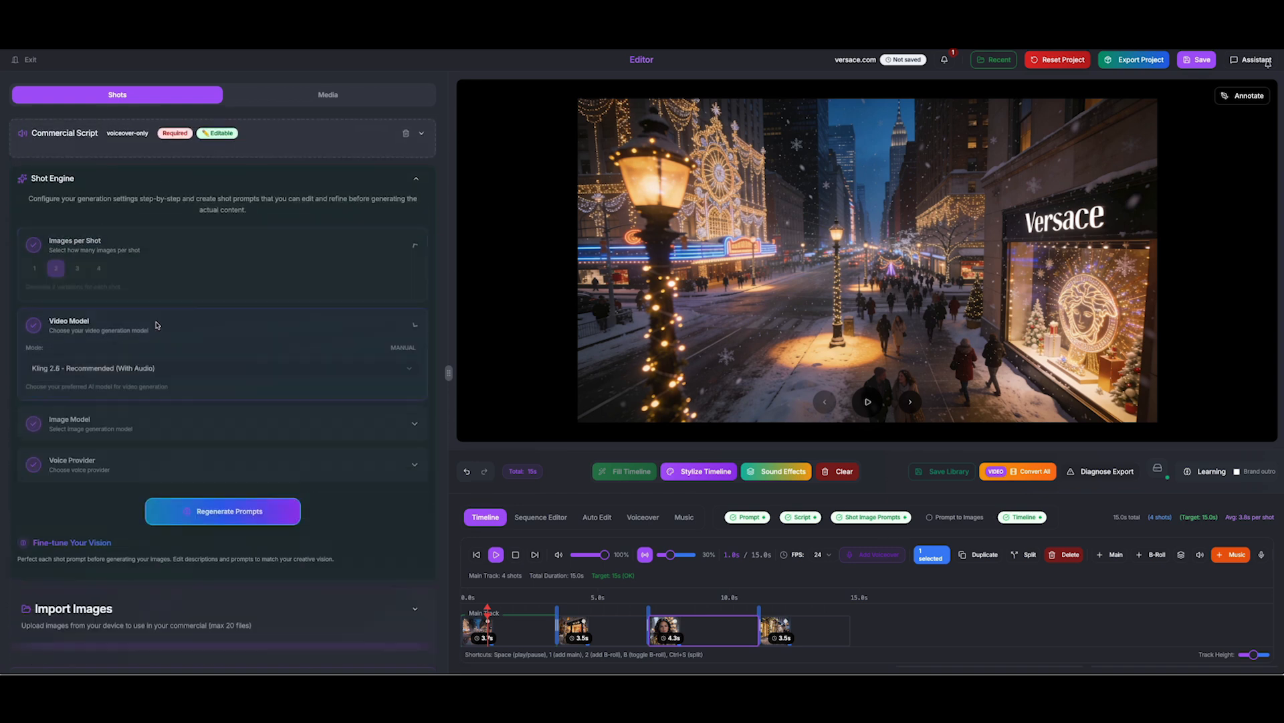
{"action": "left_click", "coordinate": [154, 331]}
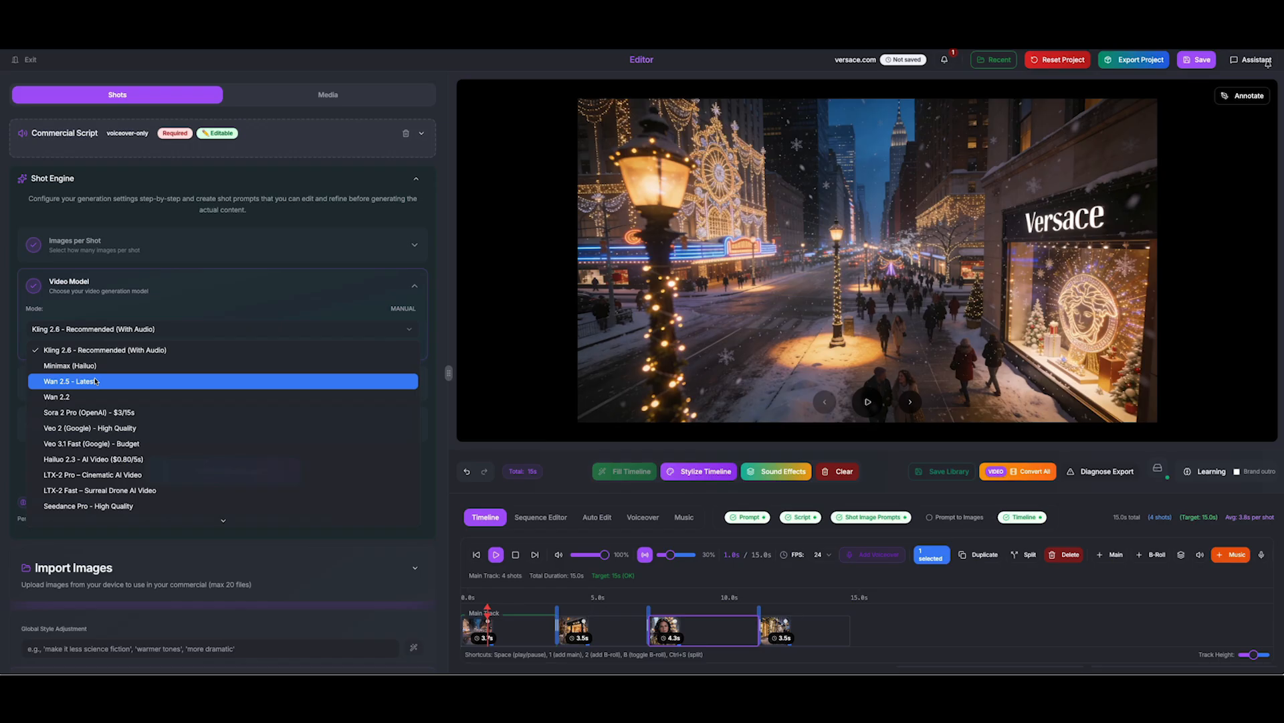
{"action": "left_click", "coordinate": [96, 381]}
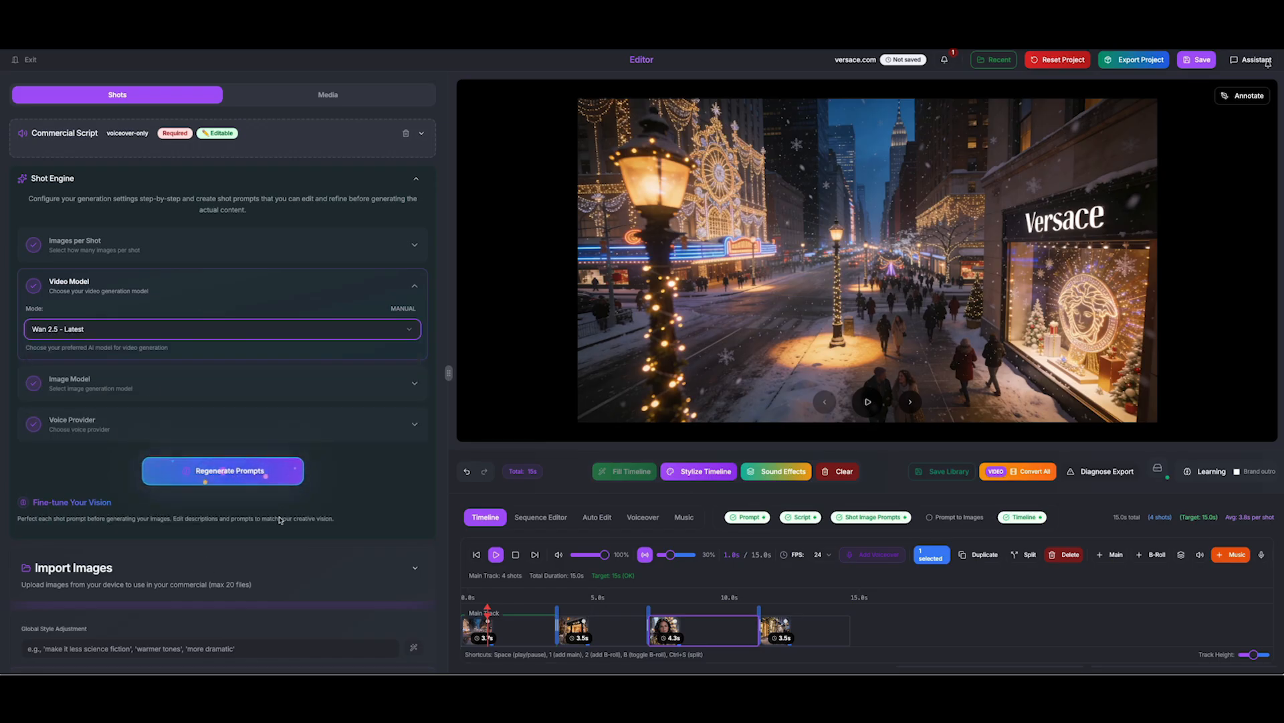
{"action": "scroll", "coordinate": [128, 375], "scroll_direction": "down", "scroll_amount": 1}
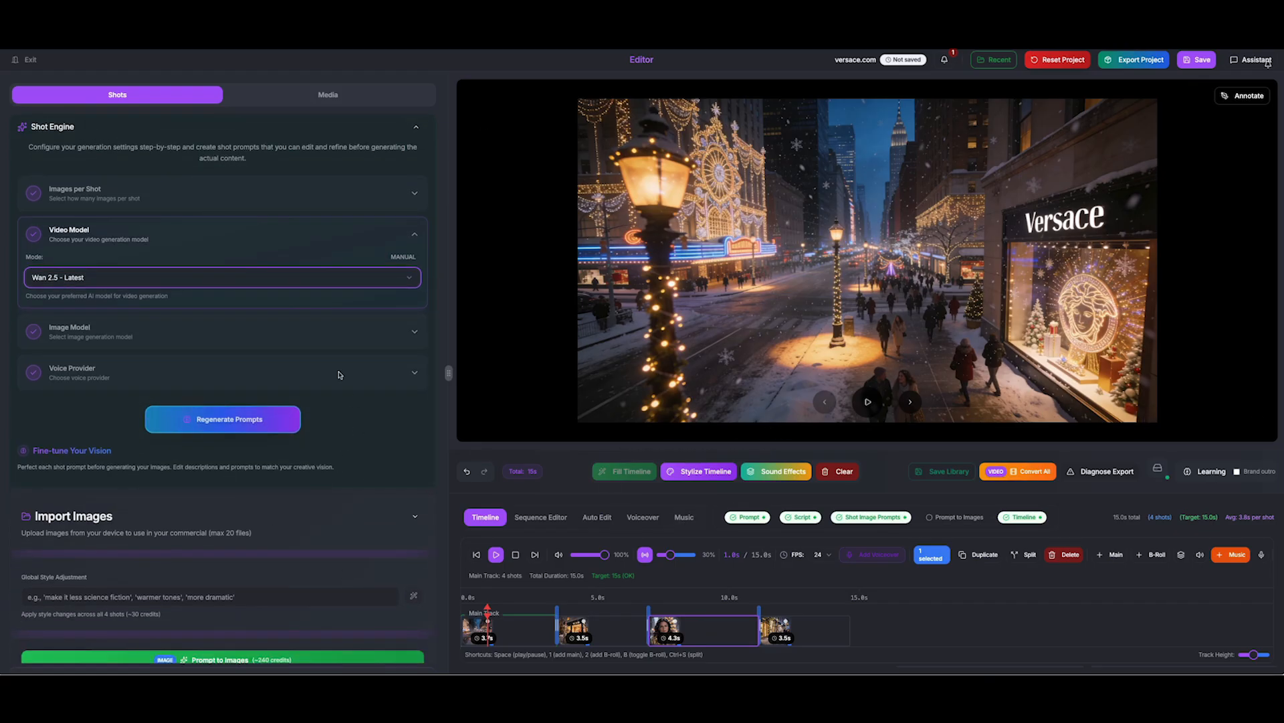
Convert all four shots to video, then play the preview and pause on Shot 3 at 7.9s
{"action": "left_click", "coordinate": [1028, 472]}
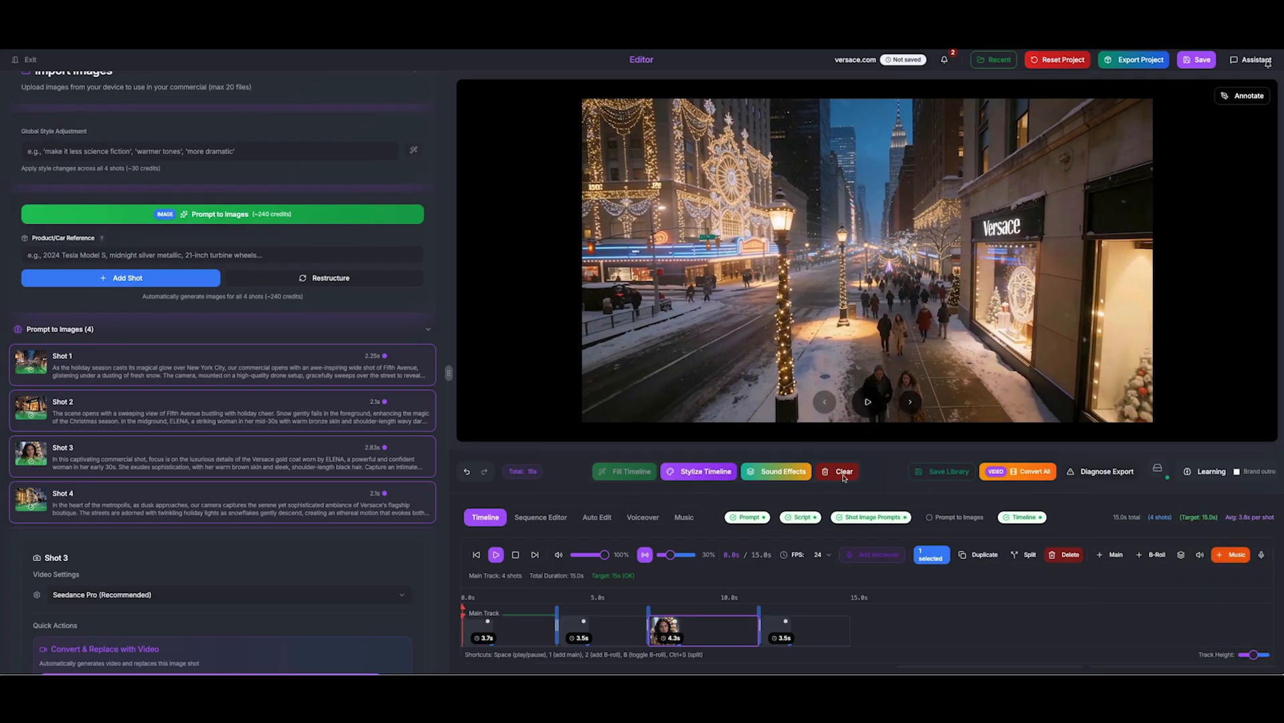
{"action": "left_click", "coordinate": [870, 403]}
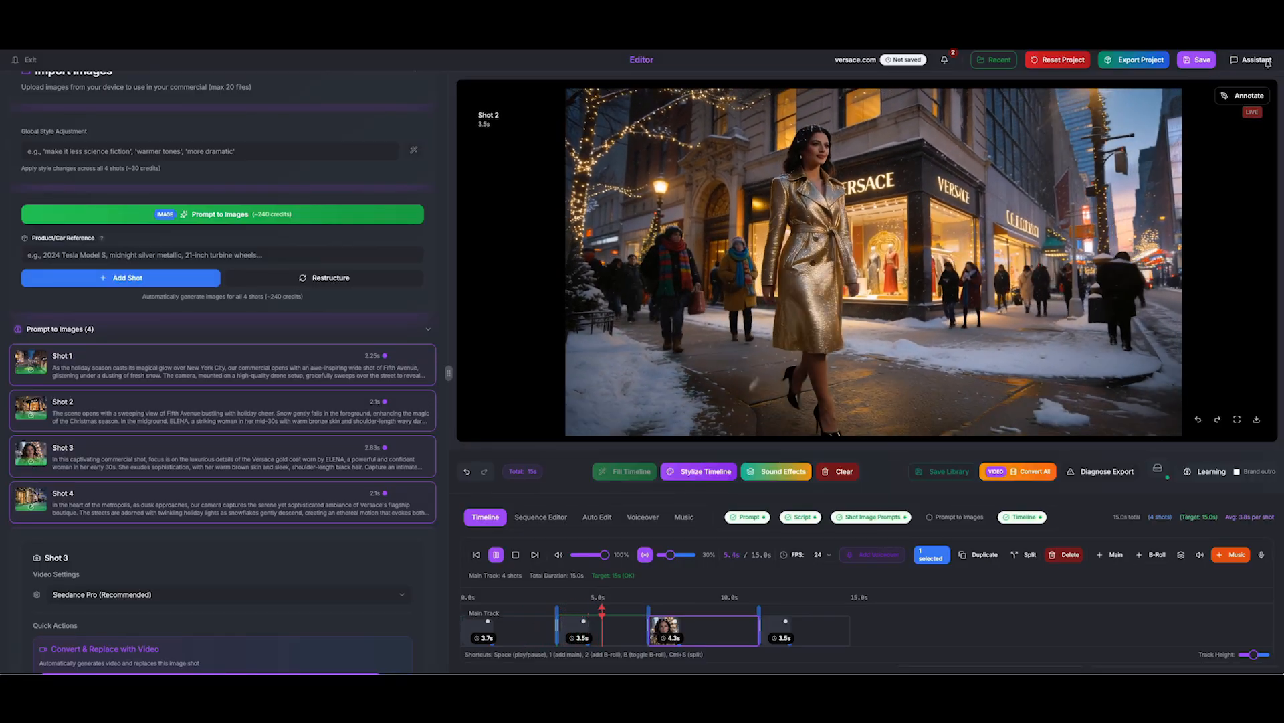
{"action": "mouse_move", "coordinate": [874, 405]}
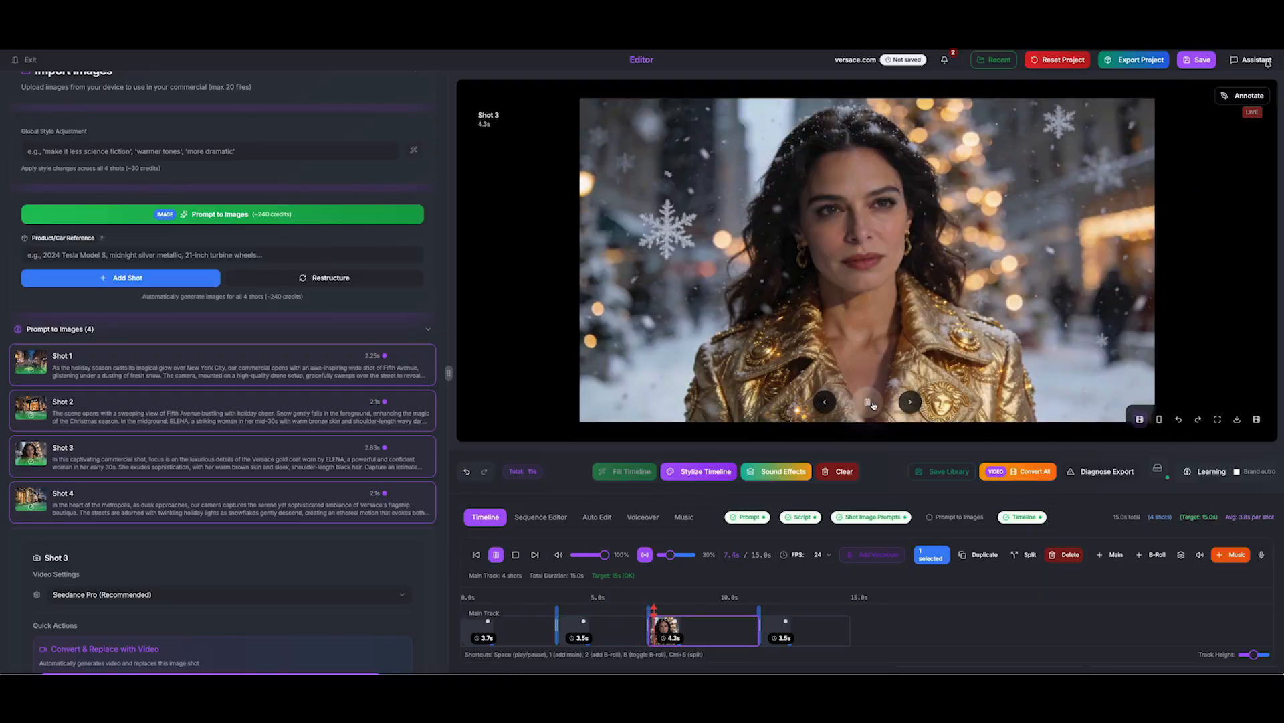
{"action": "left_click", "coordinate": [869, 402]}
{"action": "mouse_move", "coordinate": [41, 453]}
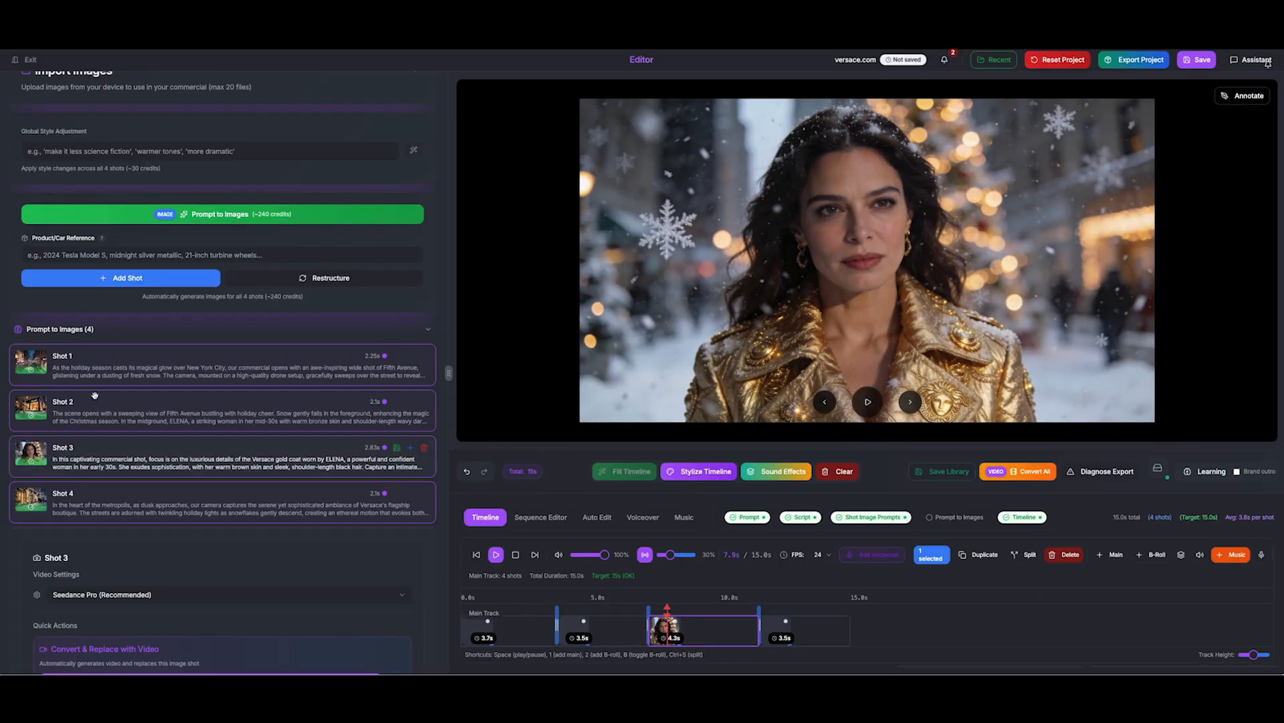
Start converting shot 3 to a video that auto-replaces its timeline image, running in the background
{"action": "left_click", "coordinate": [40, 454]}
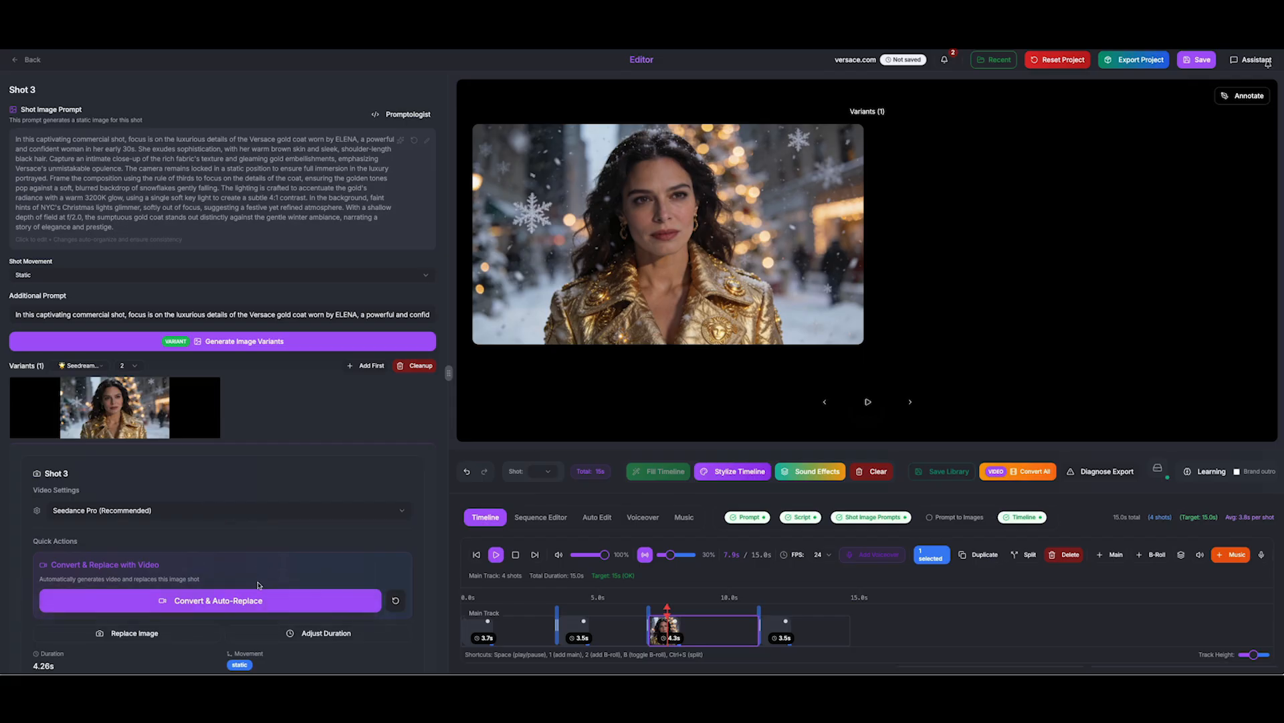
{"action": "left_click", "coordinate": [249, 606]}
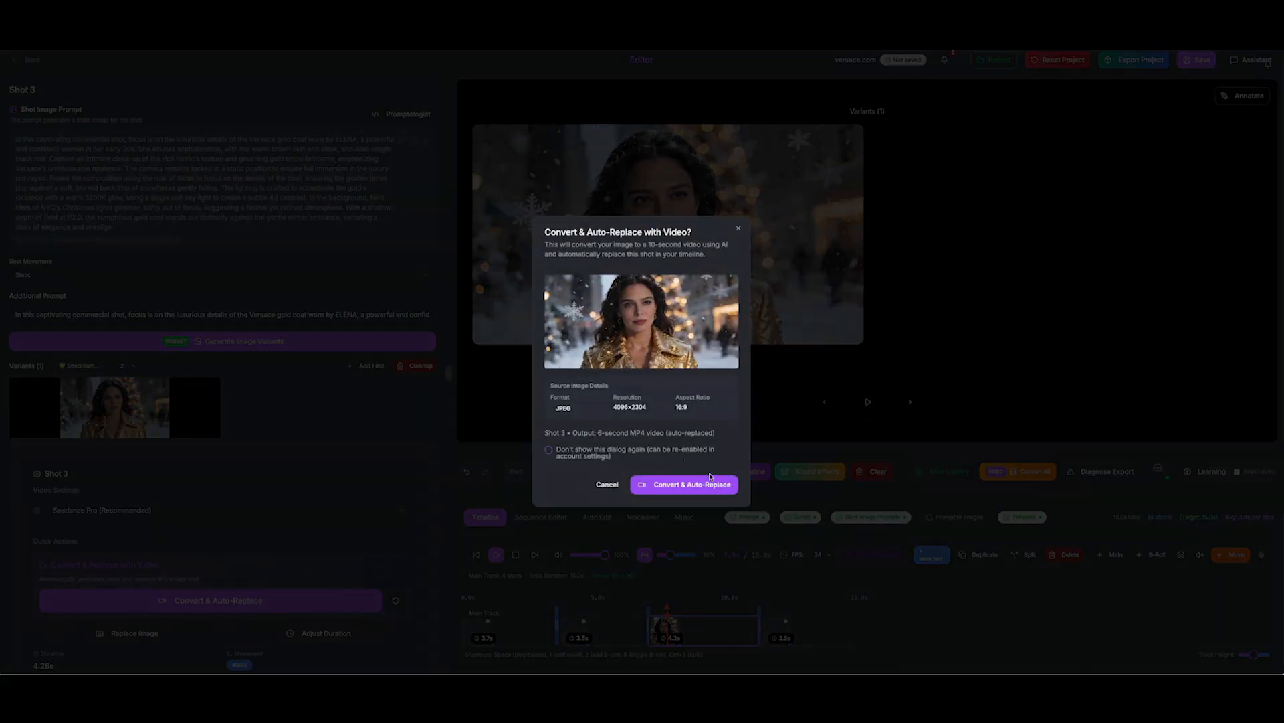
{"action": "left_click", "coordinate": [710, 481]}
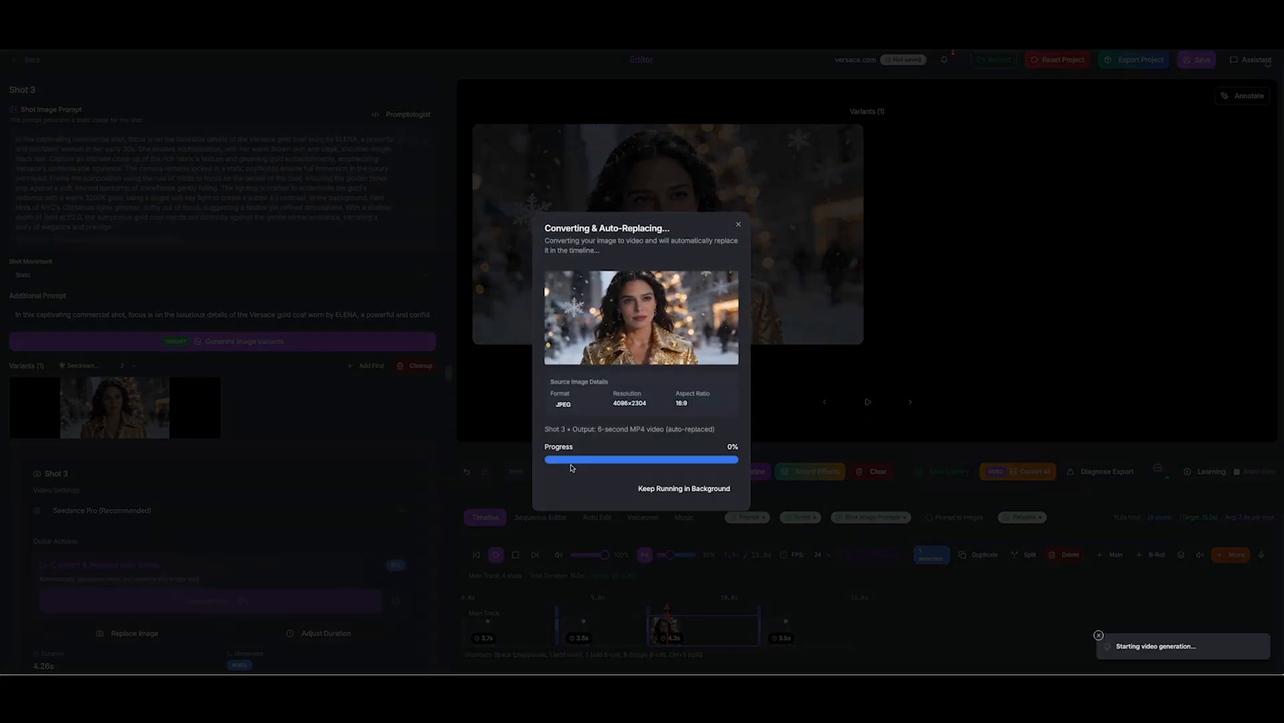
{"action": "left_click", "coordinate": [654, 488]}
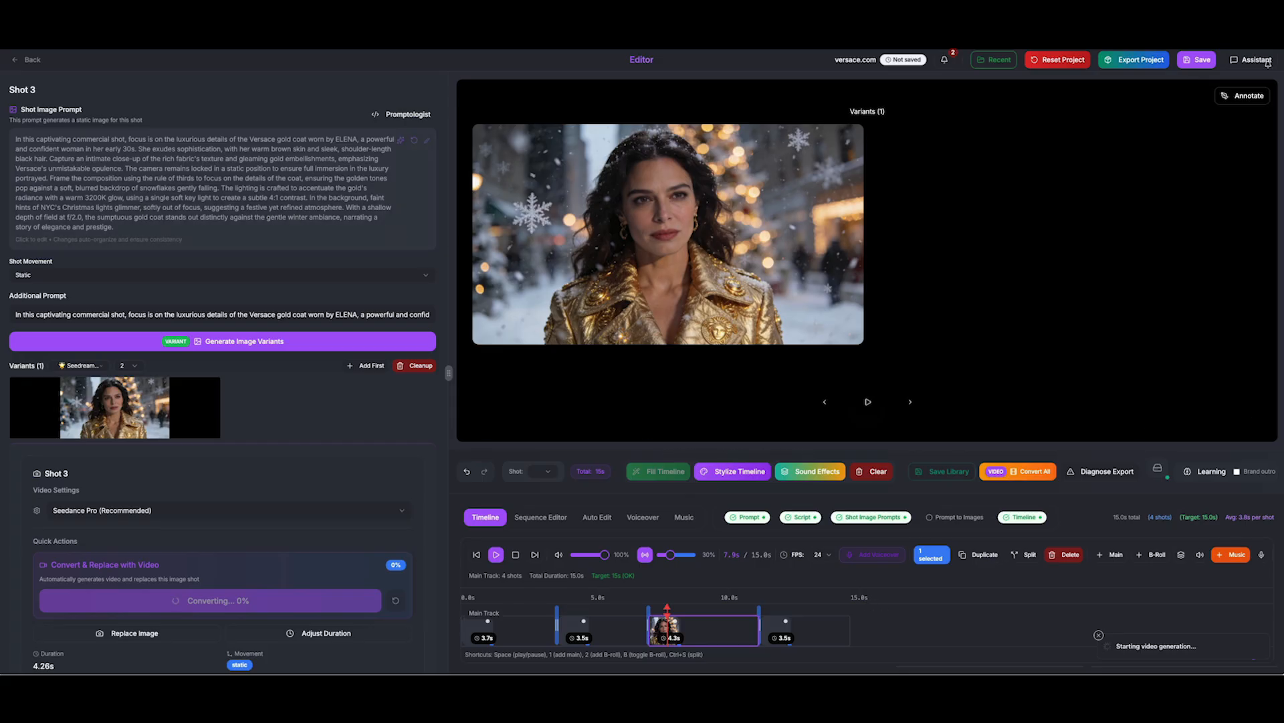
{"action": "left_click", "coordinate": [27, 60]}
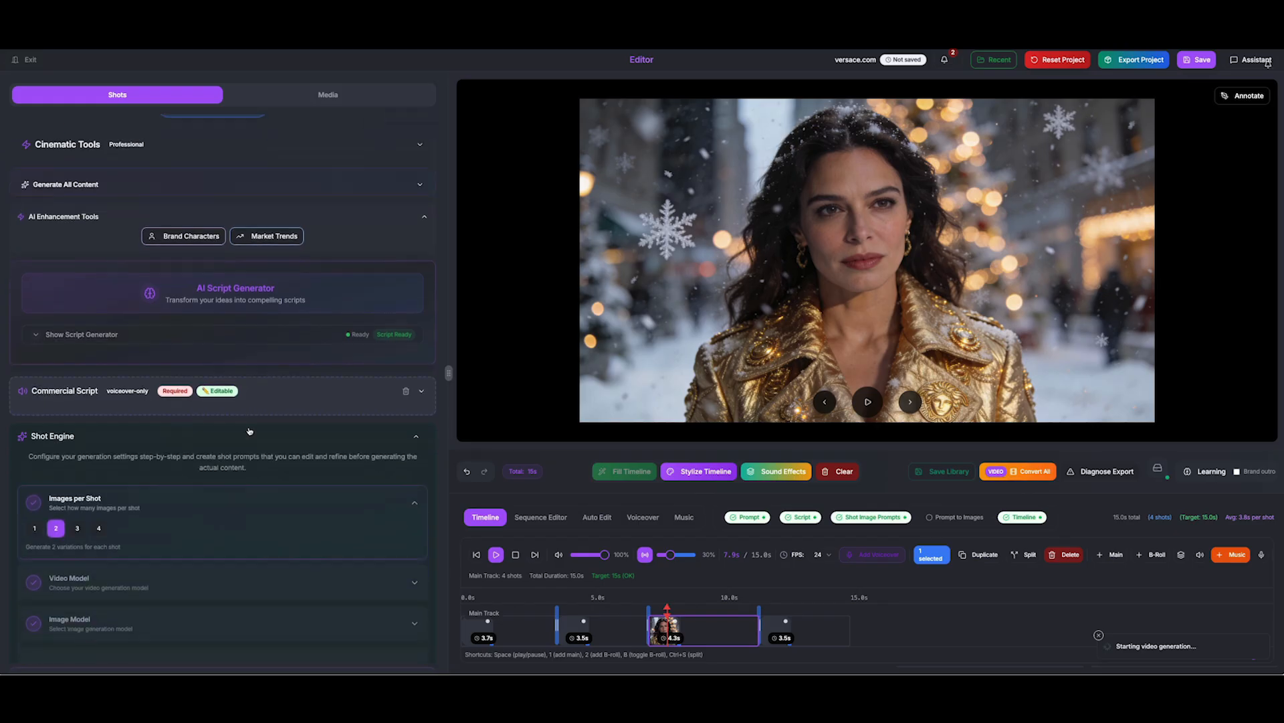
Edit shot 3's card description and save it
{"action": "scroll", "coordinate": [250, 431], "scroll_direction": "down", "scroll_amount": 10}
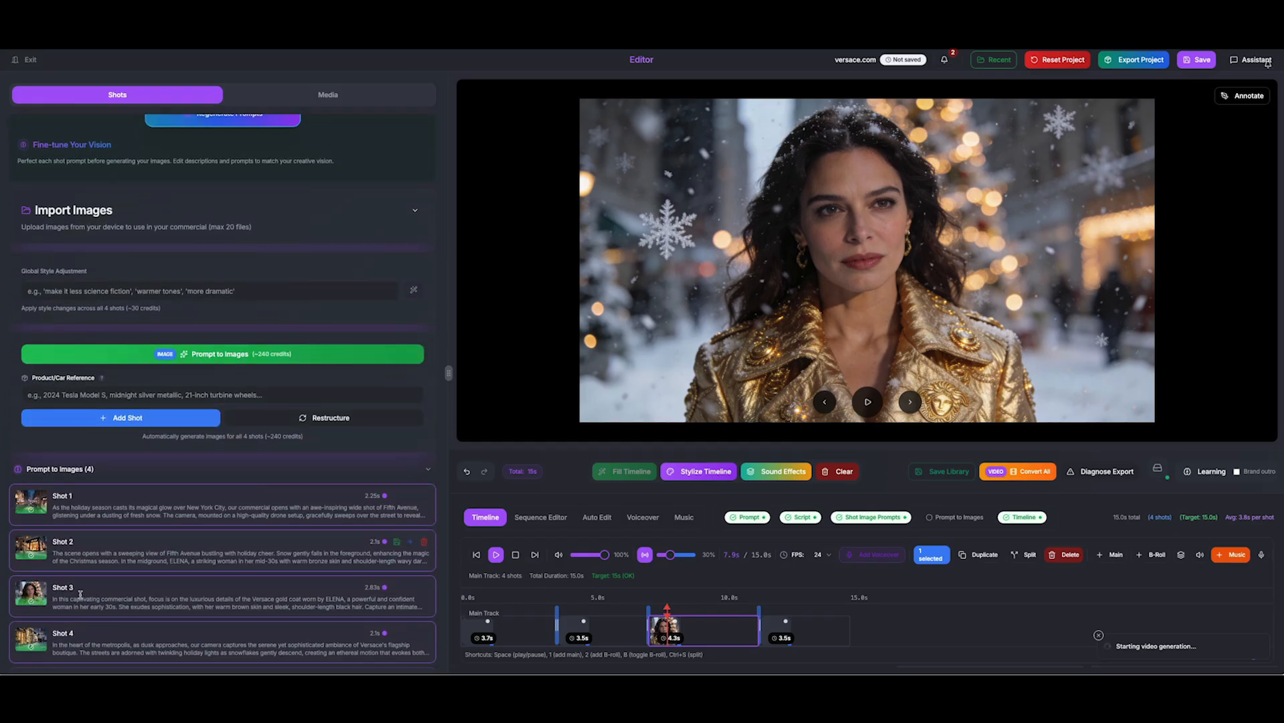
{"action": "left_click", "coordinate": [63, 596]}
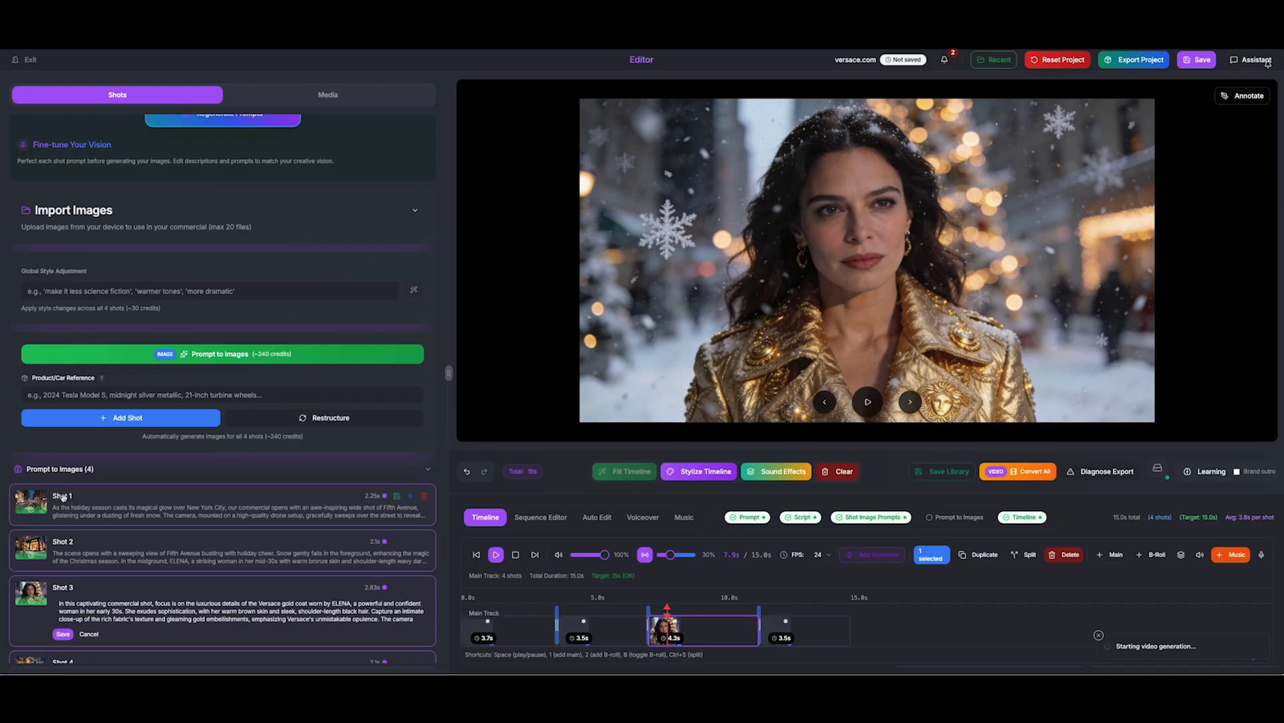
{"action": "left_click", "coordinate": [63, 634]}
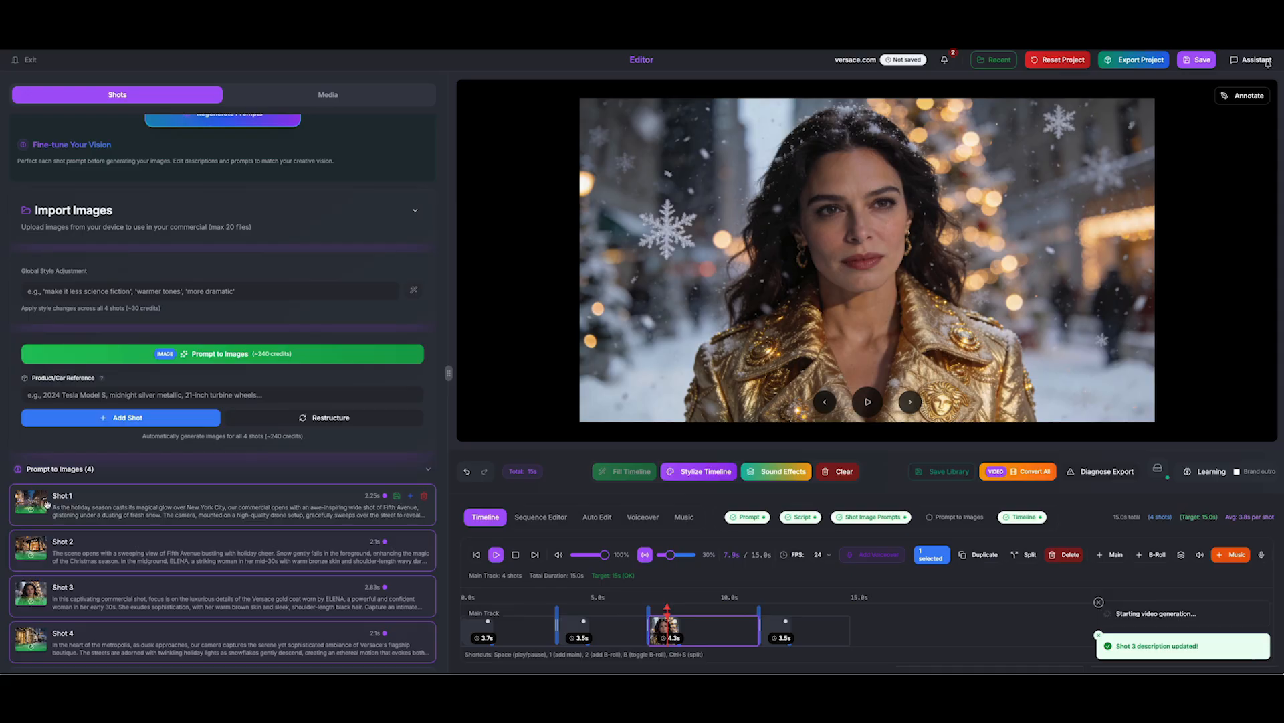
Open shot 3's details and check its Current Video, now an 11.7MB MP4
{"action": "left_click", "coordinate": [29, 590]}
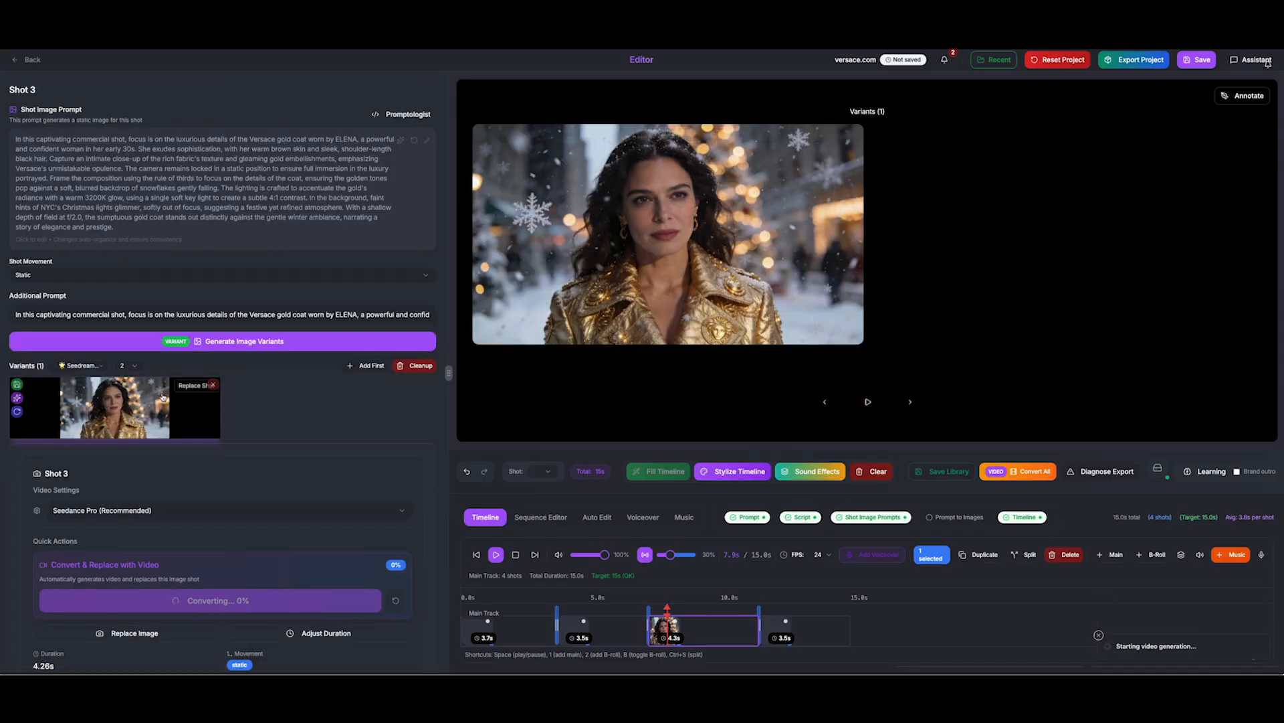
{"action": "left_click", "coordinate": [128, 409]}
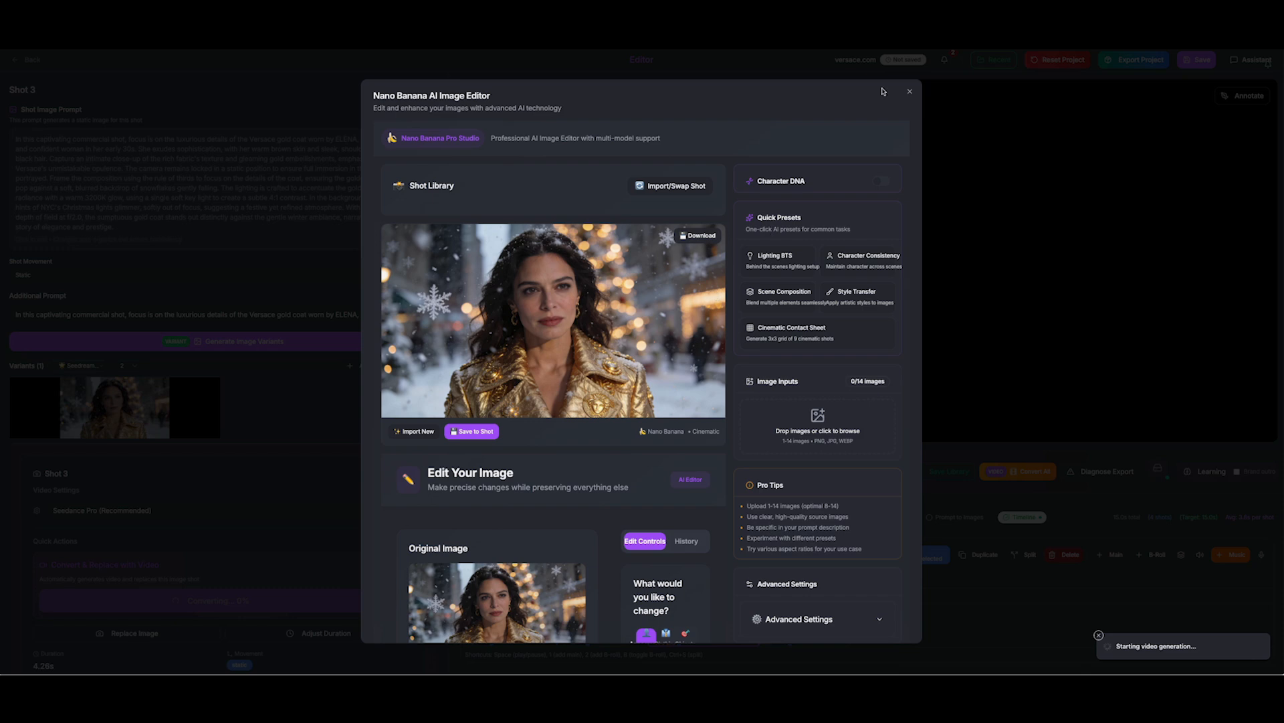
{"action": "left_click", "coordinate": [909, 91]}
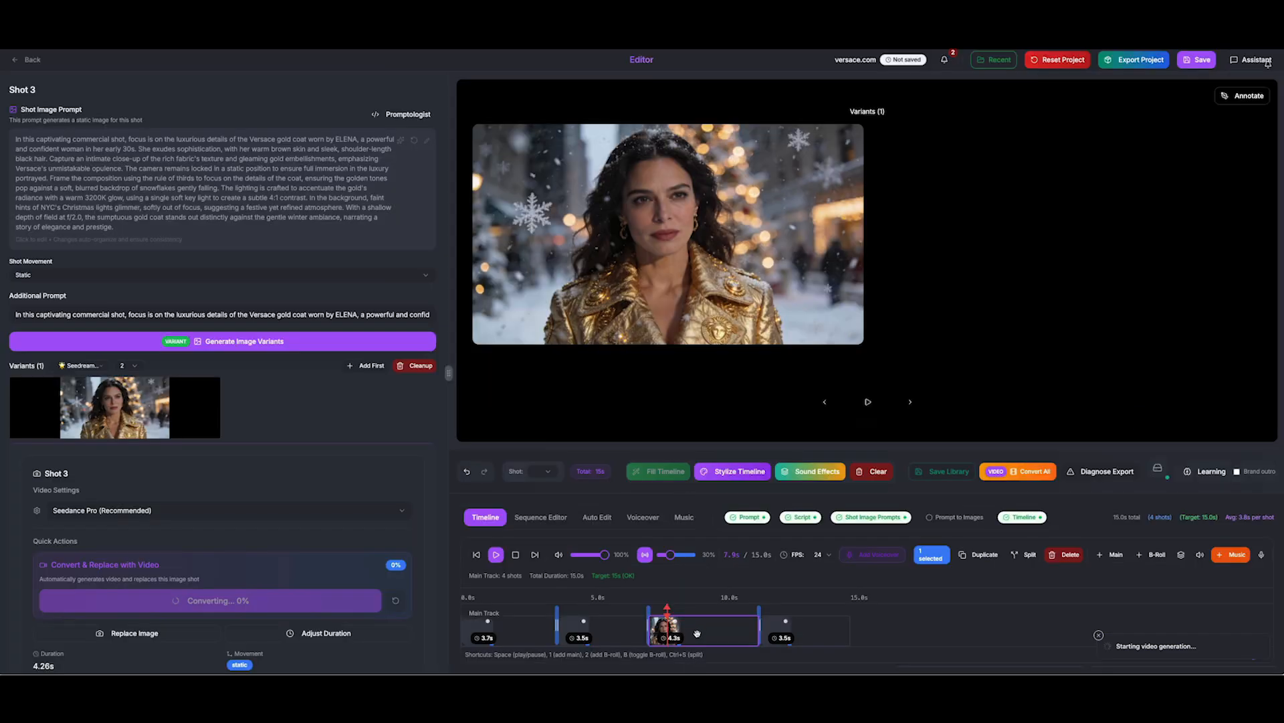
{"action": "scroll", "coordinate": [161, 435], "scroll_direction": "down", "scroll_amount": 5}
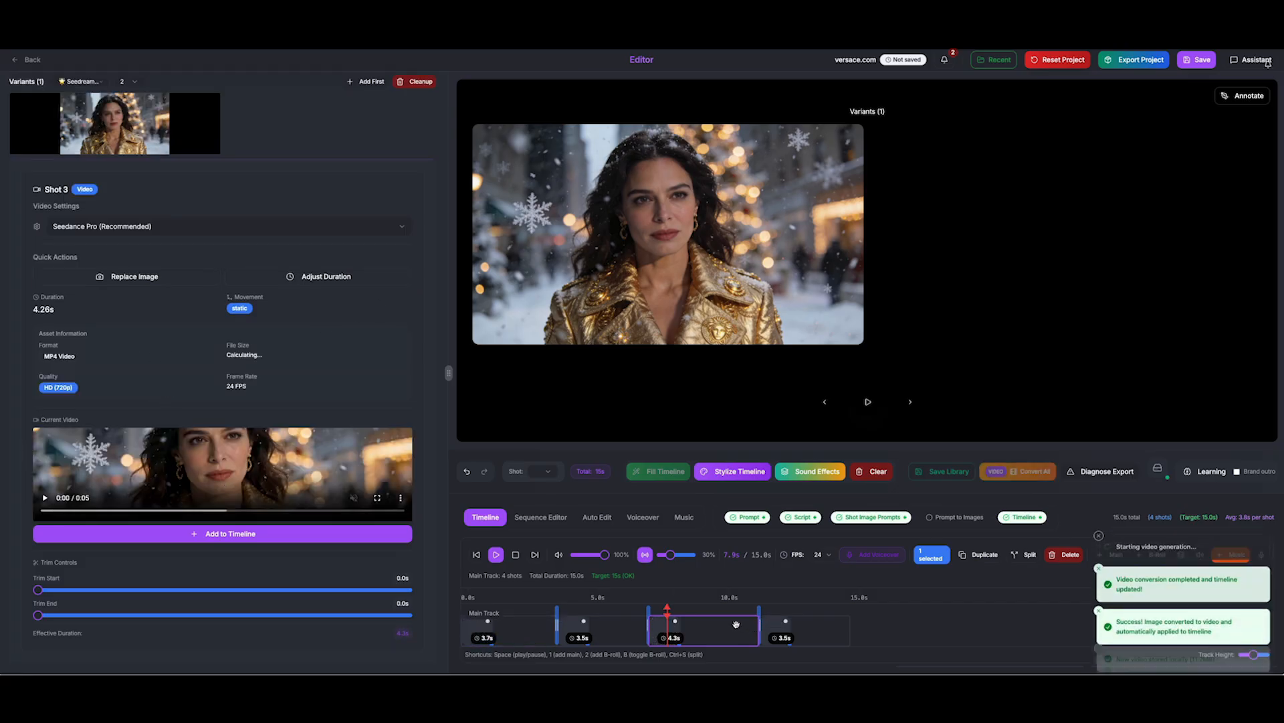
Return to the shot settings and play the commercial from 0.0s to preview shot 3's video
{"action": "left_click", "coordinate": [28, 60]}
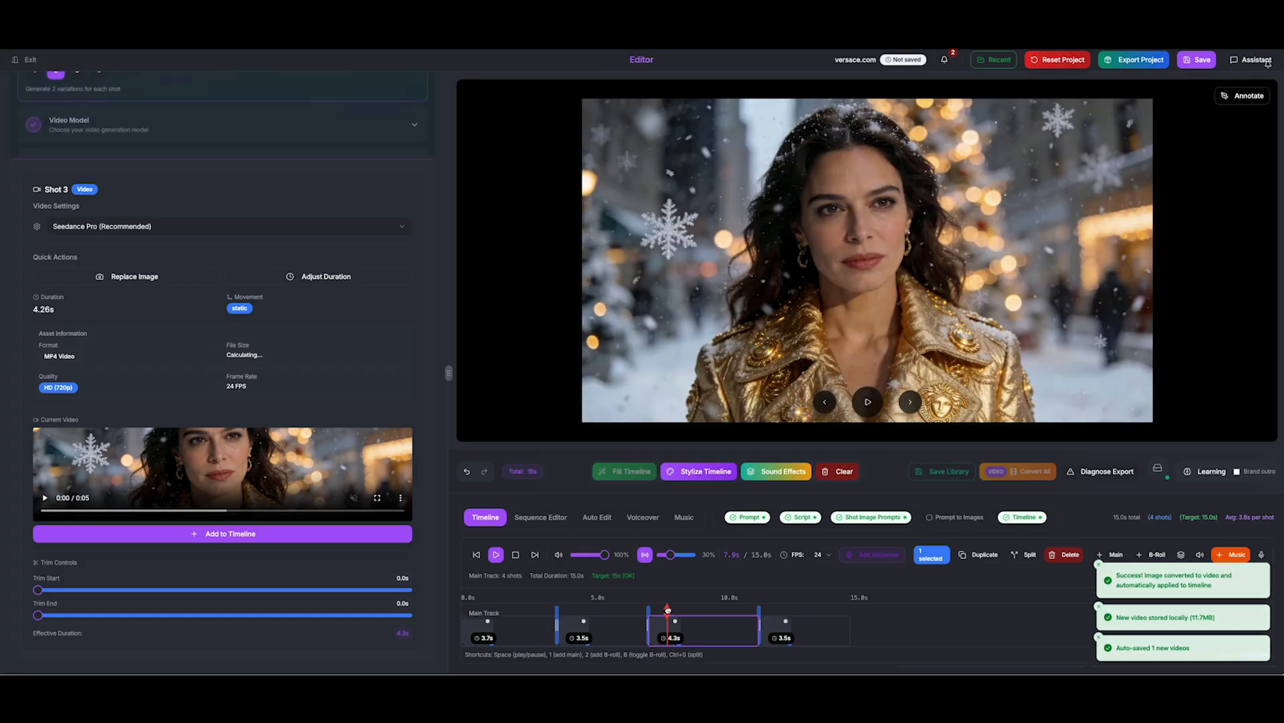
{"action": "left_click", "coordinate": [870, 403]}
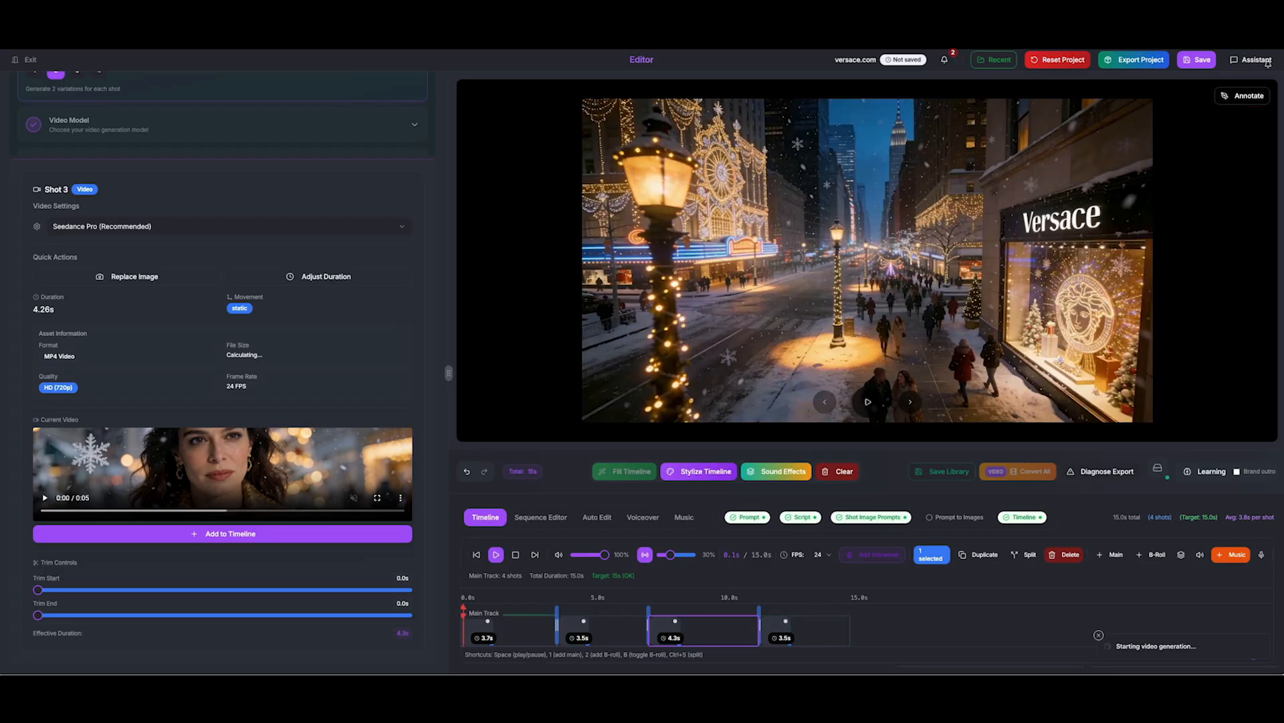
Batch export all 4 project assets via Standard Export, then close the export window
{"action": "left_click", "coordinate": [1187, 20]}
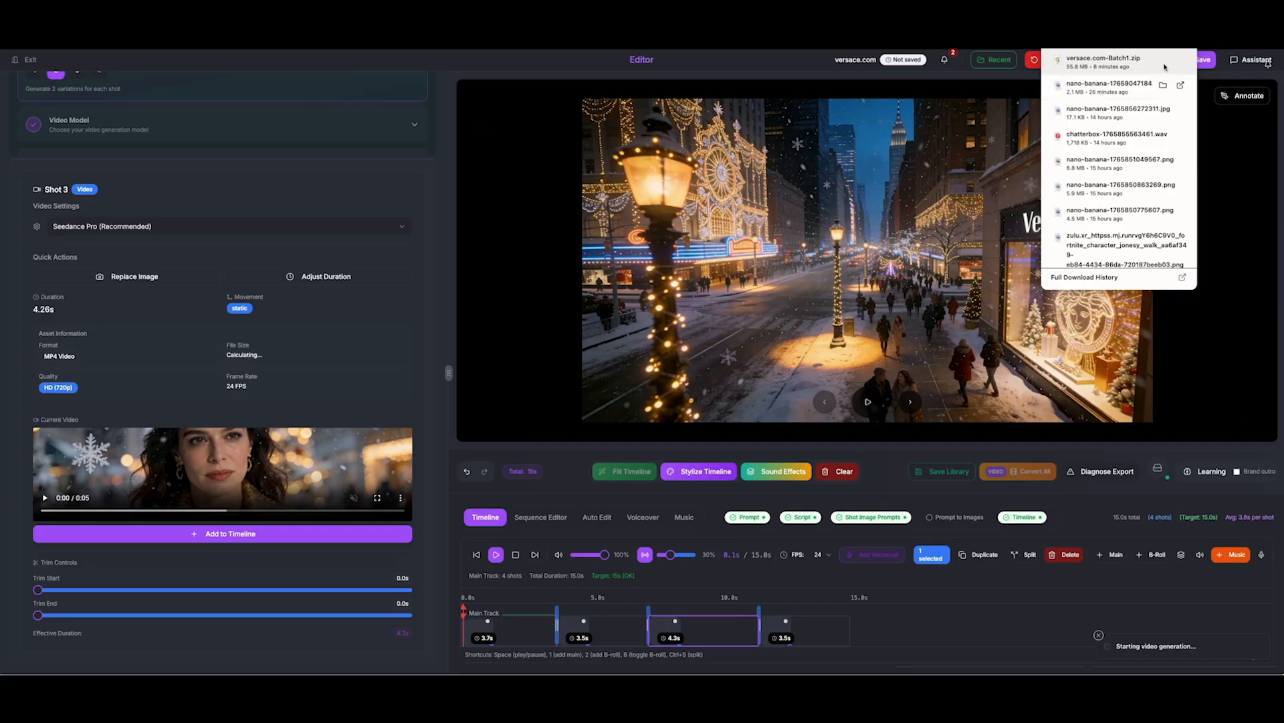
{"action": "left_click", "coordinate": [896, 470]}
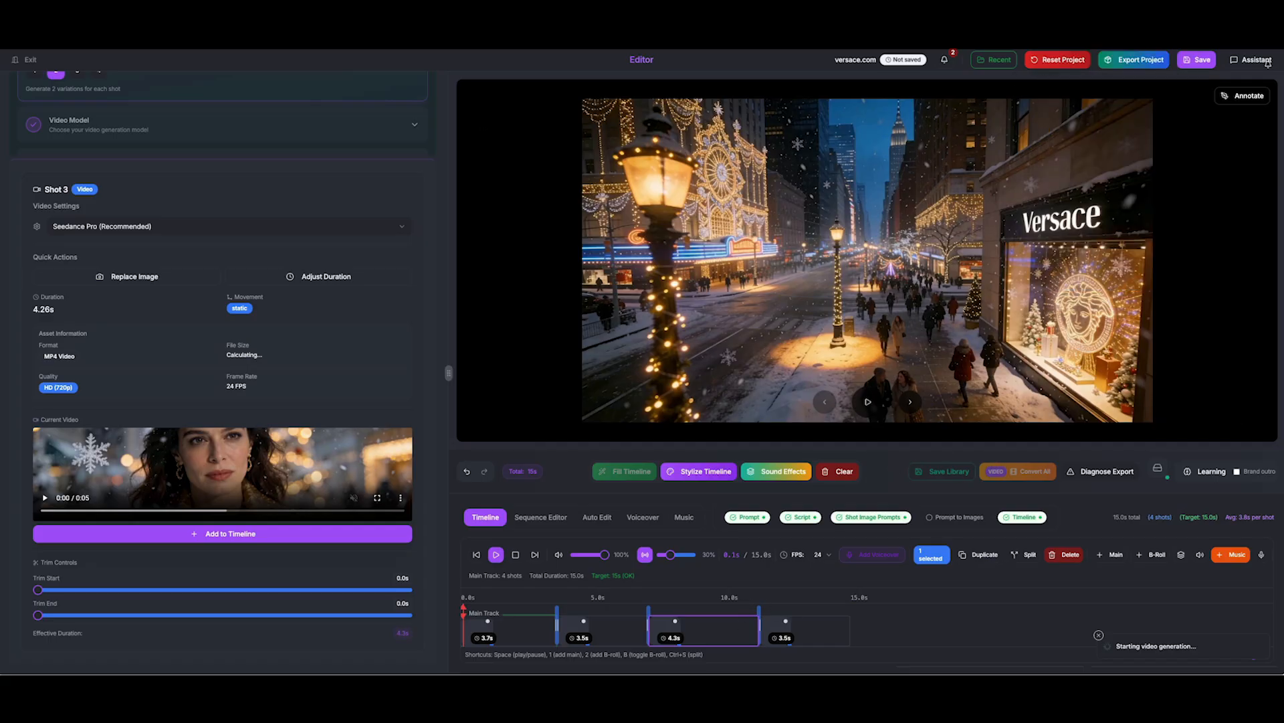
{"action": "left_click", "coordinate": [1132, 61]}
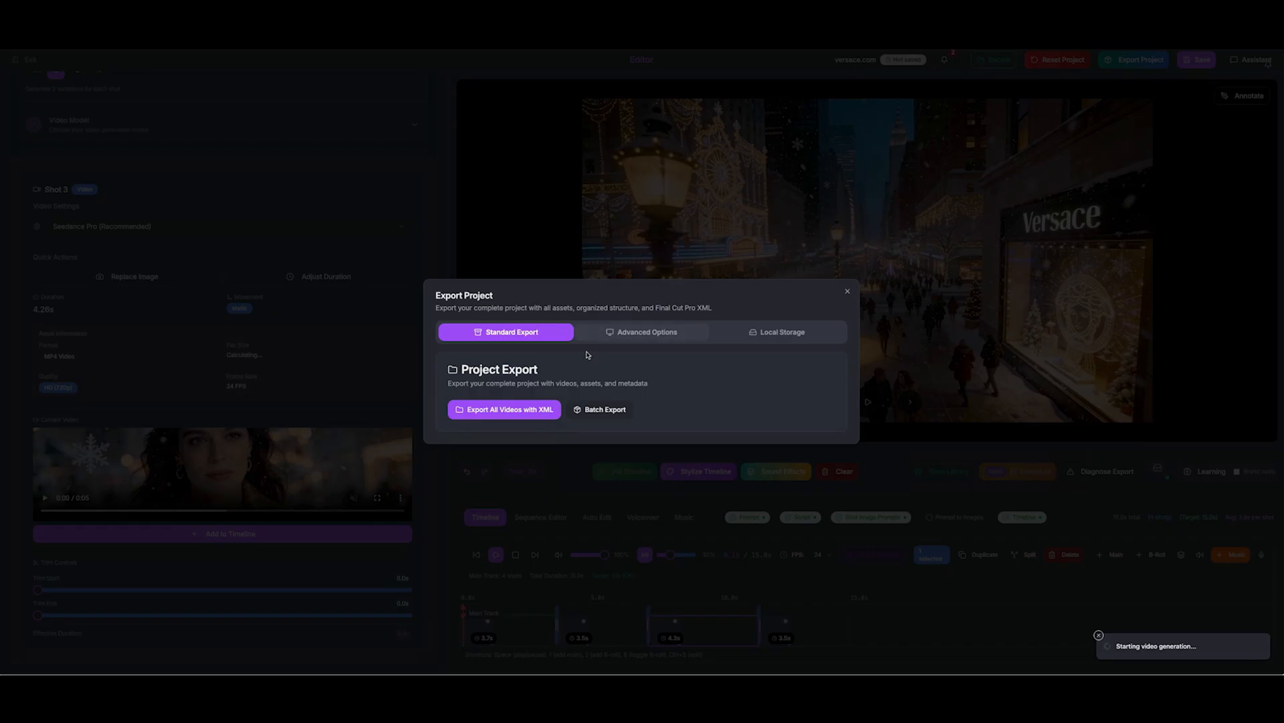
{"action": "left_click", "coordinate": [603, 409]}
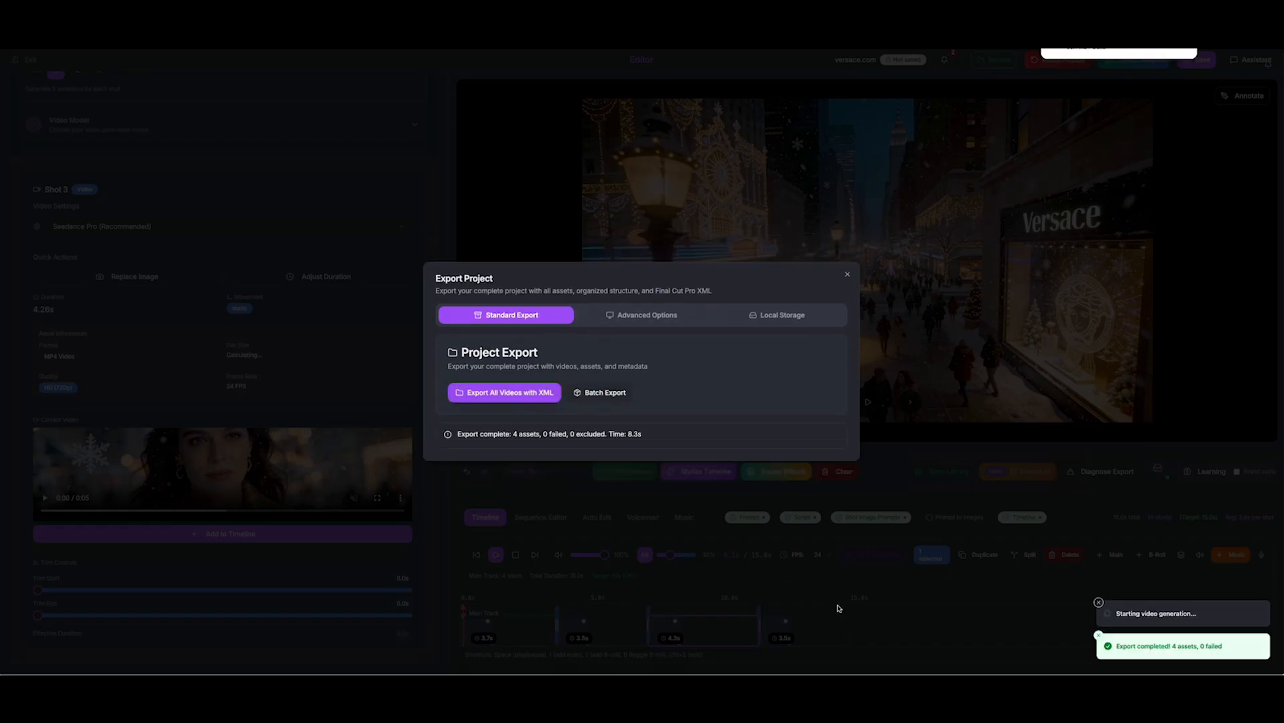
{"action": "left_click", "coordinate": [941, 614]}
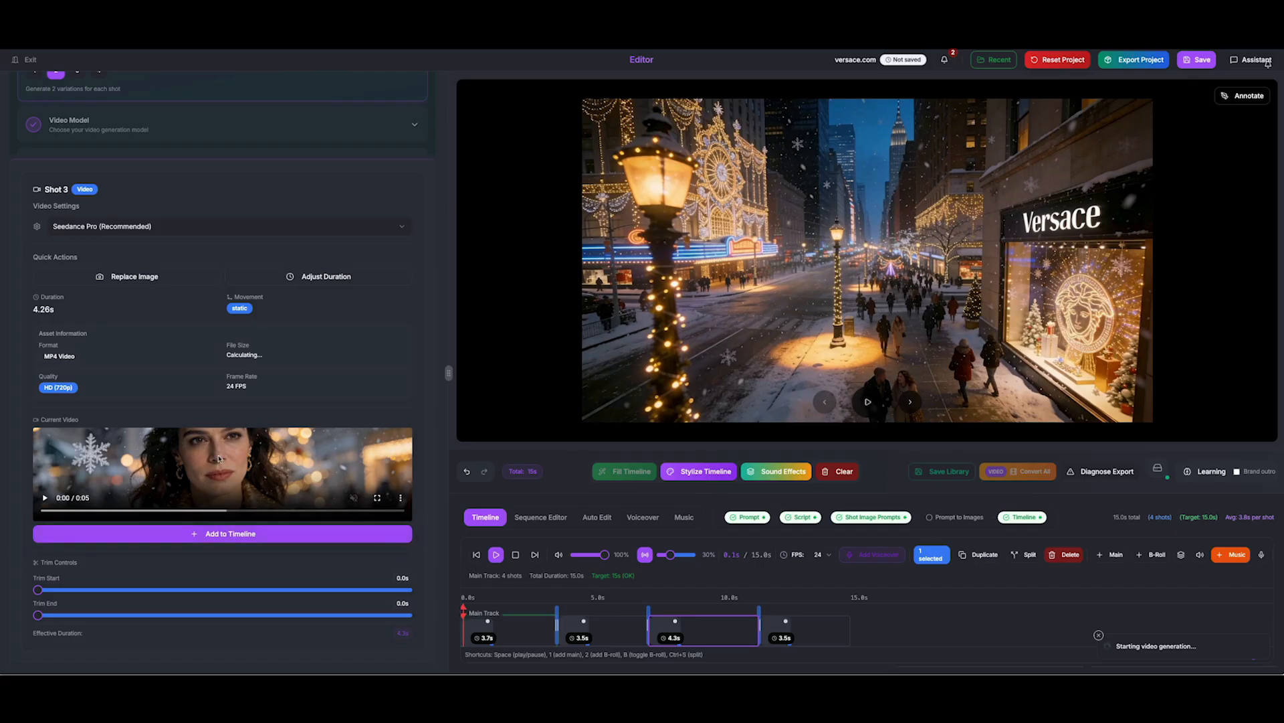
{"action": "scroll", "coordinate": [217, 455], "scroll_direction": "up", "scroll_amount": 5}
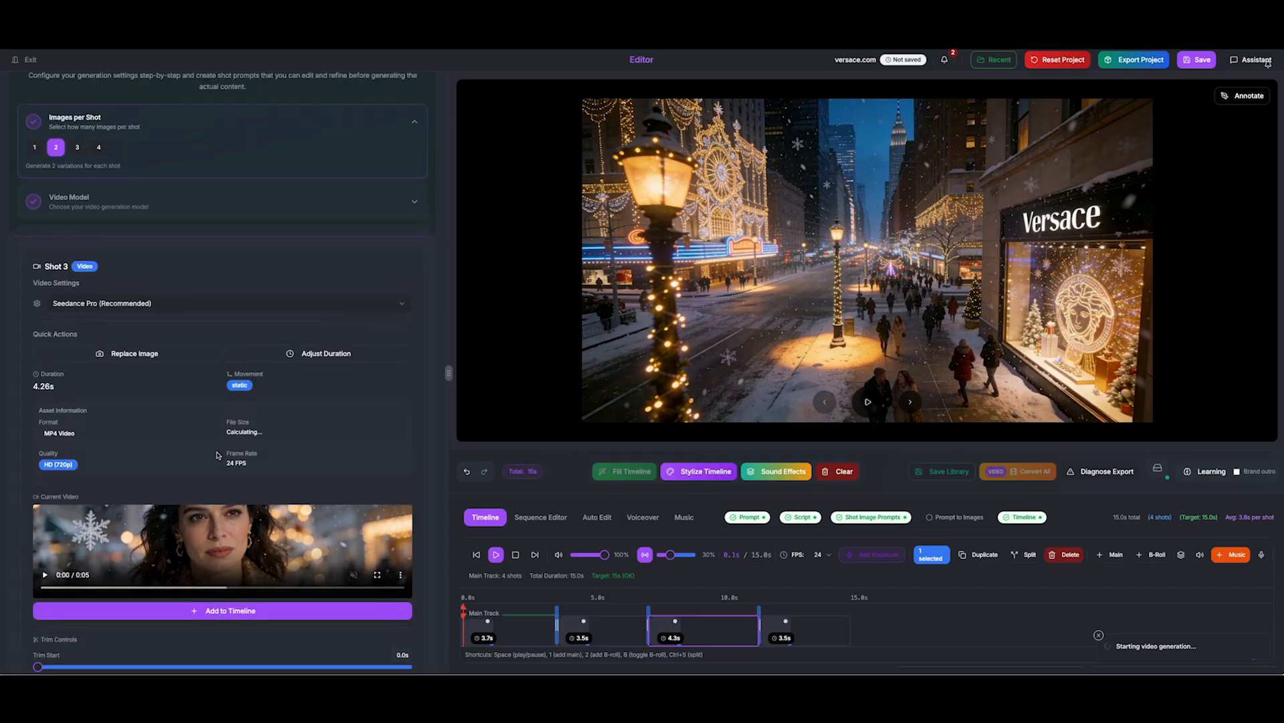
{"action": "scroll", "coordinate": [218, 454], "scroll_direction": "down", "scroll_amount": 9}
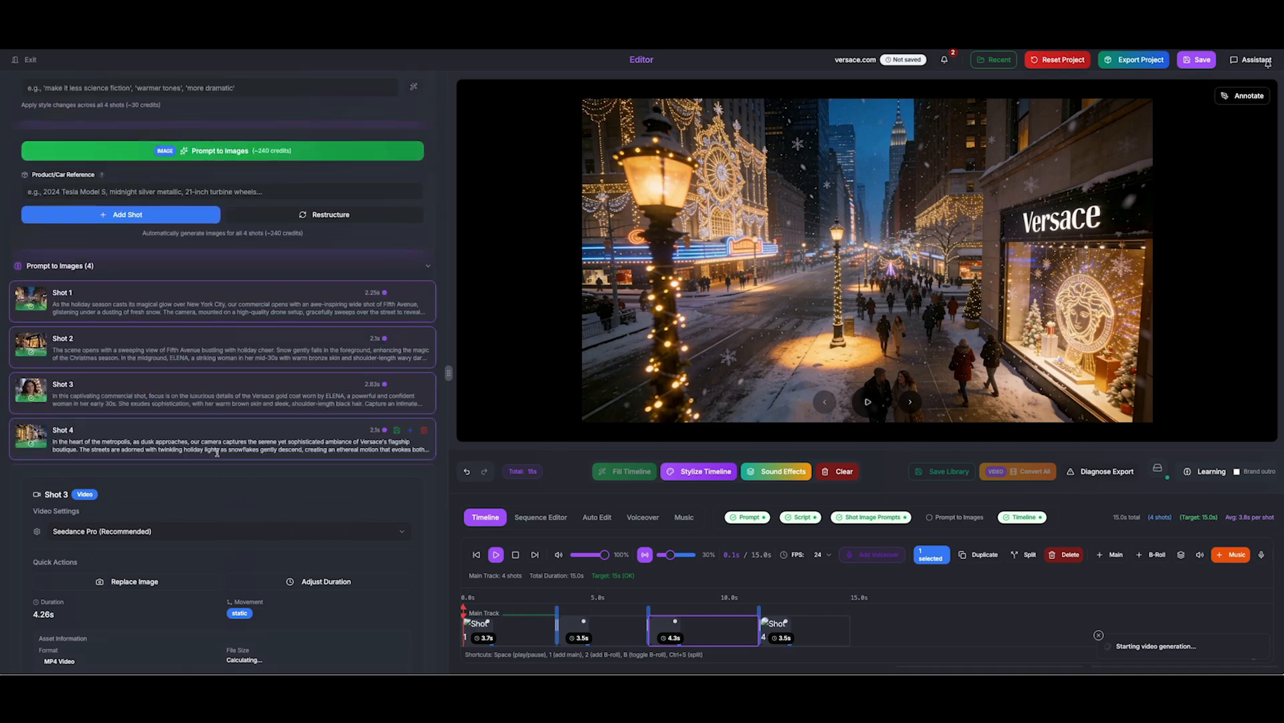
{"action": "scroll", "coordinate": [246, 204], "scroll_direction": "up", "scroll_amount": 3}
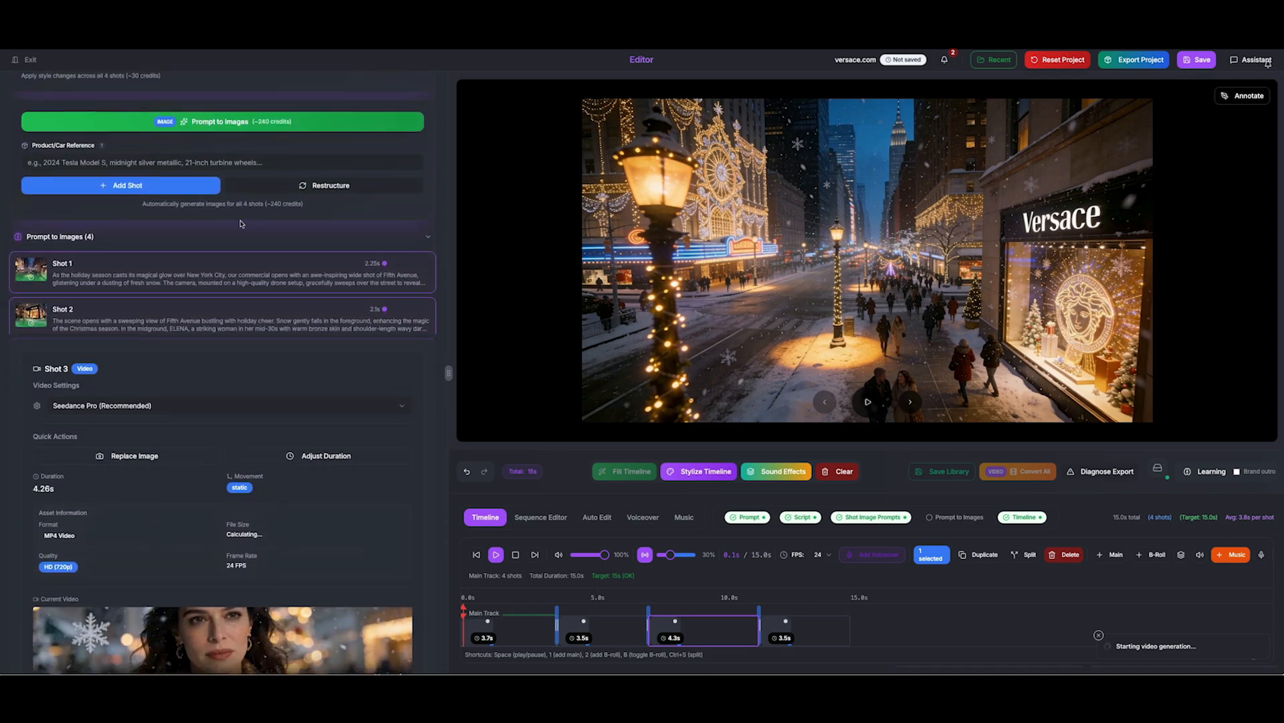
{"action": "scroll", "coordinate": [281, 261], "scroll_direction": "down", "scroll_amount": 2}
{"action": "scroll", "coordinate": [323, 274], "scroll_direction": "down", "scroll_amount": 1}
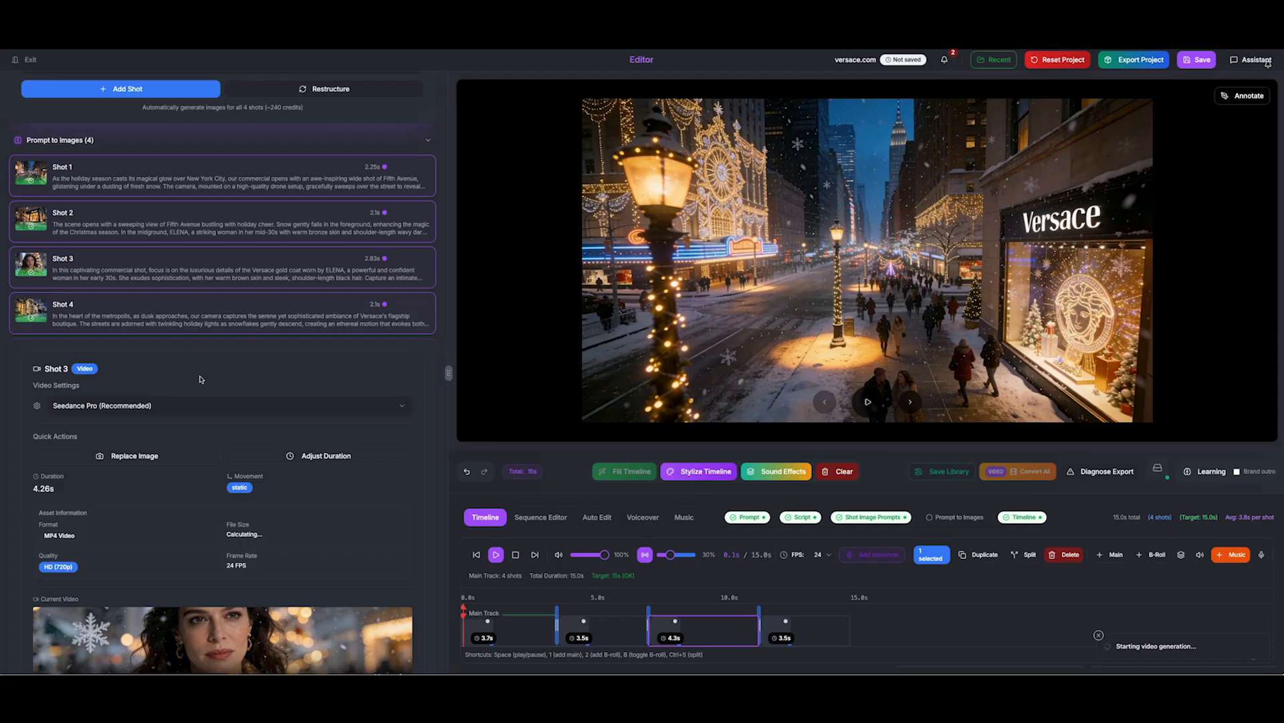
{"action": "left_click", "coordinate": [204, 411]}
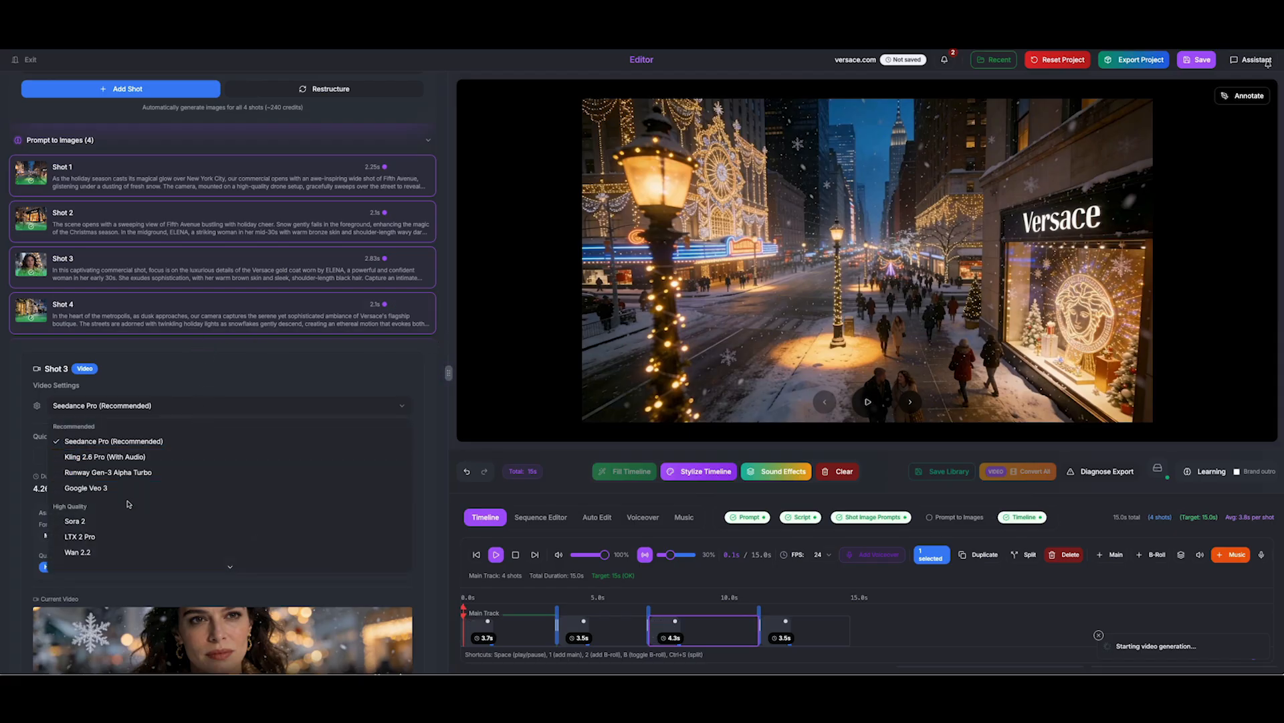
{"action": "left_click", "coordinate": [265, 396]}
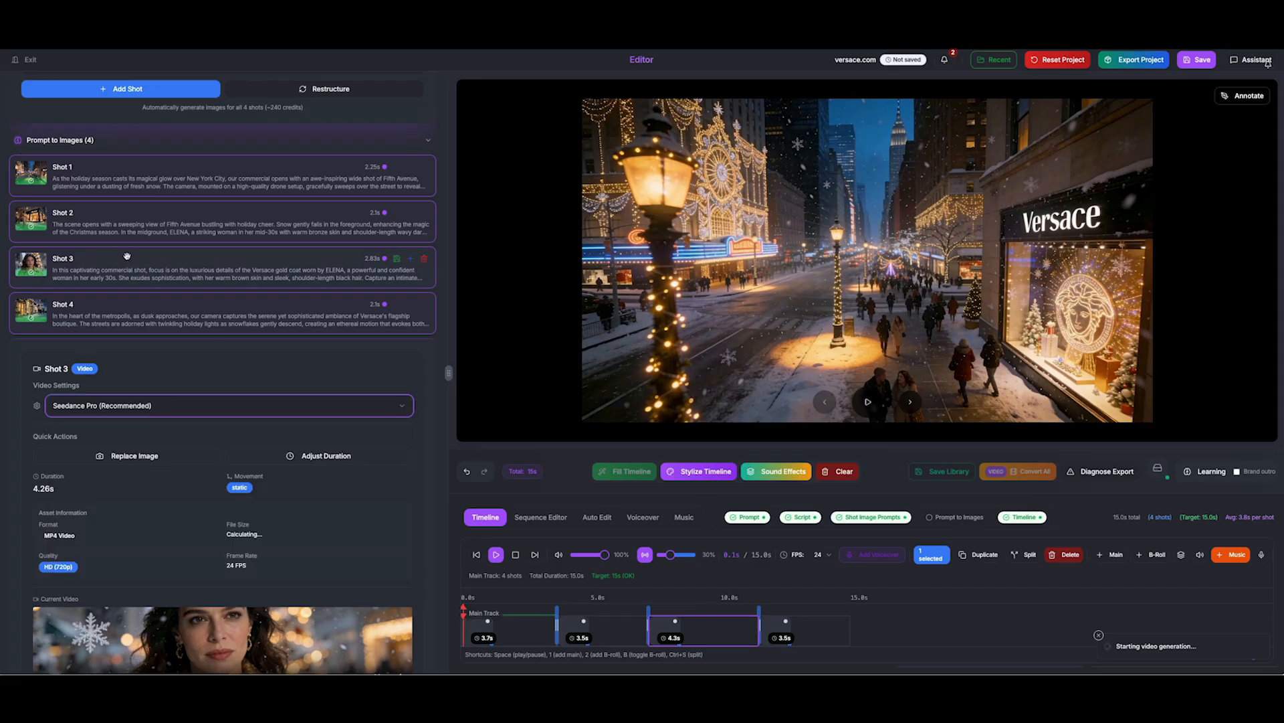
{"action": "scroll", "coordinate": [128, 257], "scroll_direction": "up", "scroll_amount": 2}
{"action": "scroll", "coordinate": [125, 254], "scroll_direction": "down", "scroll_amount": 2}
{"action": "scroll", "coordinate": [230, 276], "scroll_direction": "up", "scroll_amount": 3}
{"action": "scroll", "coordinate": [231, 276], "scroll_direction": "up", "scroll_amount": 8}
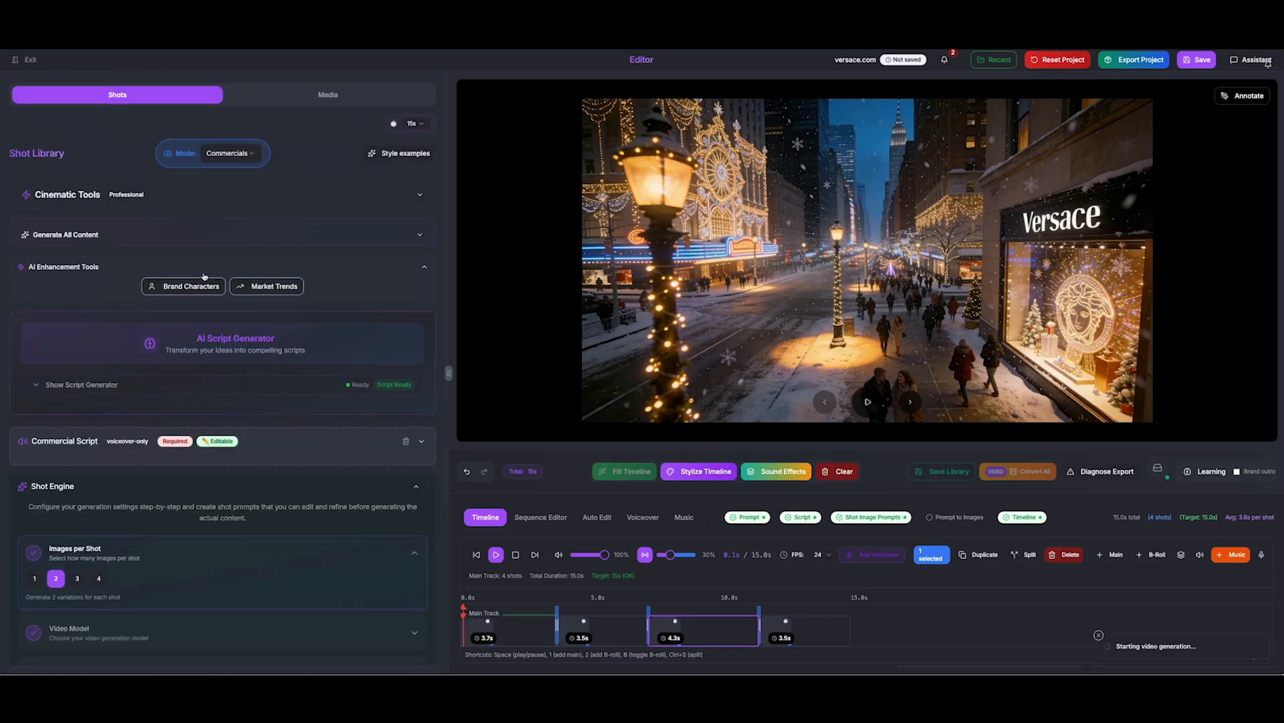
{"action": "scroll", "coordinate": [233, 371], "scroll_direction": "down", "scroll_amount": 10}
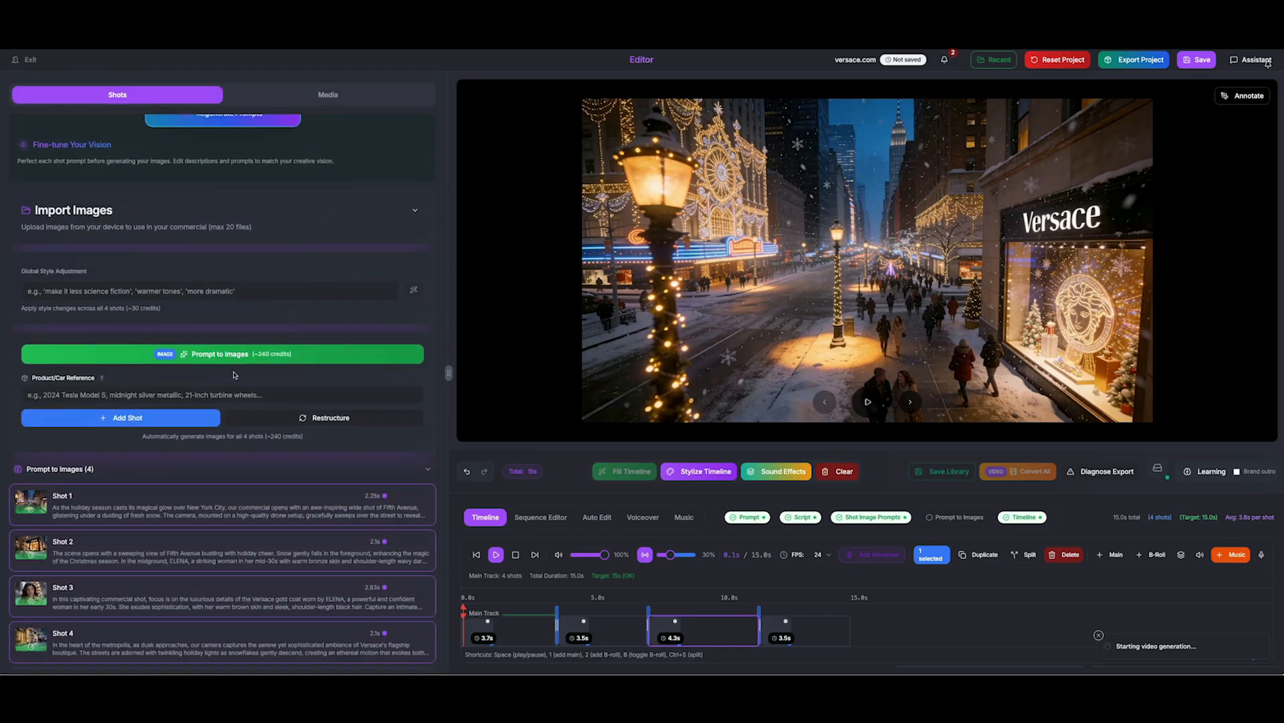
{"action": "scroll", "coordinate": [232, 371], "scroll_direction": "down", "scroll_amount": 3}
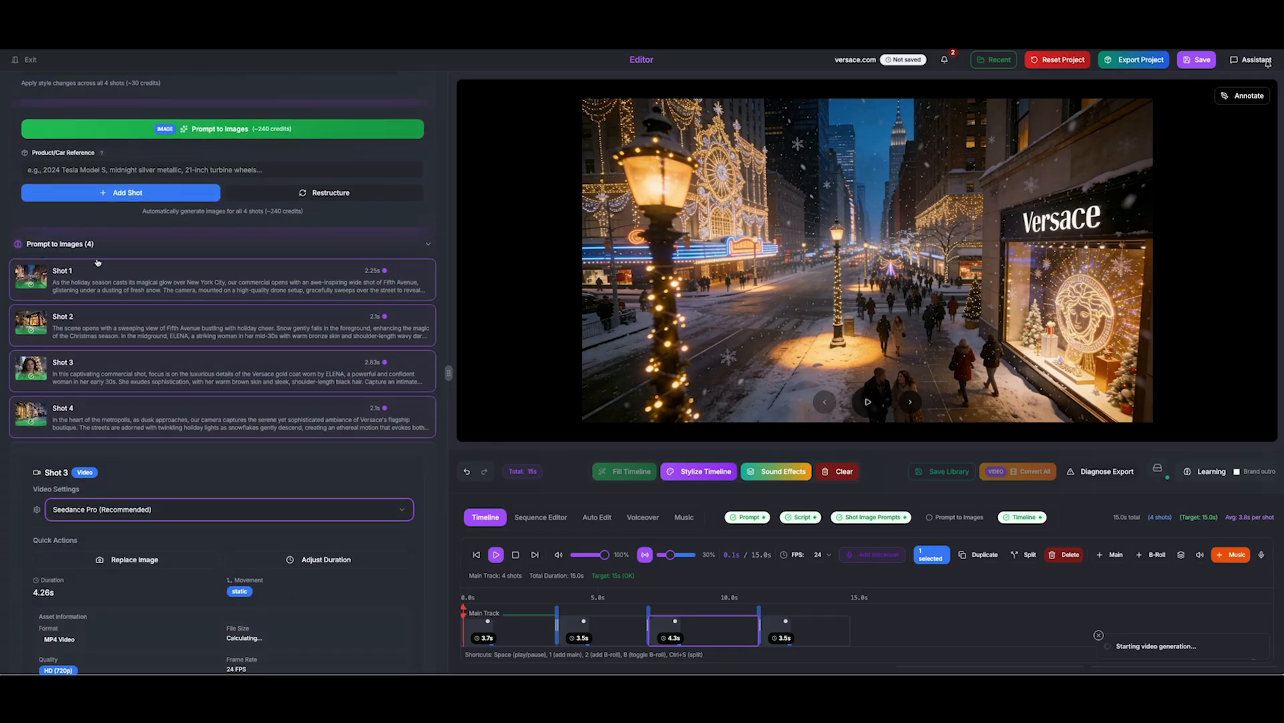
{"action": "left_click", "coordinate": [27, 59]}
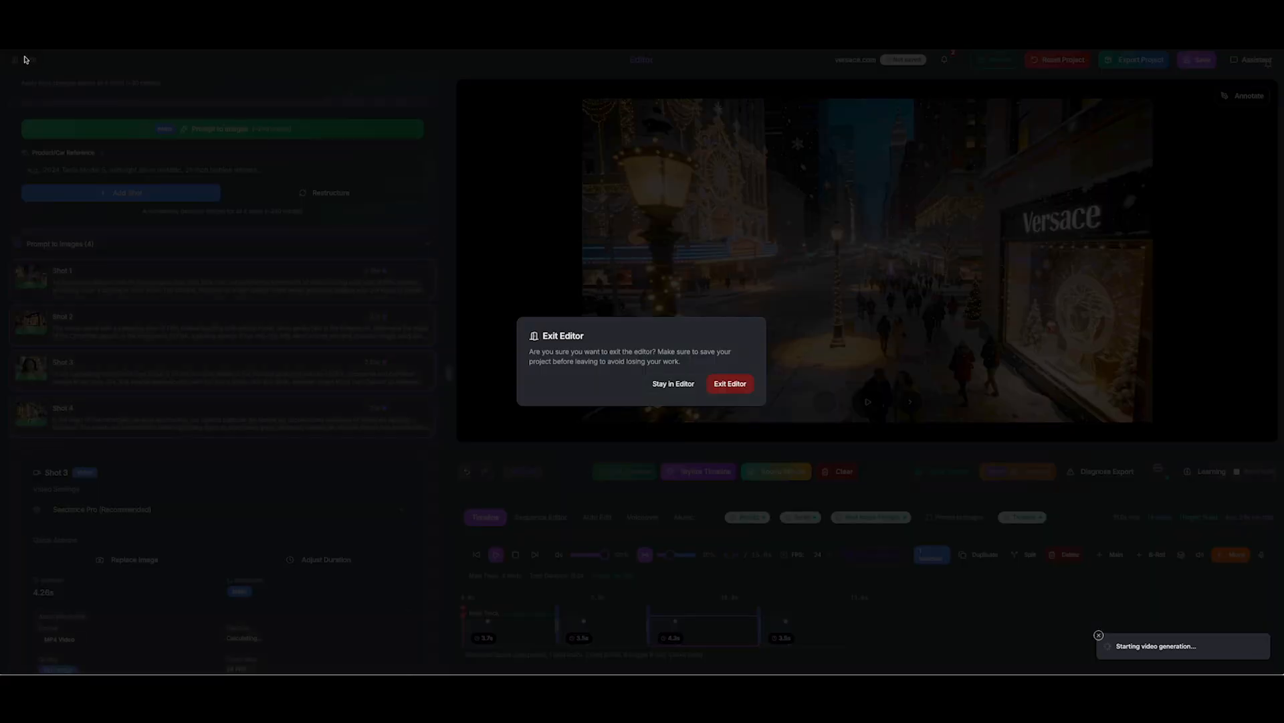
{"action": "left_click", "coordinate": [673, 384]}
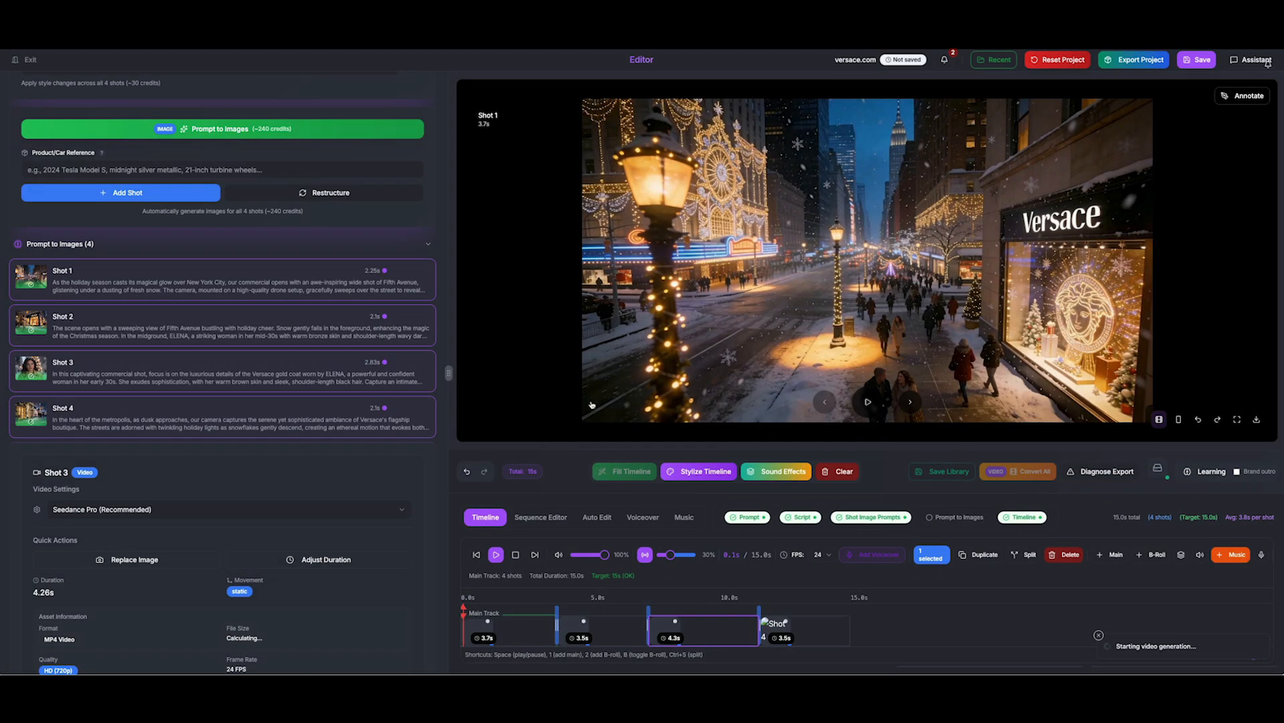
{"action": "scroll", "coordinate": [299, 483], "scroll_direction": "down", "scroll_amount": 5}
Cut the third clip at 9.3 s into two 2.1 s shots and open the second in Edit Shot 3
{"action": "scroll", "coordinate": [333, 517], "scroll_direction": "down", "scroll_amount": 1}
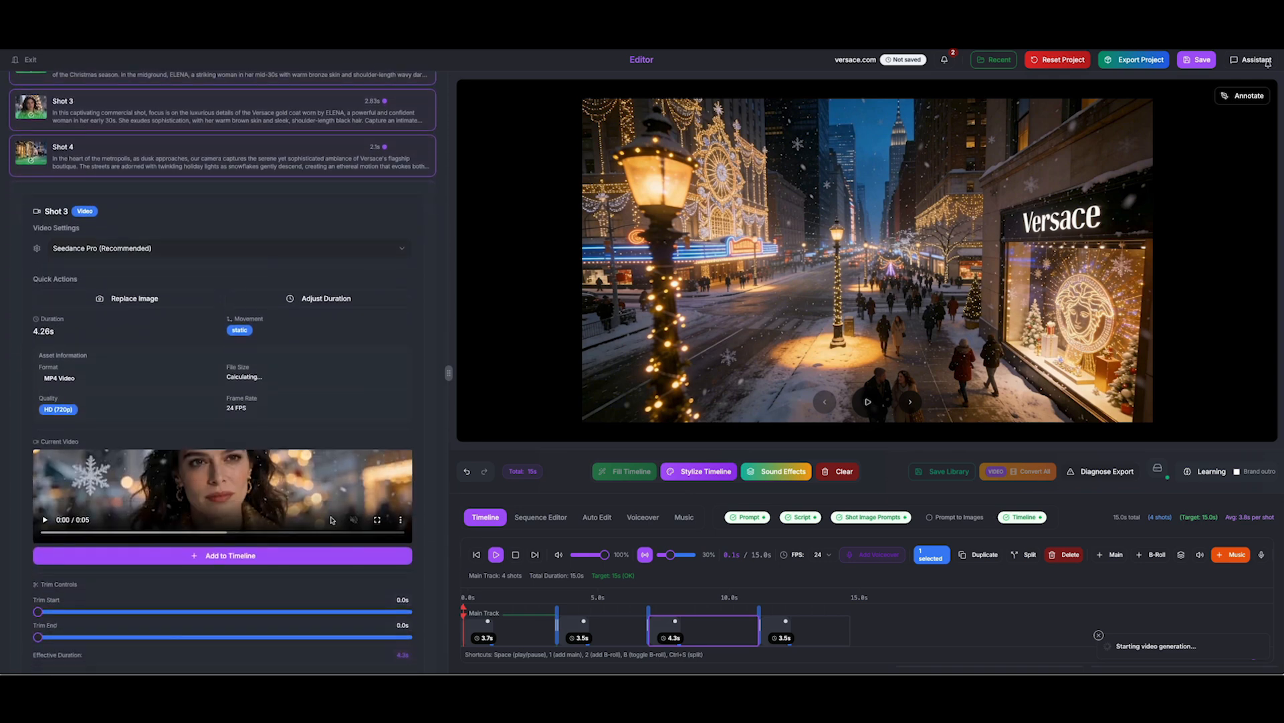
{"action": "scroll", "coordinate": [158, 447], "scroll_direction": "down", "scroll_amount": 1}
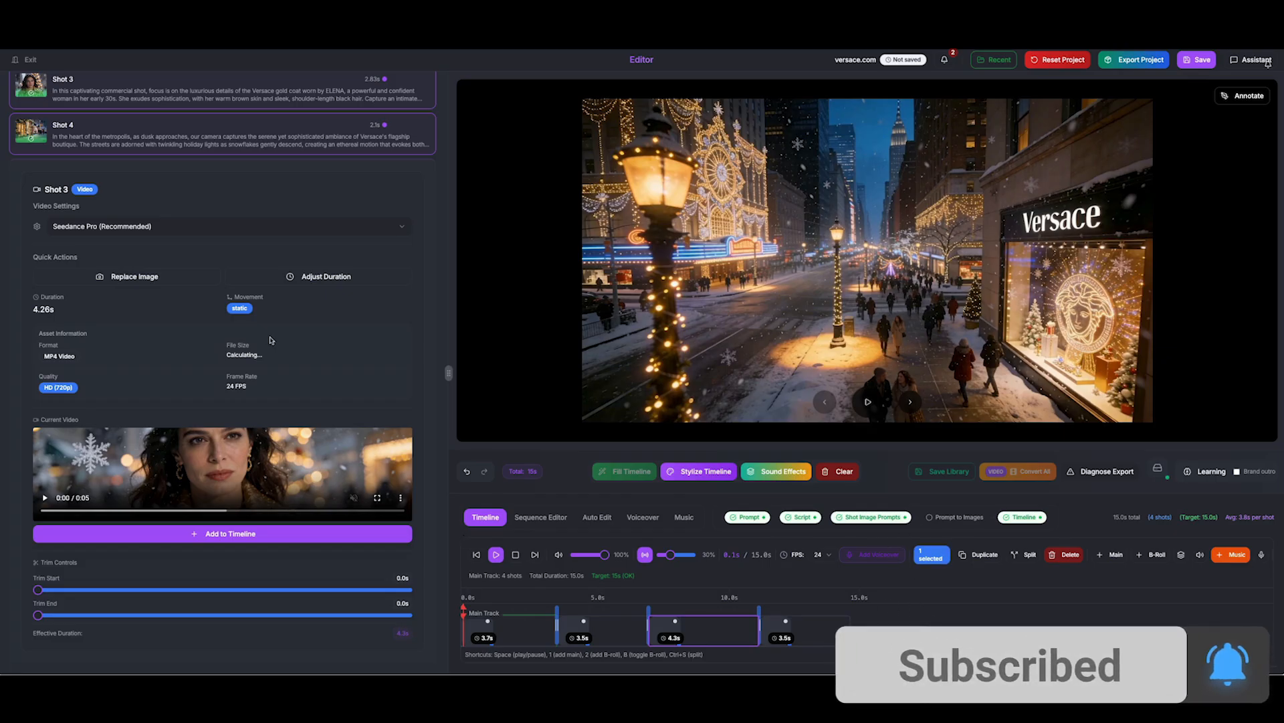
{"action": "scroll", "coordinate": [432, 430], "scroll_direction": "up", "scroll_amount": 1}
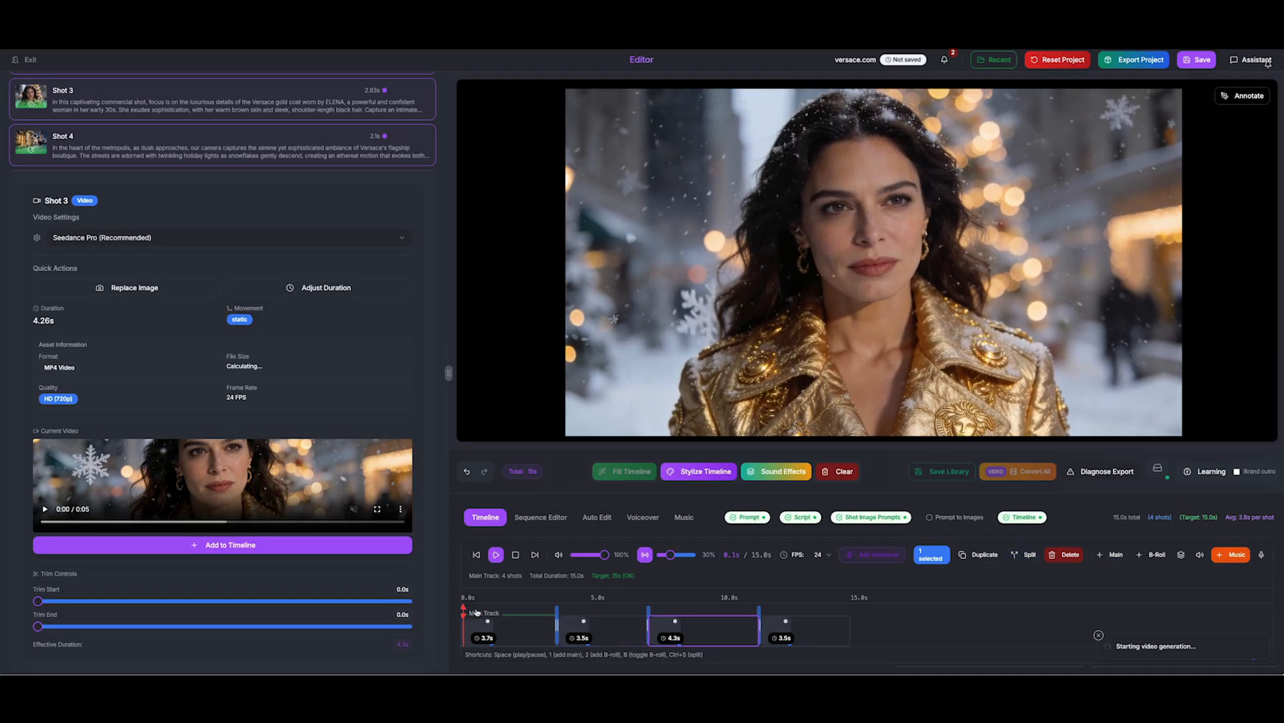
{"action": "left_click_drag", "start_coordinate": [476, 612], "coordinate": [703, 609]}
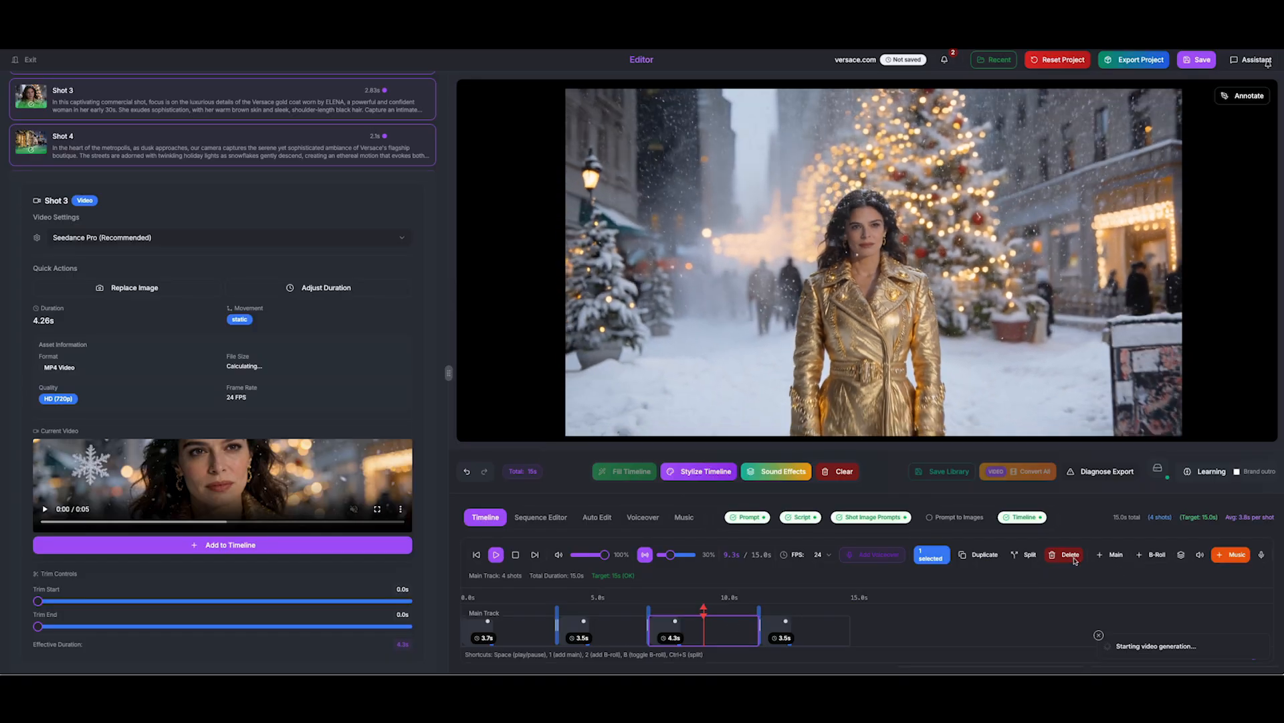
{"action": "left_click", "coordinate": [1030, 555]}
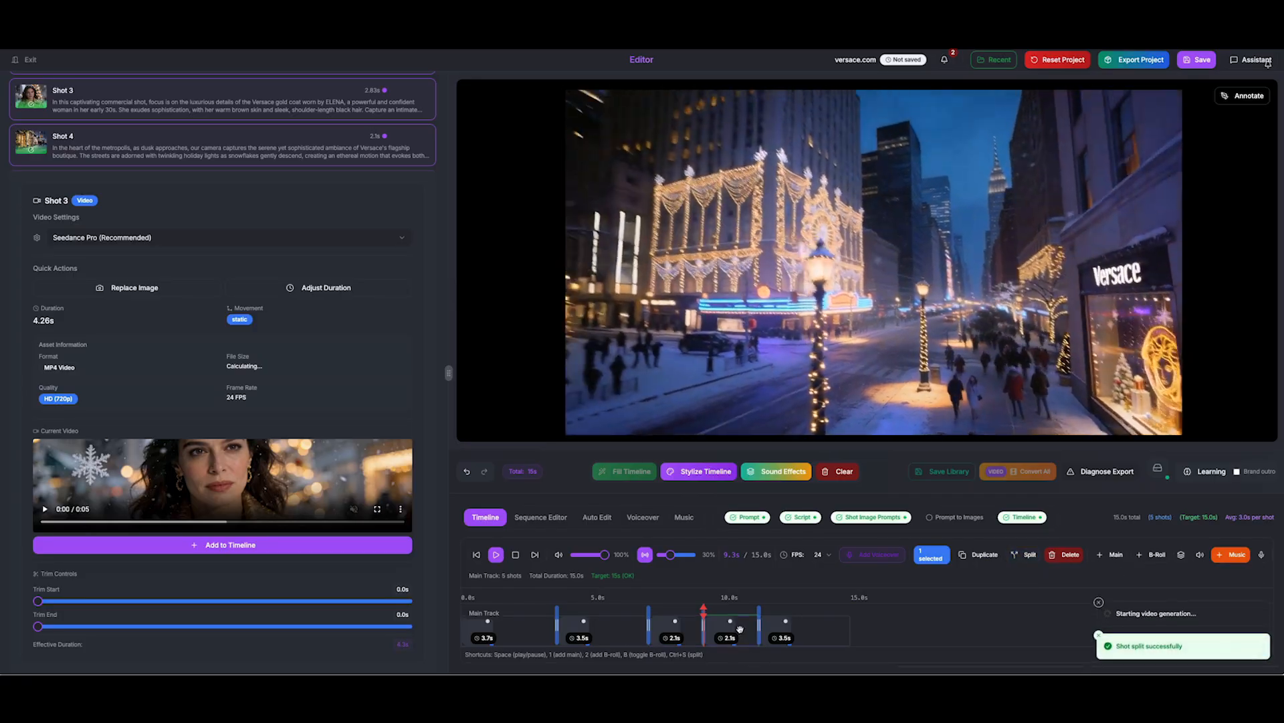
{"action": "double_click", "coordinate": [735, 629]}
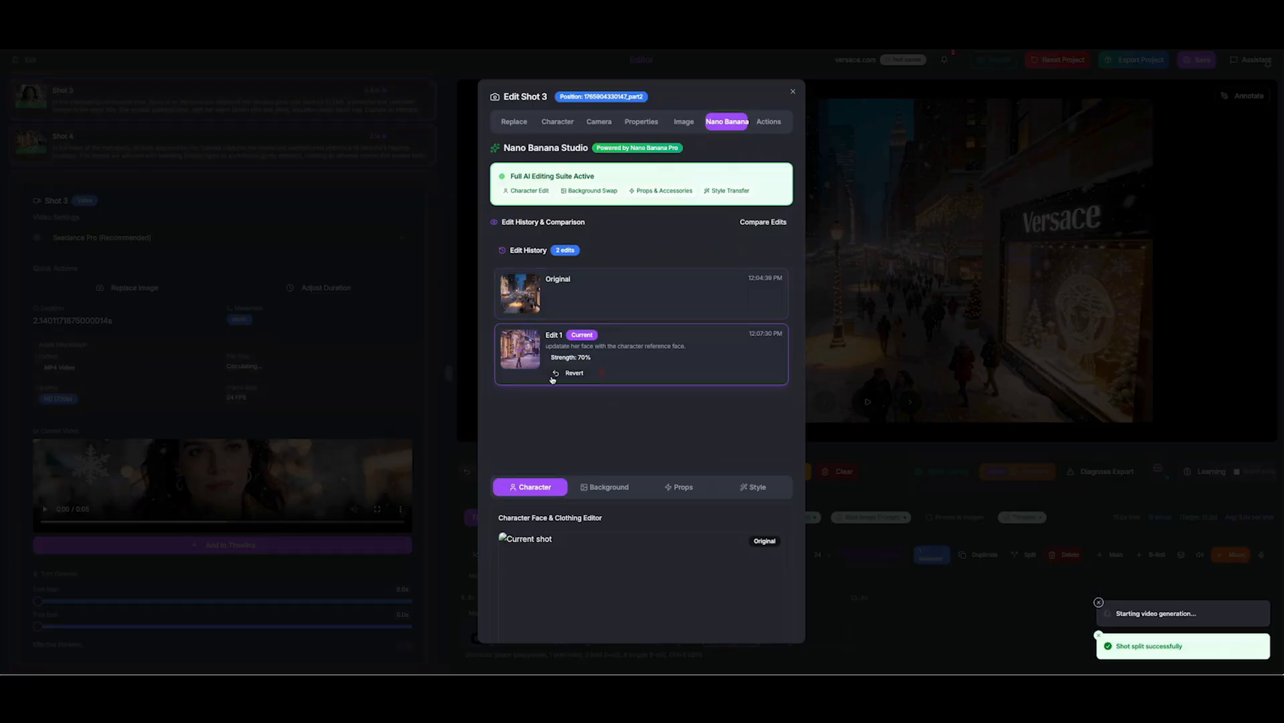